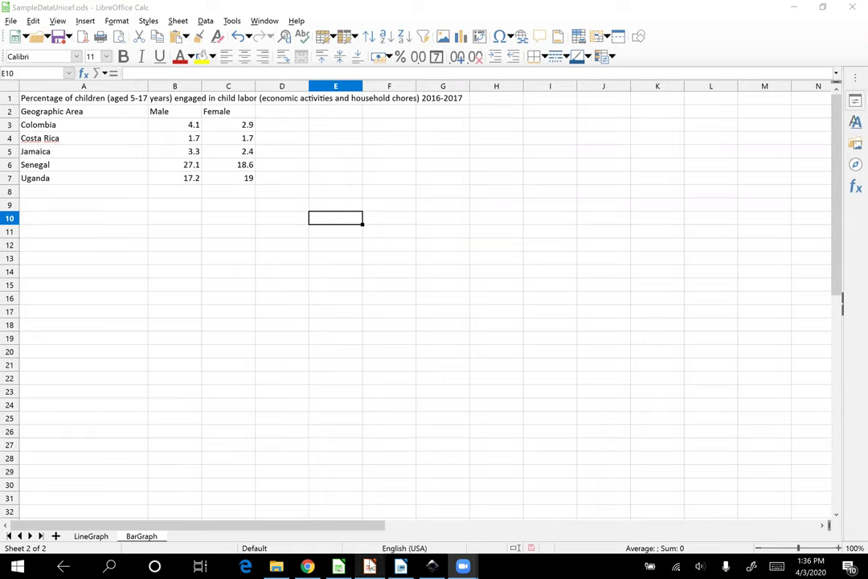
Step: Select the Geographic Area, Male and Female table A2:C7 and insert a new chart from it
mouse_move(369, 566)
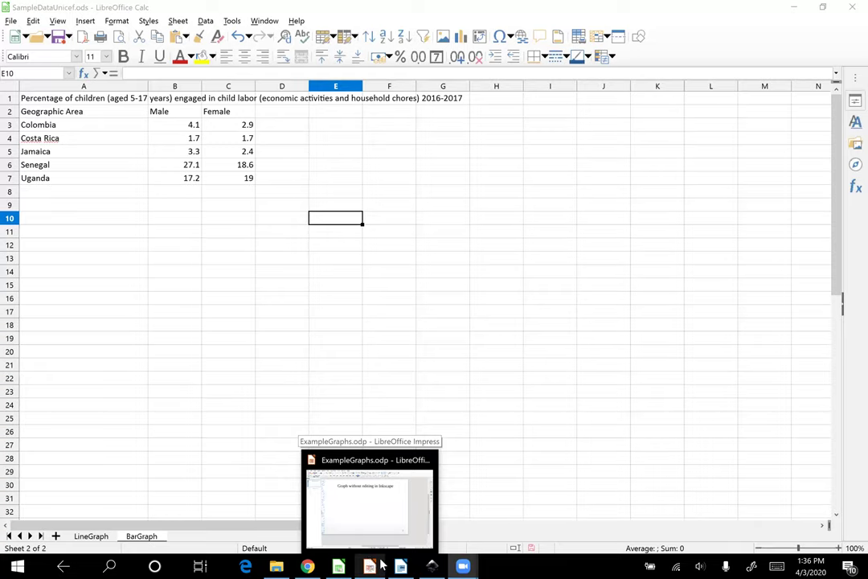
mouse_move(400, 566)
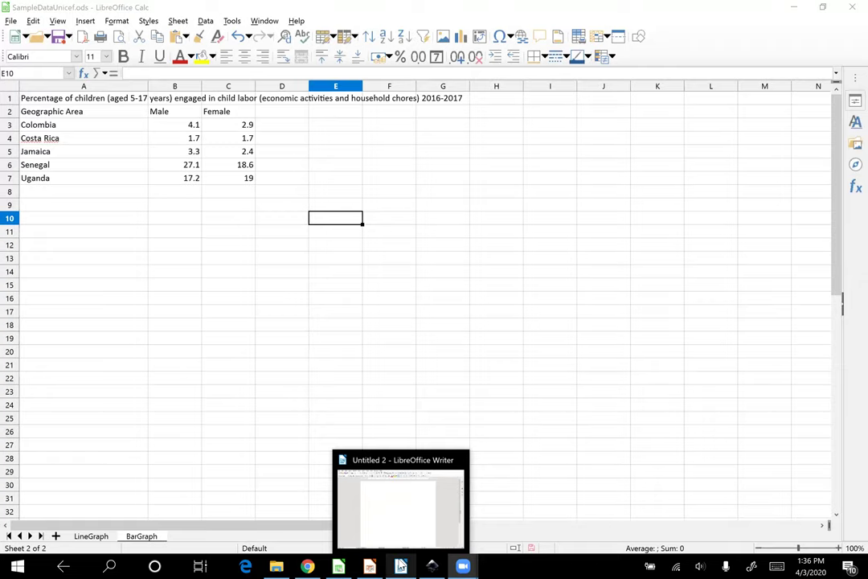
mouse_move(432, 566)
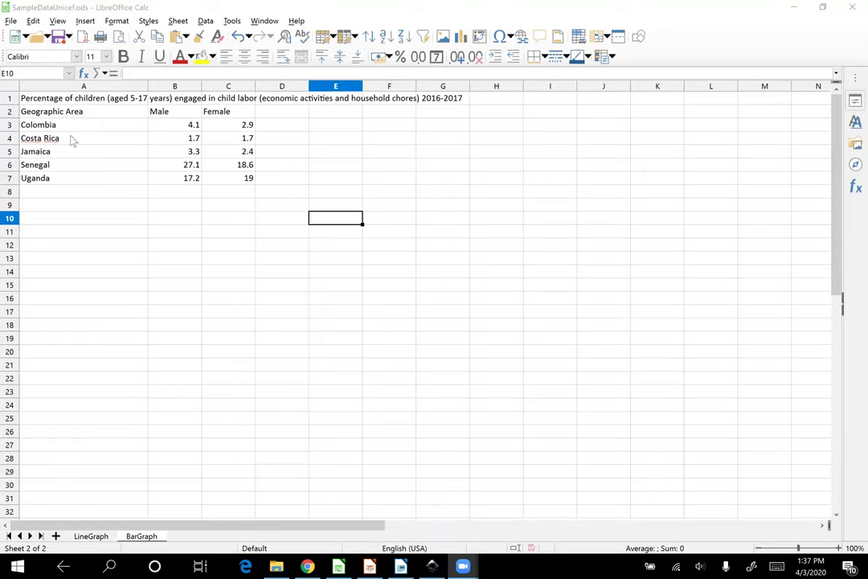
click(58, 114)
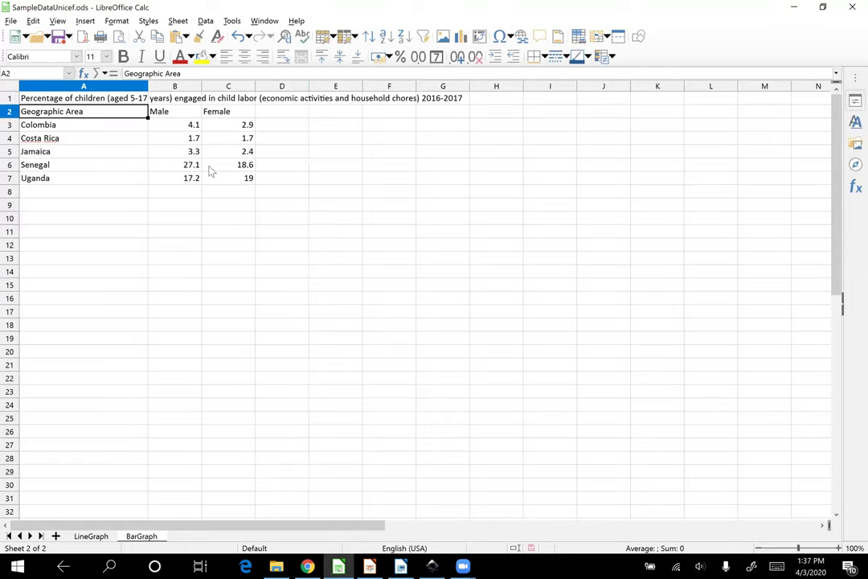
shift+click(233, 180)
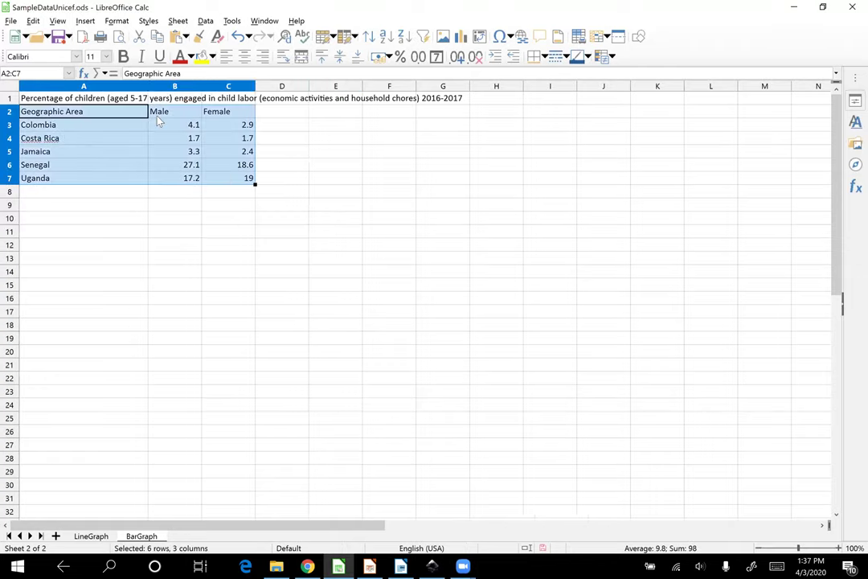
click(85, 21)
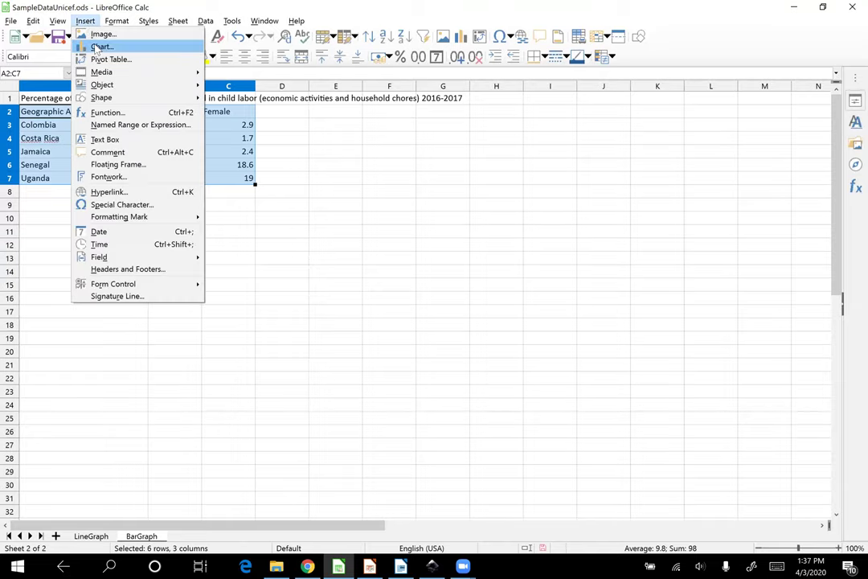
click(97, 47)
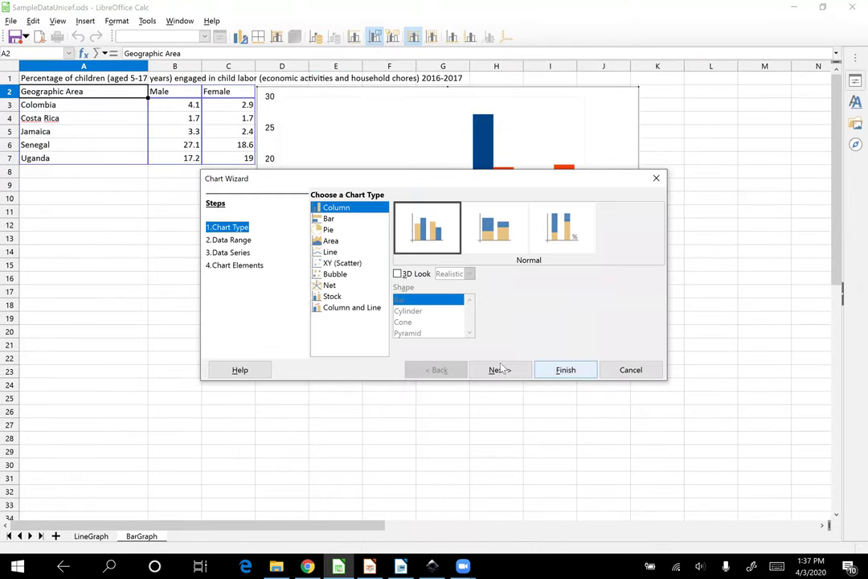
Step: Title the chart 'Percentage of Children Engaged in Child Labor', subtitle 2016-2017, axes Country and Percentage
click(235, 266)
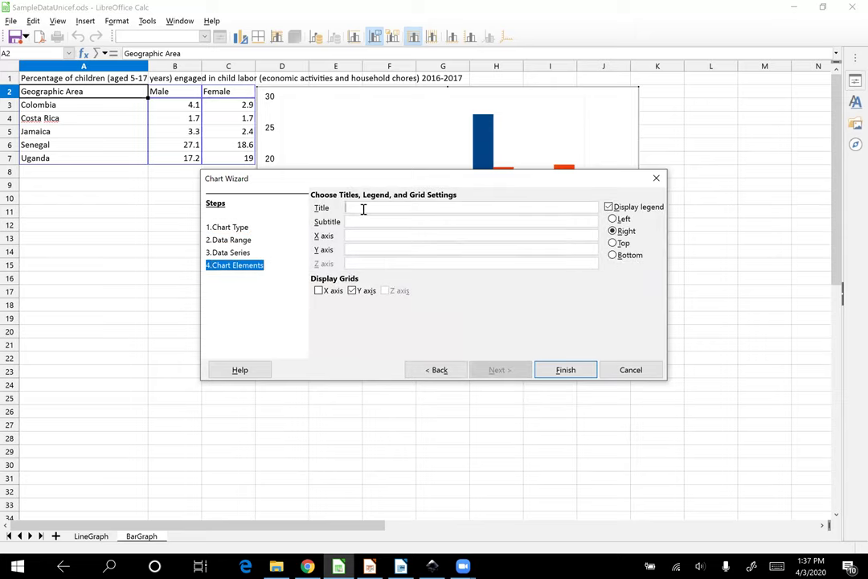
text(Percentage of Children Engaged in Child Labor)
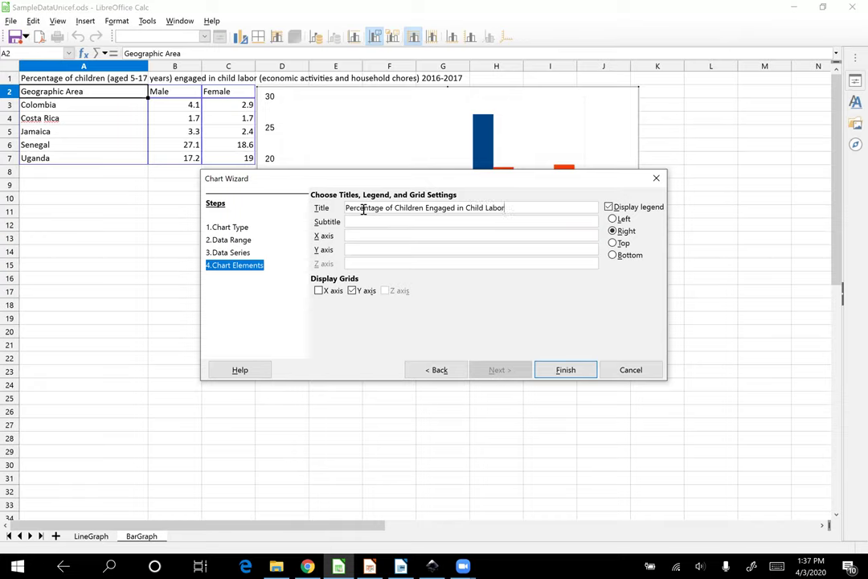
key(Tab)
text(2016-2017)
click(363, 234)
text(Country)
key(Tab)
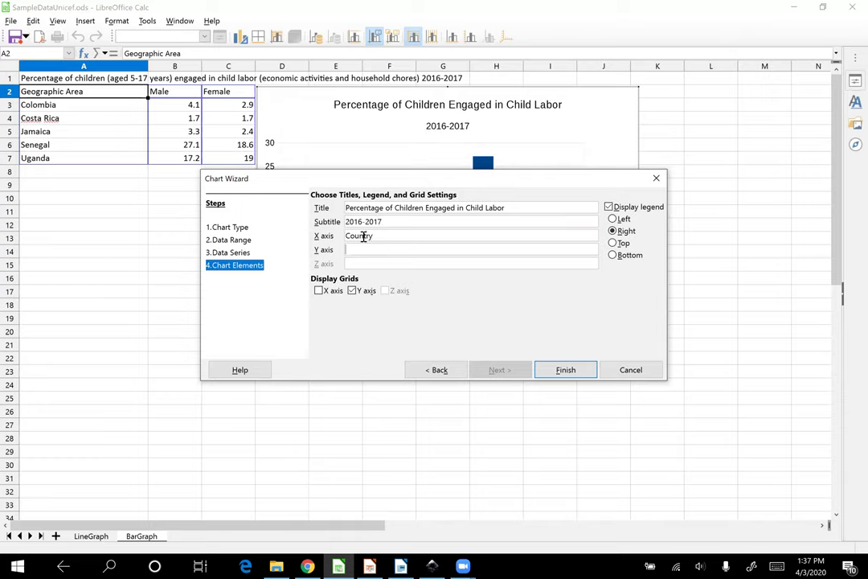
text(Percentage)
click(569, 370)
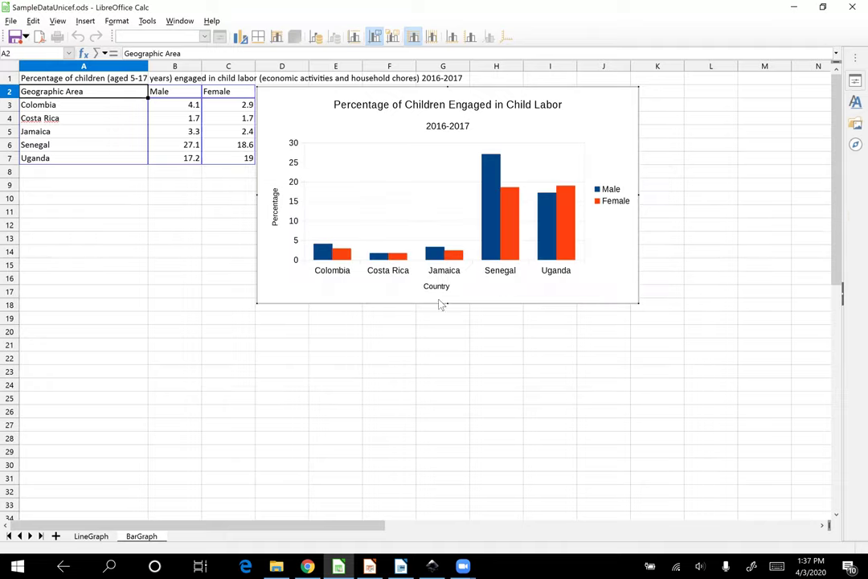
Step: Leave chart editing, select the whole column chart and copy it
click(113, 217)
click(228, 271)
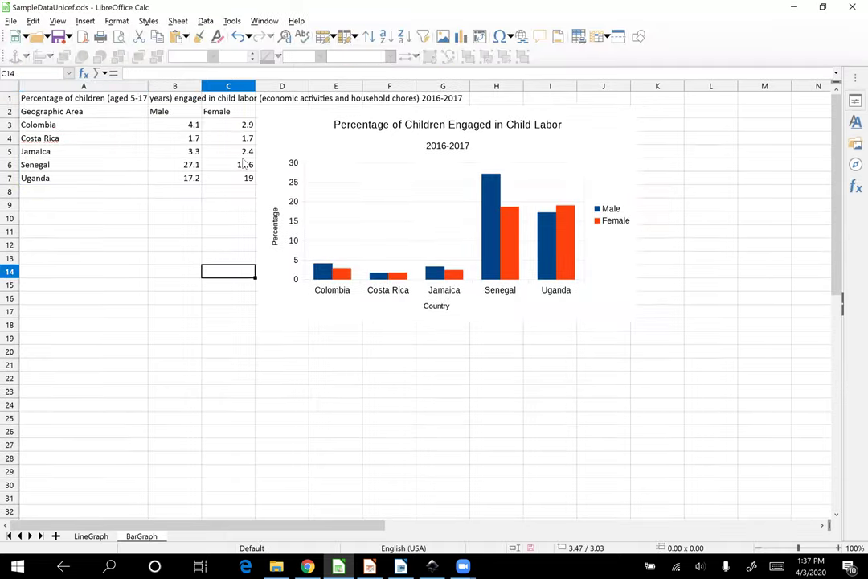
click(288, 134)
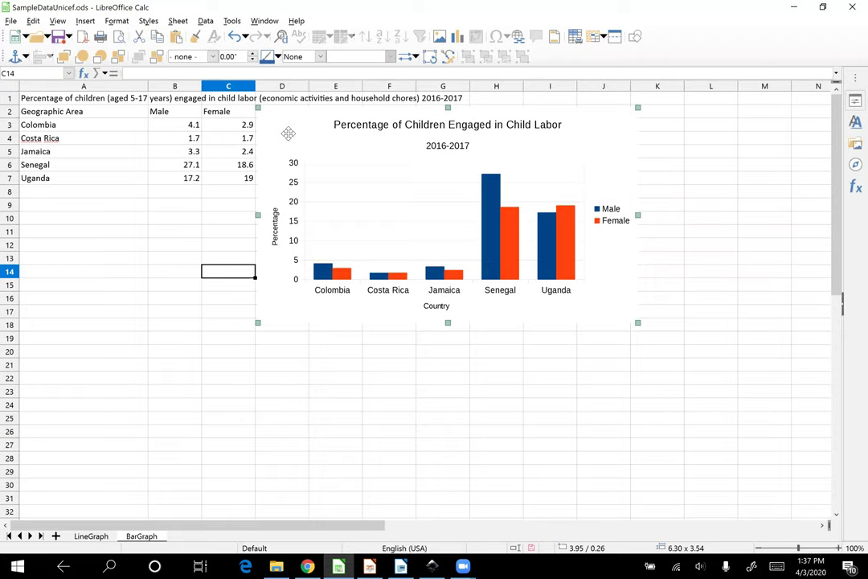
right_click(288, 134)
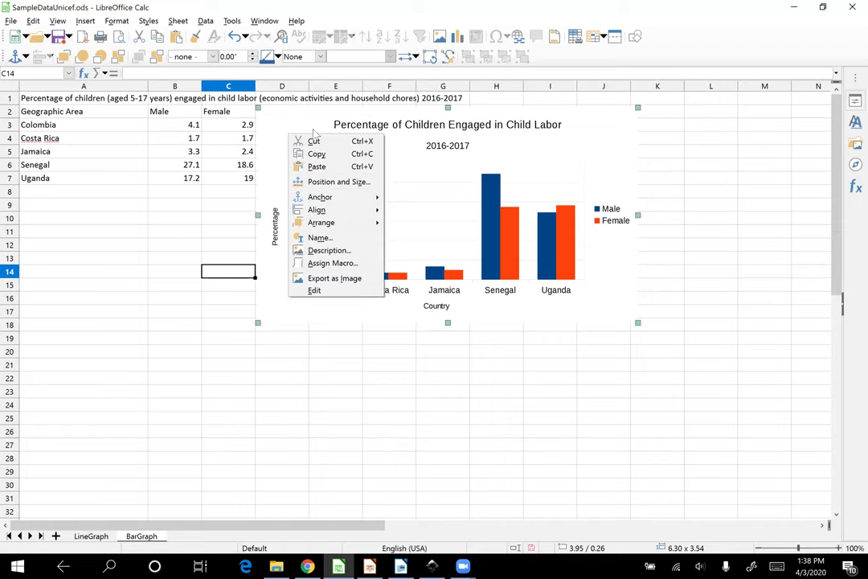
click(316, 154)
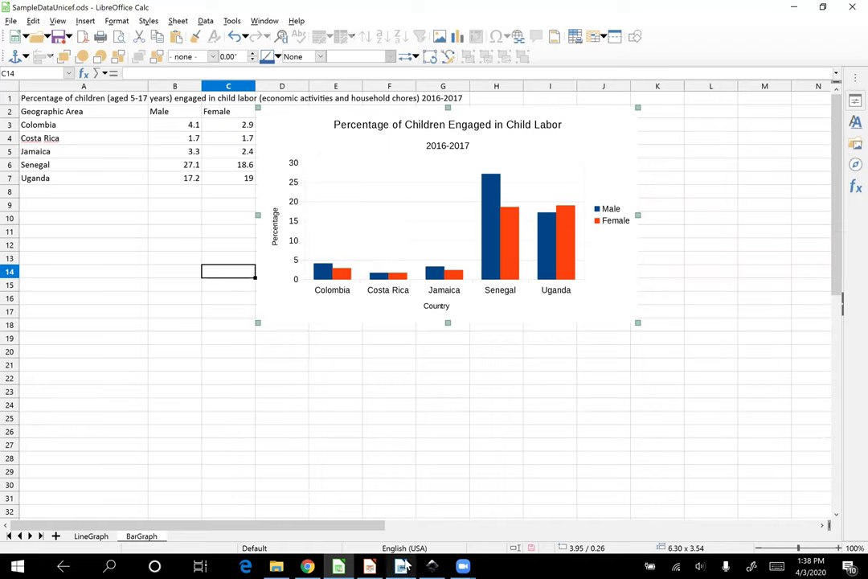
Step: Paste the copied chart onto the first page of the Writer document Untitled 2
click(402, 566)
right_click(339, 243)
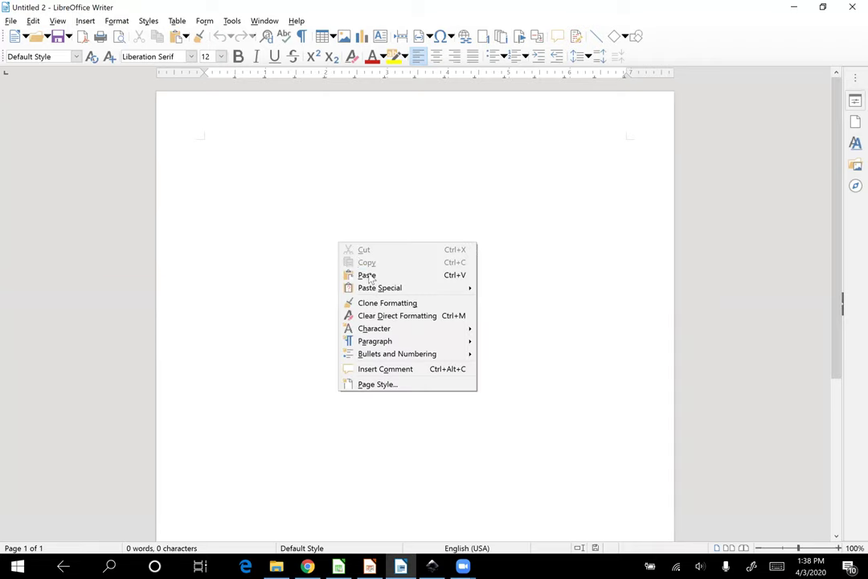
click(368, 275)
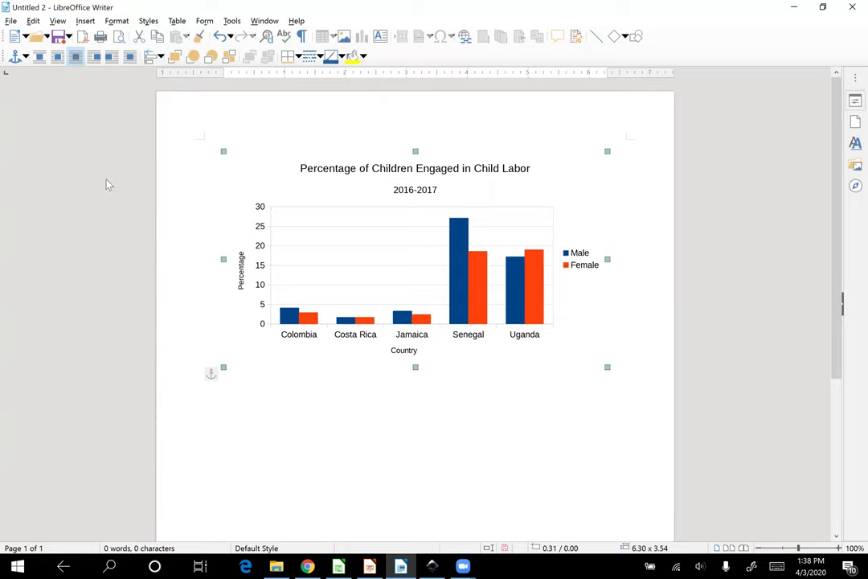
Step: Export the Writer page as LibreBarGraph.pdf into the Work > SVGGraphs folder
click(85, 38)
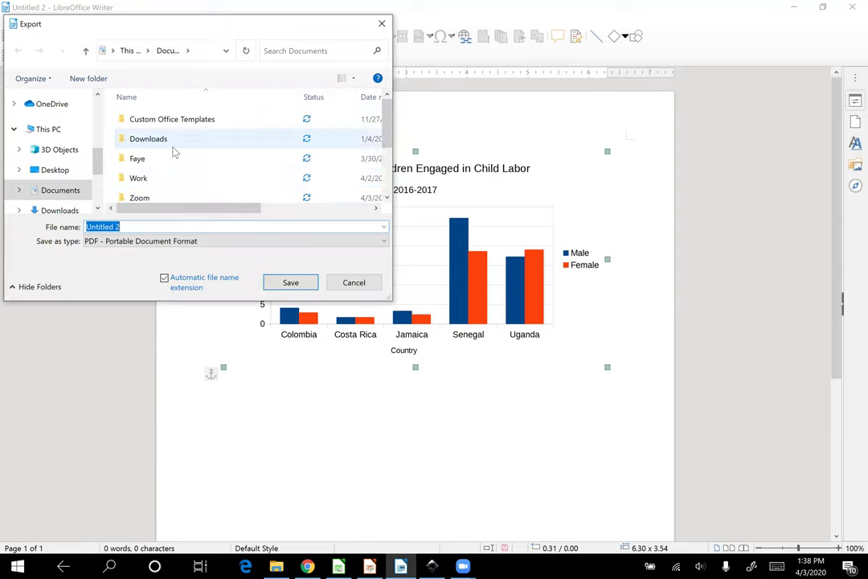
scroll(174, 152, down, 1)
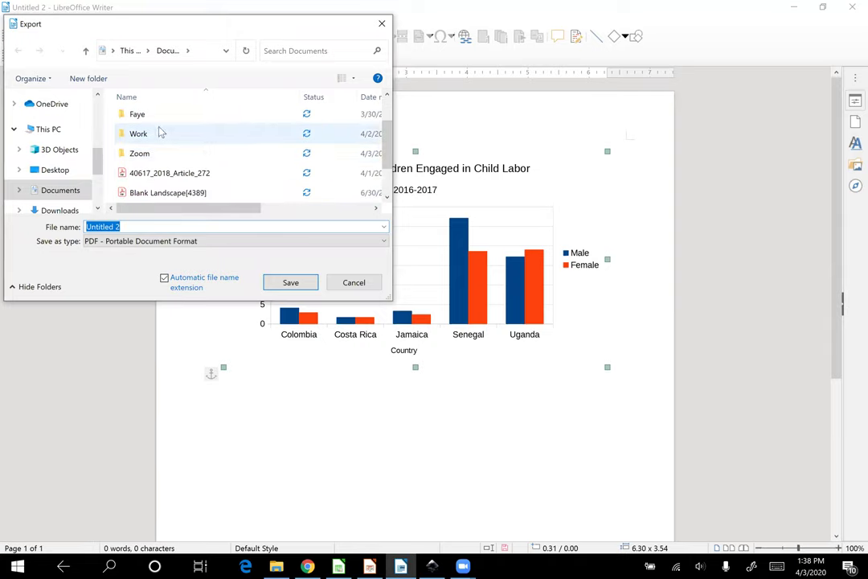
click(159, 133)
double_click(159, 133)
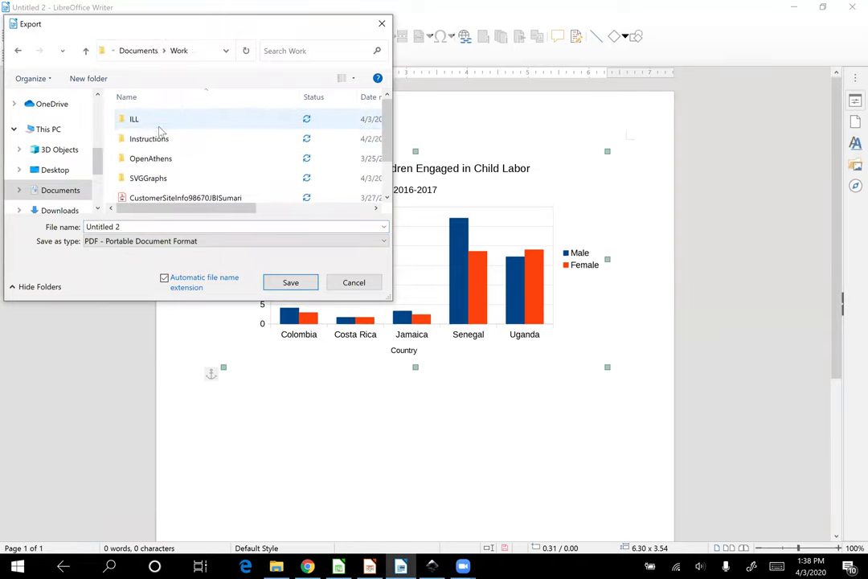
double_click(149, 178)
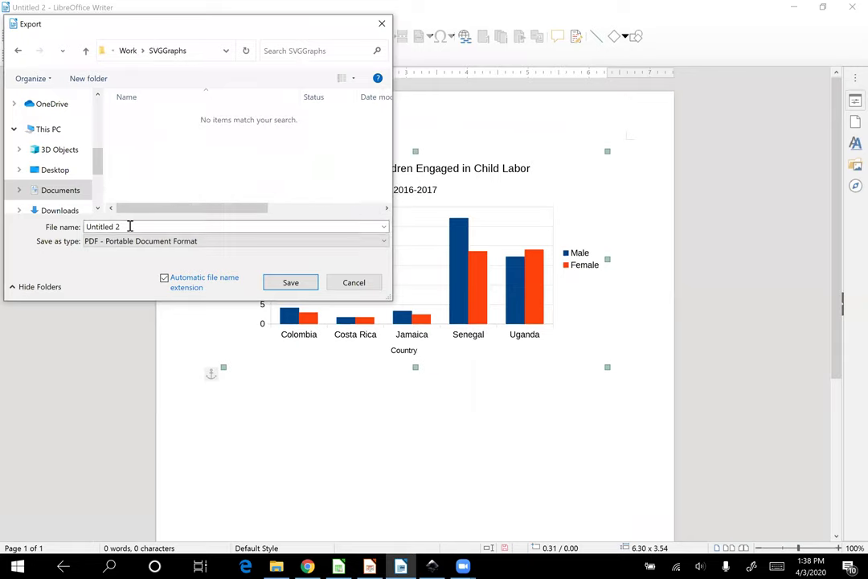
triple_click(269, 227)
text(Libre)
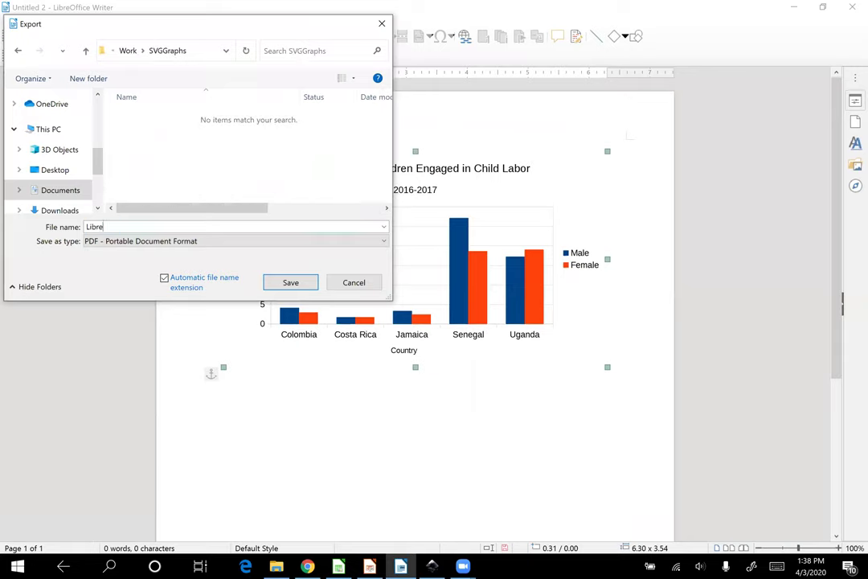
text(BarGraph)
key(Return)
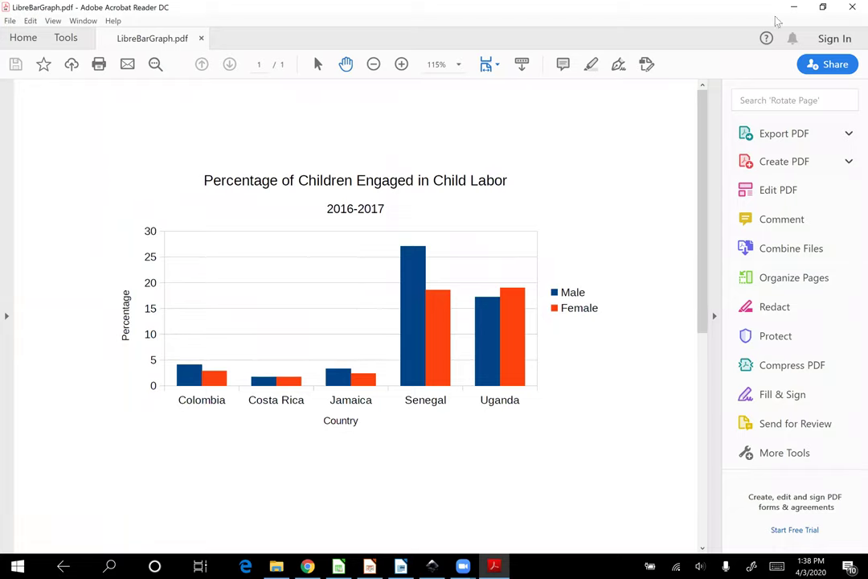
Step: Close Acrobat Reader and switch to Inkscape with its blank New document 1
click(850, 8)
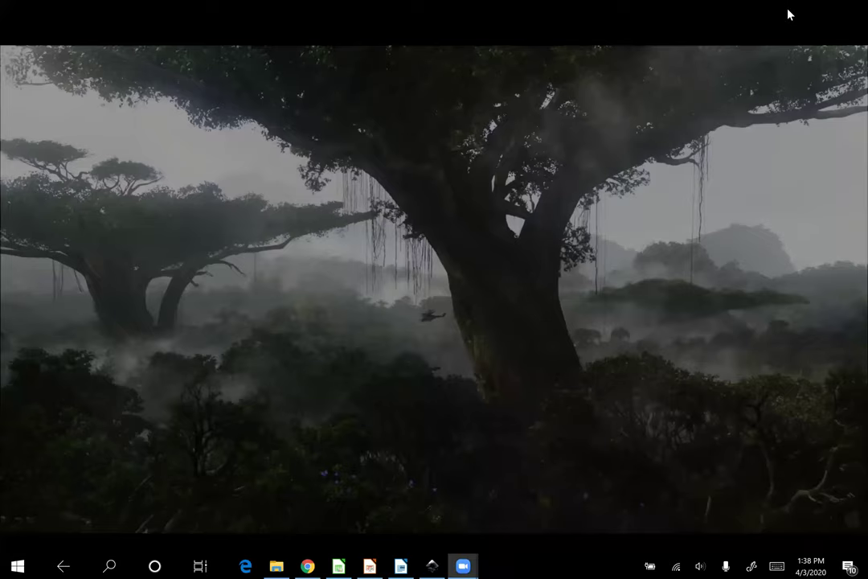
right_click(426, 565)
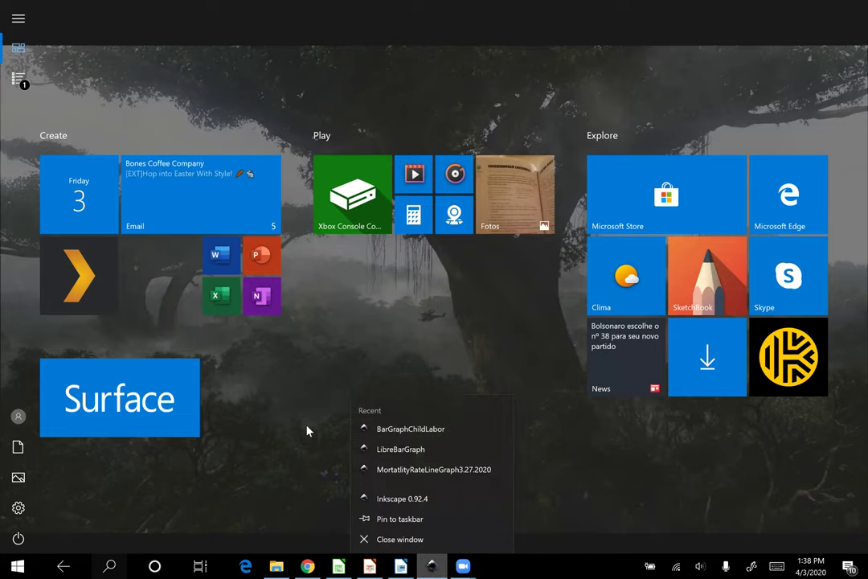
click(438, 565)
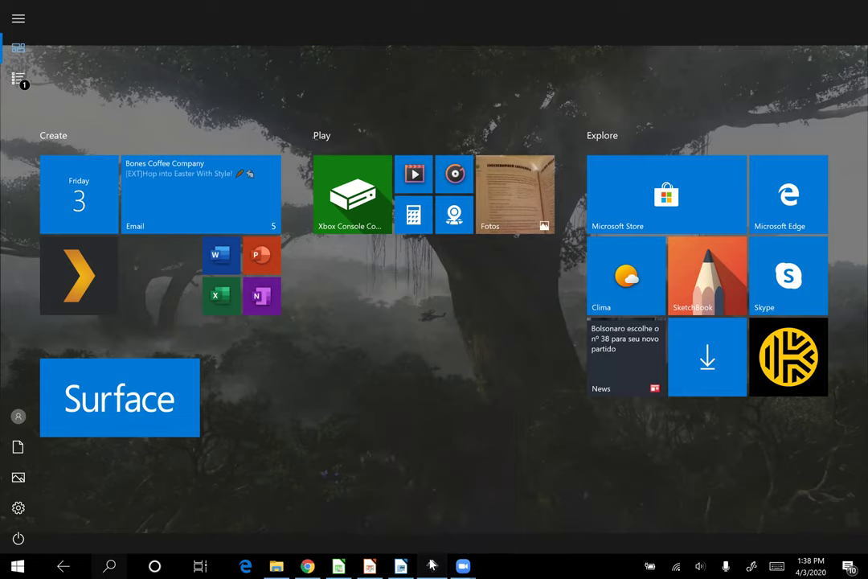
click(432, 565)
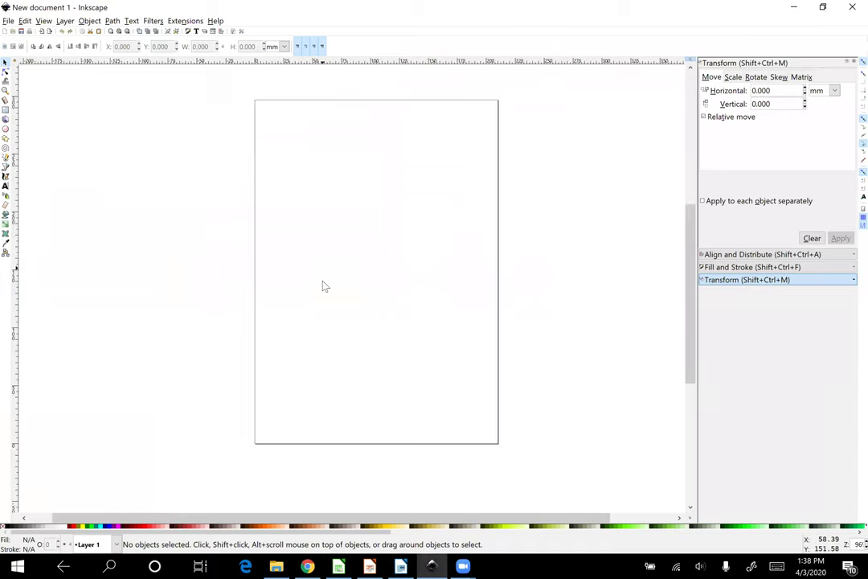
Step: Open LibreBarGraph.pdf from the SVGGraphs folder in Inkscape
click(10, 23)
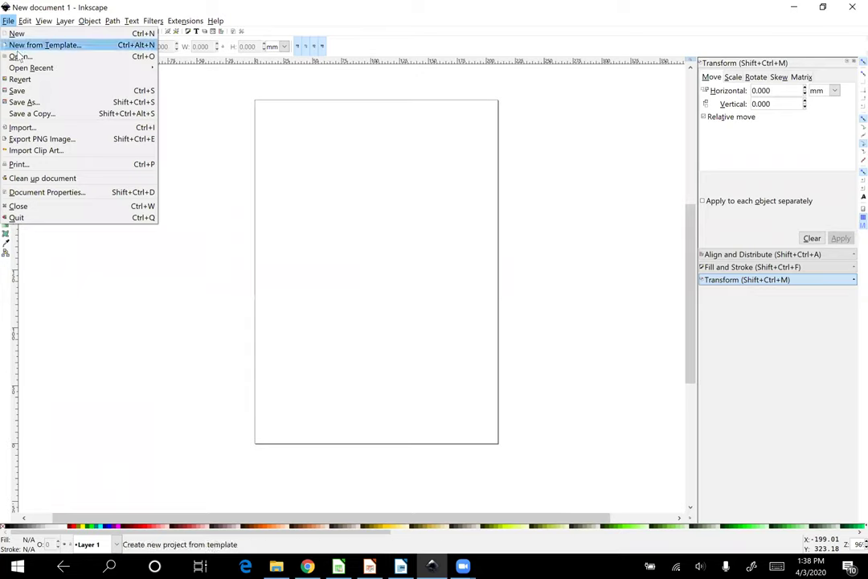
click(17, 55)
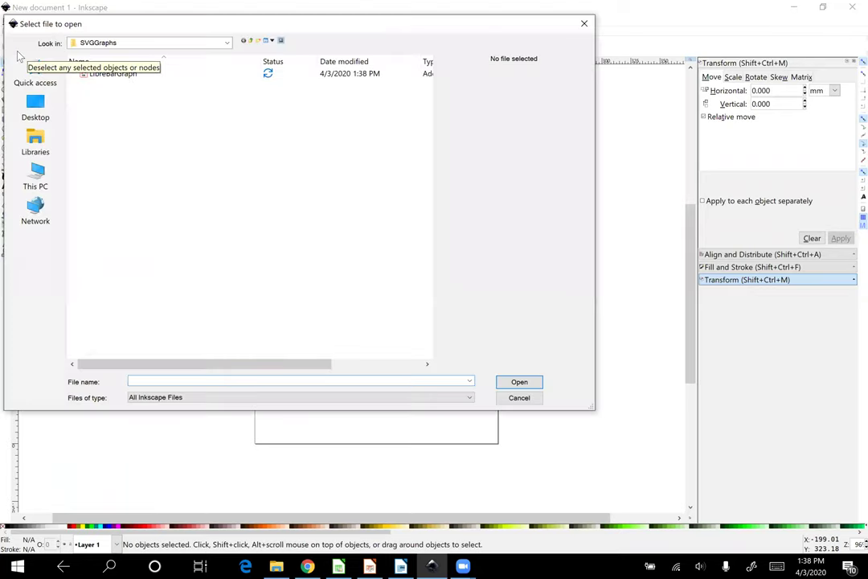
click(116, 74)
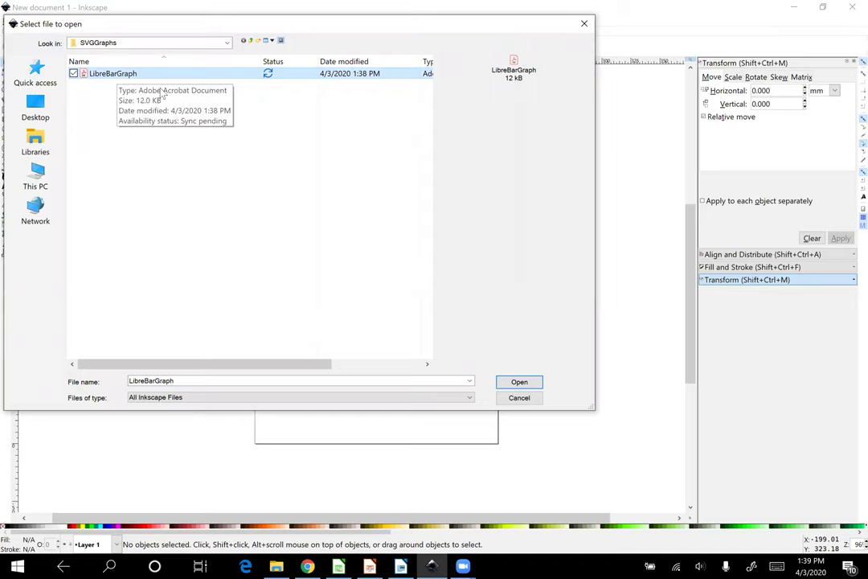
click(515, 382)
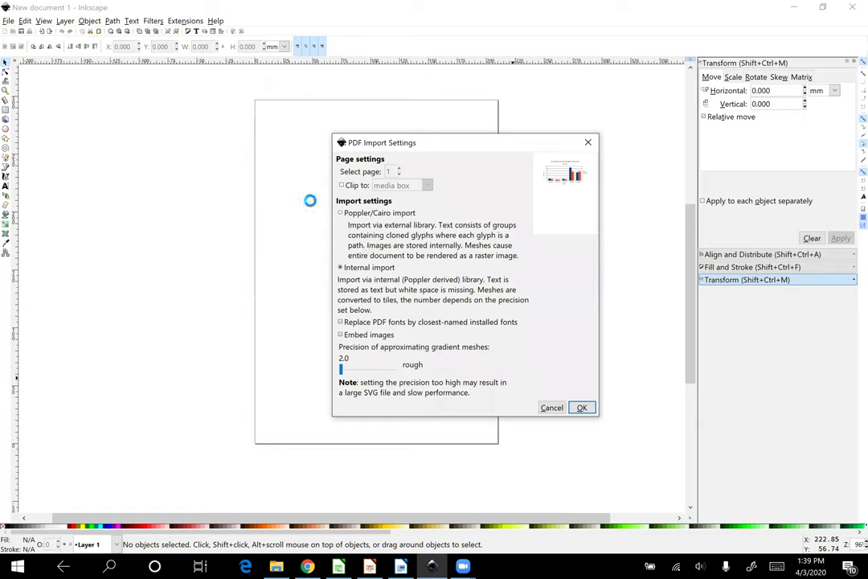
Step: Import the PDF clipped to the media box using Internal import
click(341, 186)
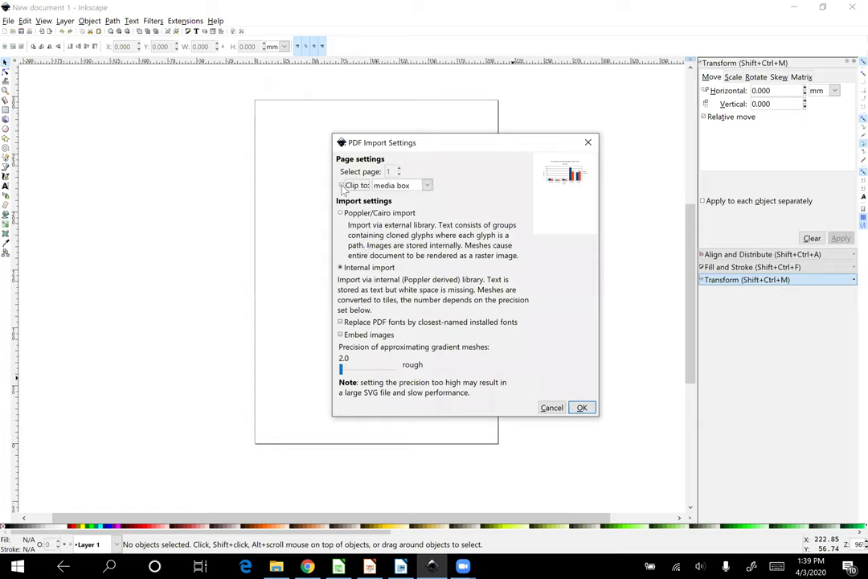
click(427, 186)
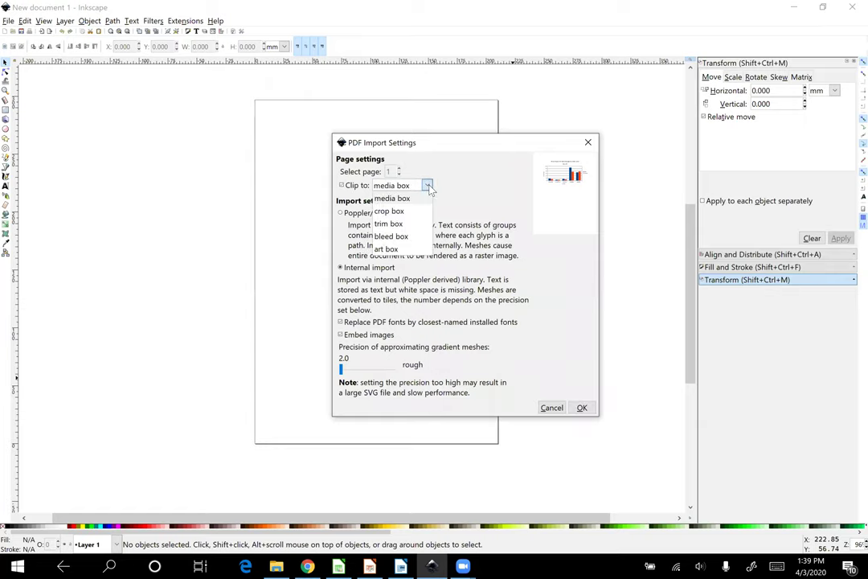
click(428, 186)
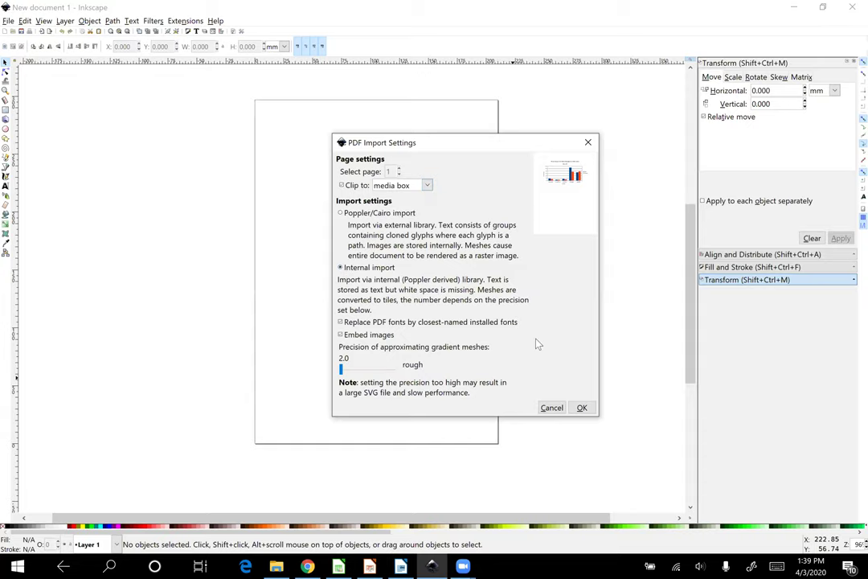
click(581, 408)
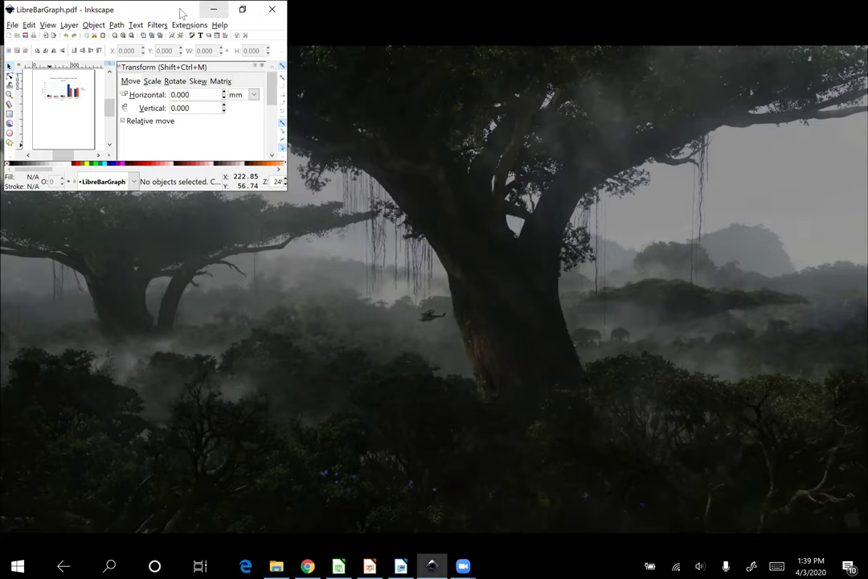
Step: Snap the Inkscape window left, then widen it to span the full screen
key(super+Left)
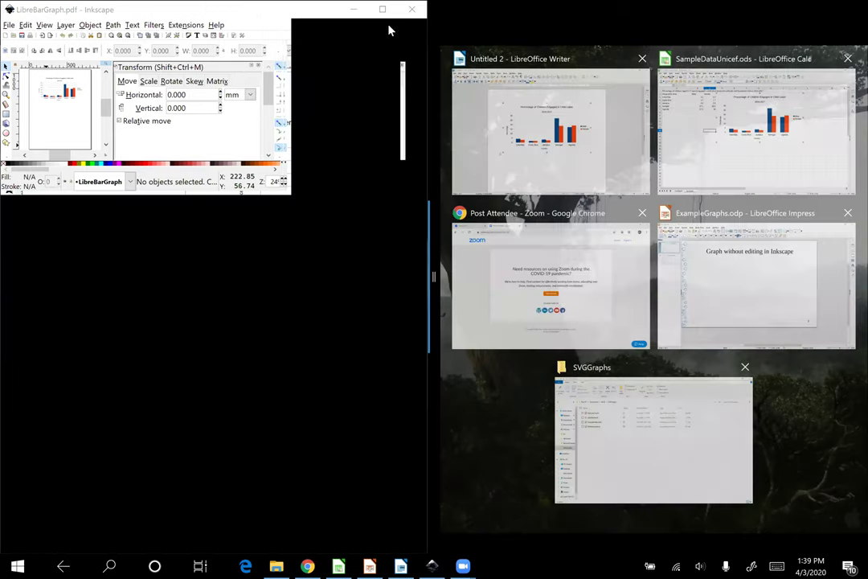
click(225, 55)
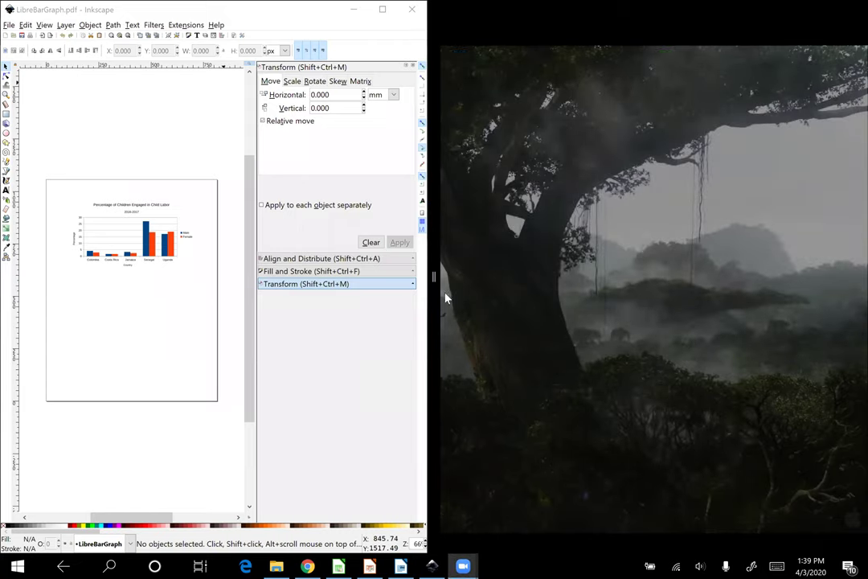
drag(434, 276, 818, 277)
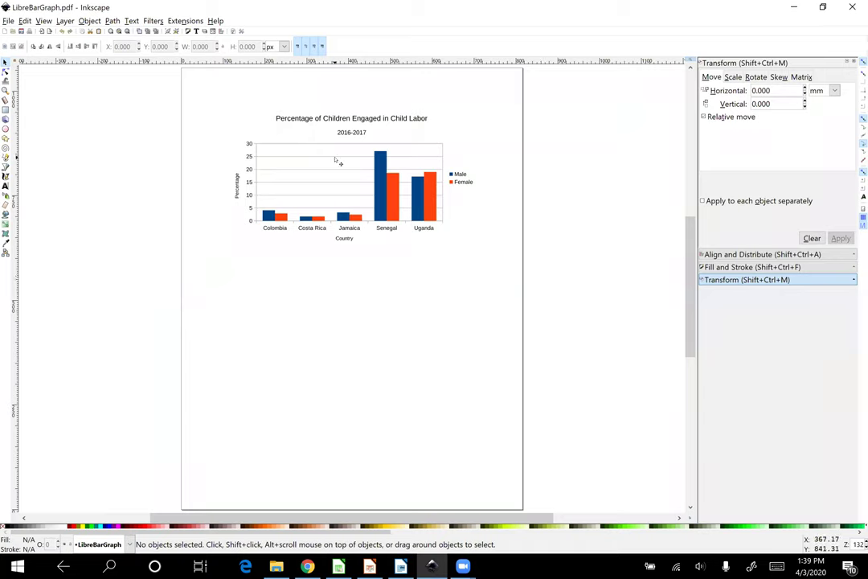
scroll(302, 234, up, 1)
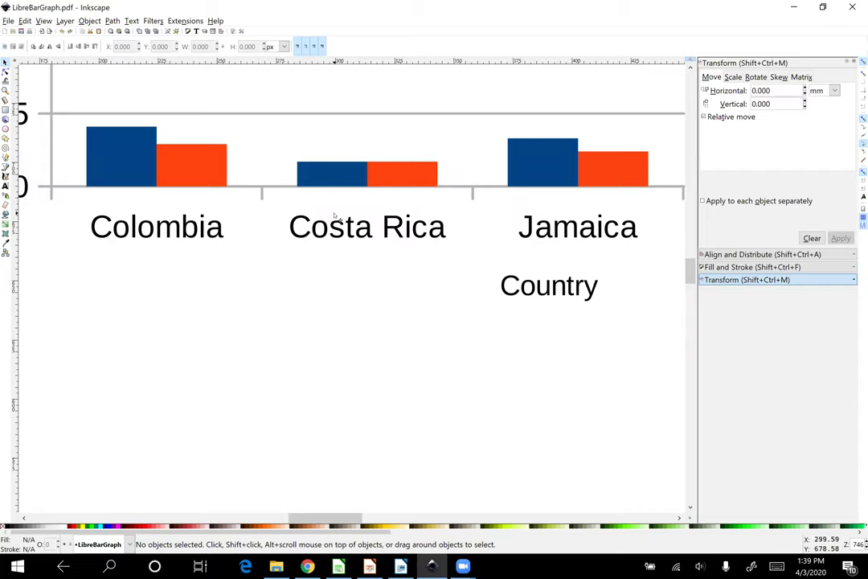
ctrl+scroll(335, 216, down, 2)
scroll(335, 215, up, 10)
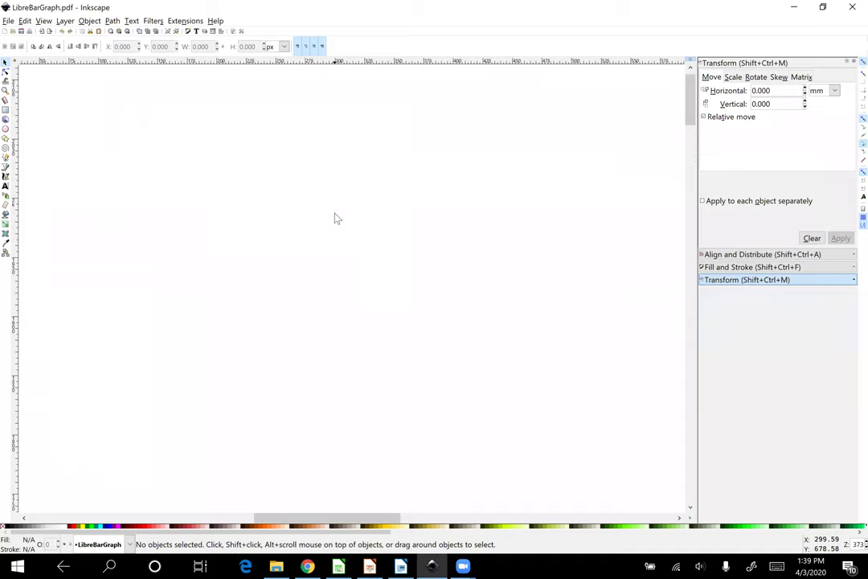
right_click(335, 217)
ctrl+scroll(219, 249, down, 5)
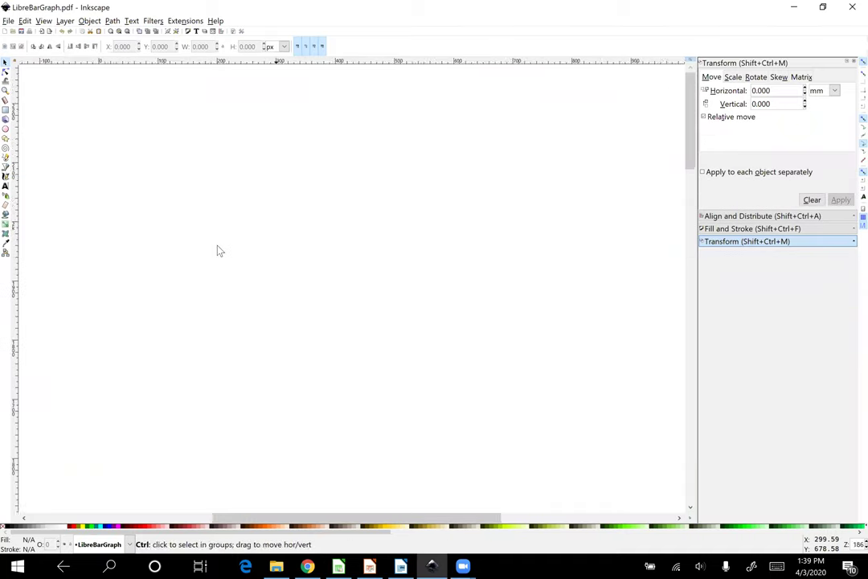
right_click(218, 250)
click(430, 324)
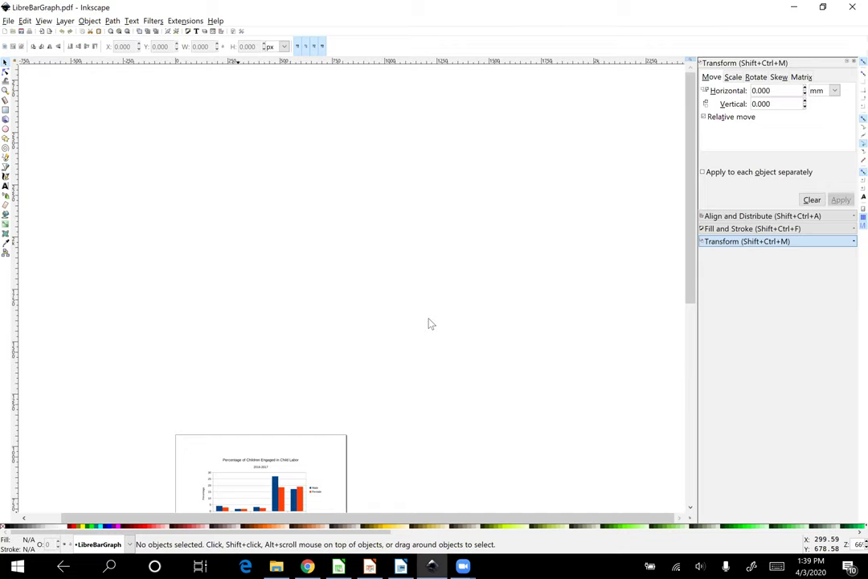
scroll(379, 406, down, 5)
scroll(381, 406, up, 1)
scroll(381, 406, left, 5)
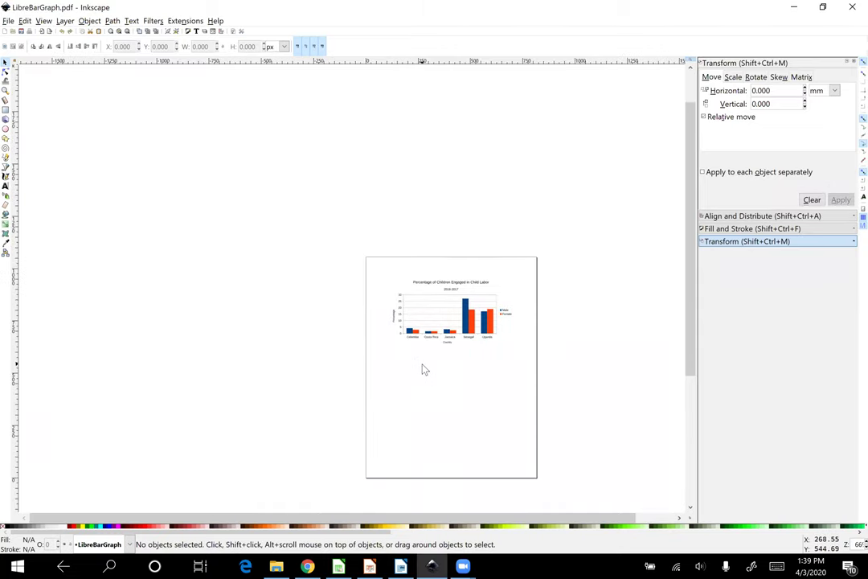
scroll(424, 369, up, 3)
scroll(424, 369, right, 5)
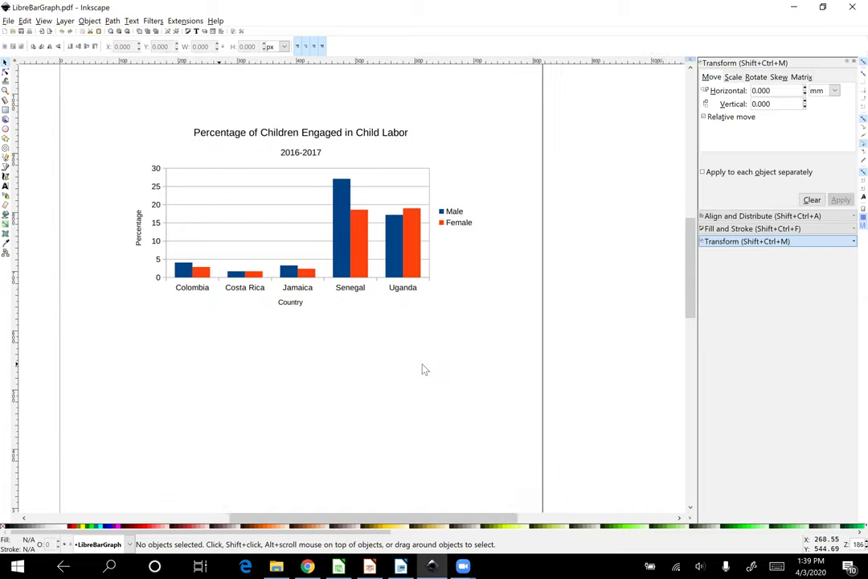
scroll(424, 369, left, 1)
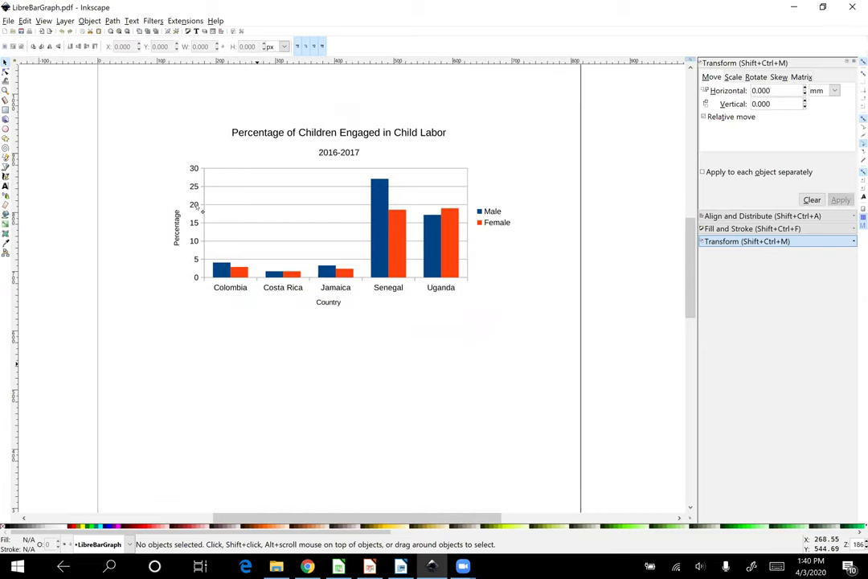
Step: Save the chart as Inkscape SVG LibreBarGraph.svg in the SVGGraphs folder
click(8, 22)
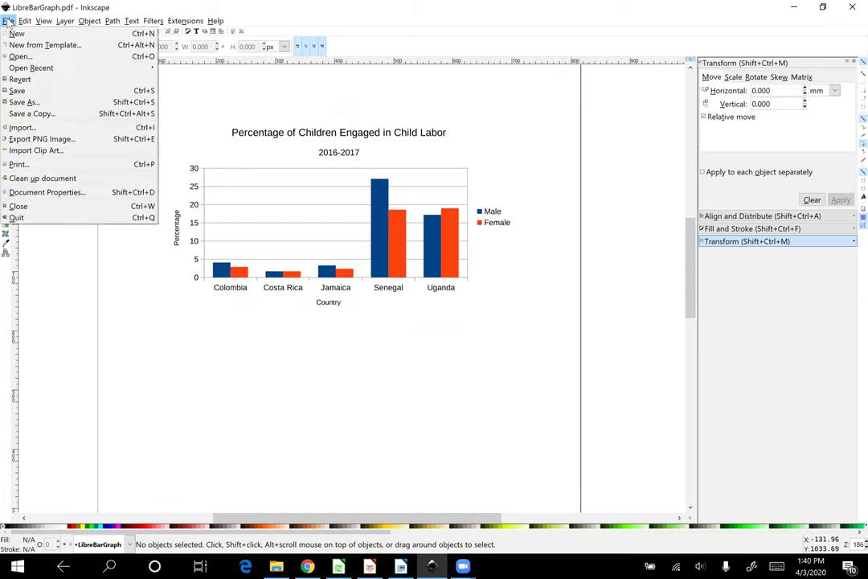
click(19, 102)
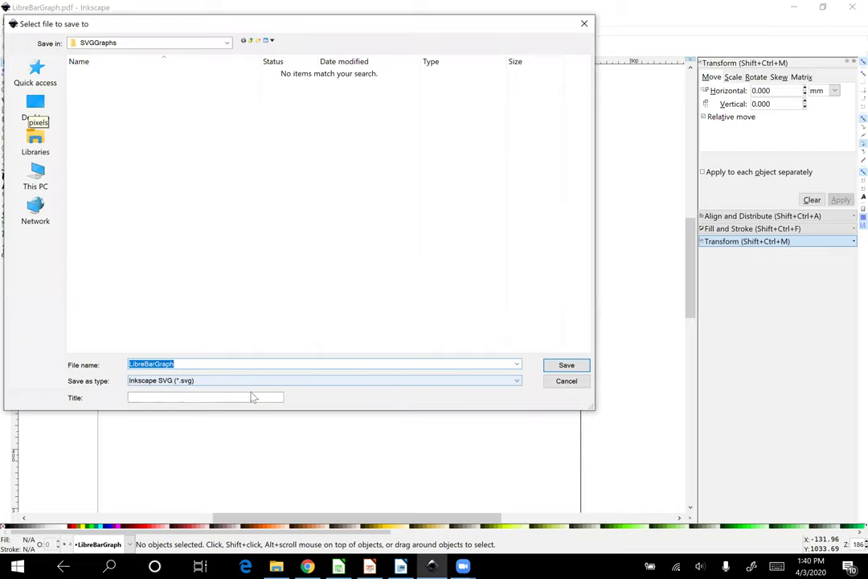
click(566, 365)
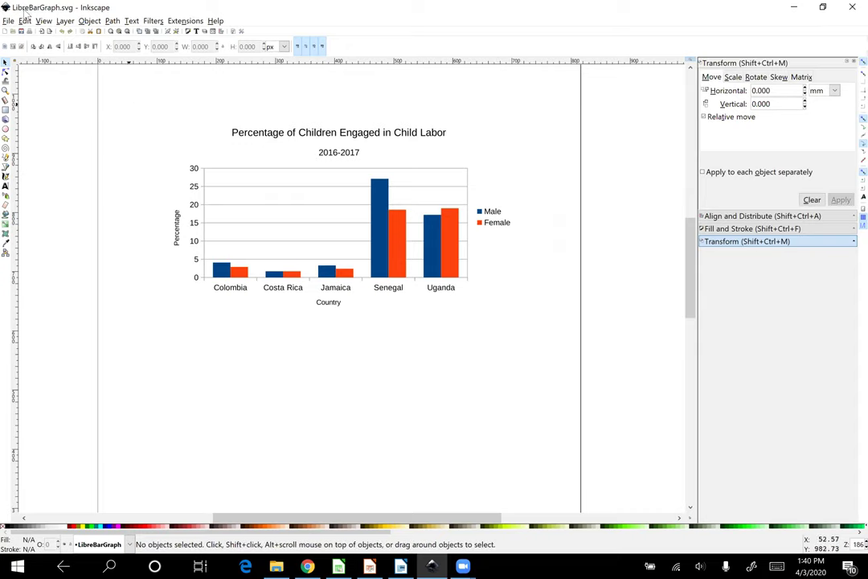
Step: Copy the whole bar chart group in Inkscape to the clipboard
click(335, 134)
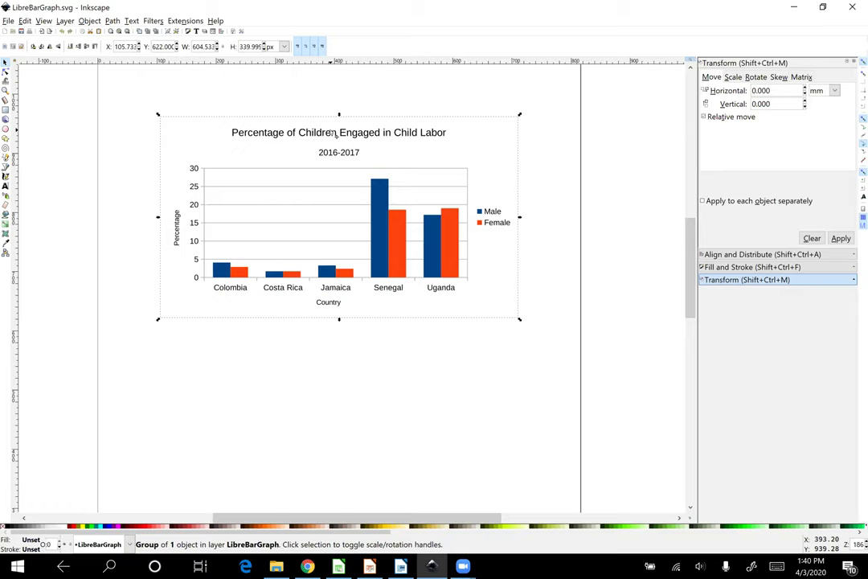
right_click(335, 134)
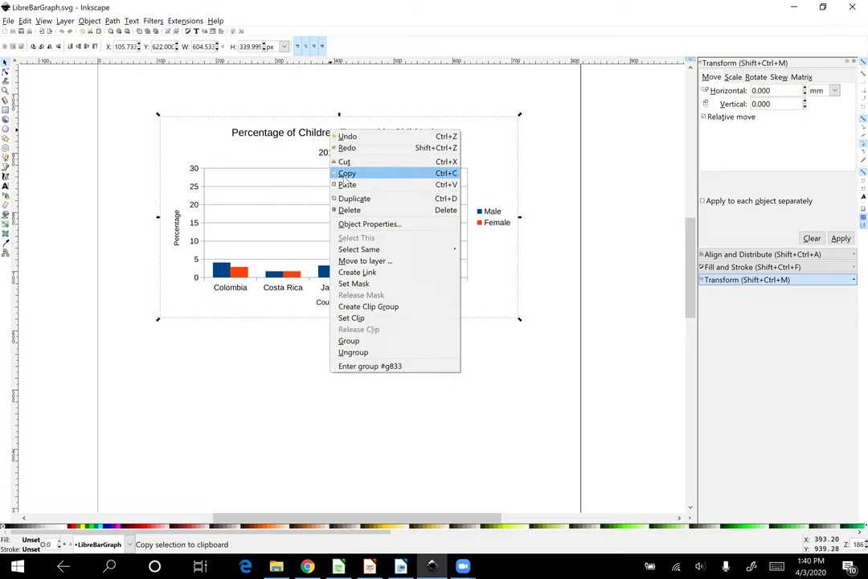
click(345, 173)
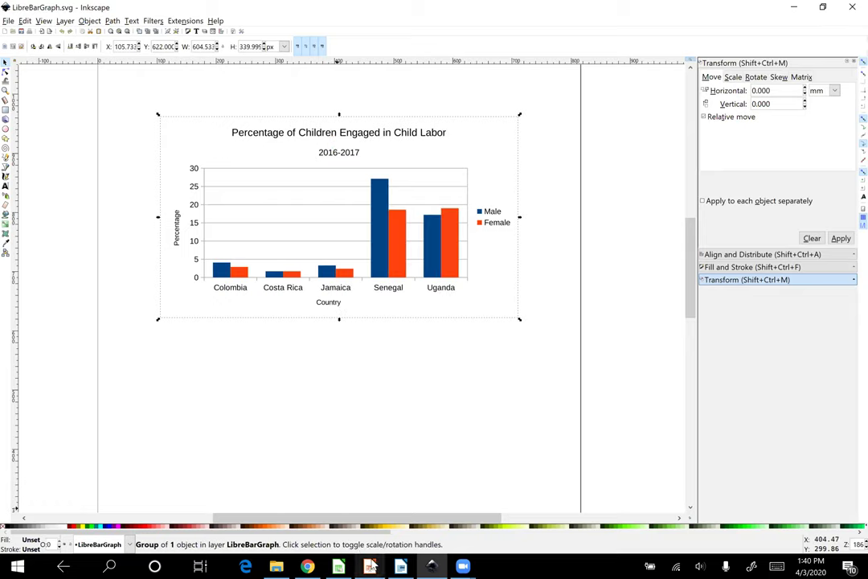
Step: Paste the chart onto slide 1 of the ExampleGraphs presentation
mouse_move(373, 565)
click(372, 492)
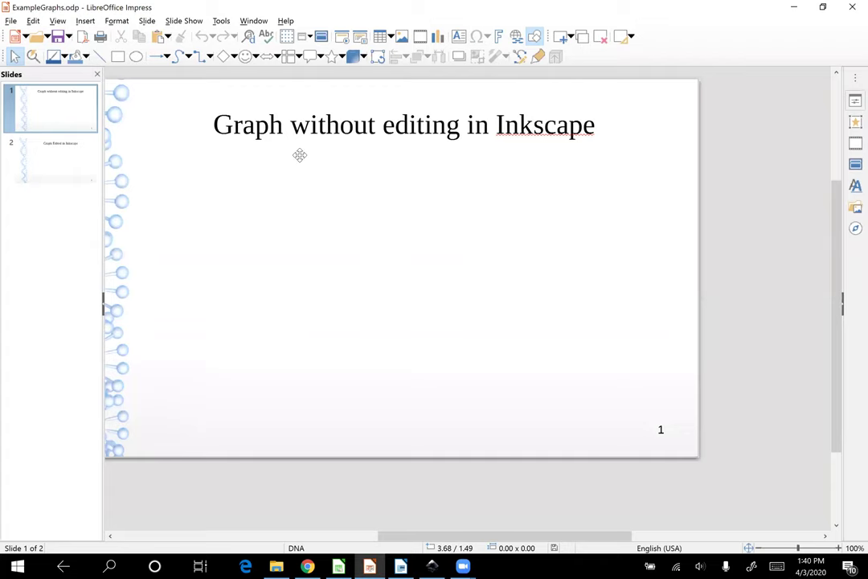
right_click(389, 242)
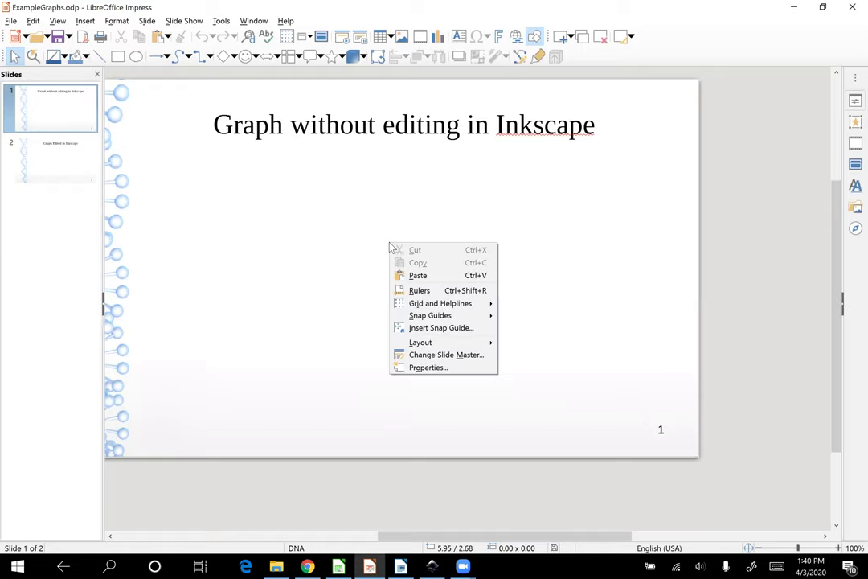
click(417, 276)
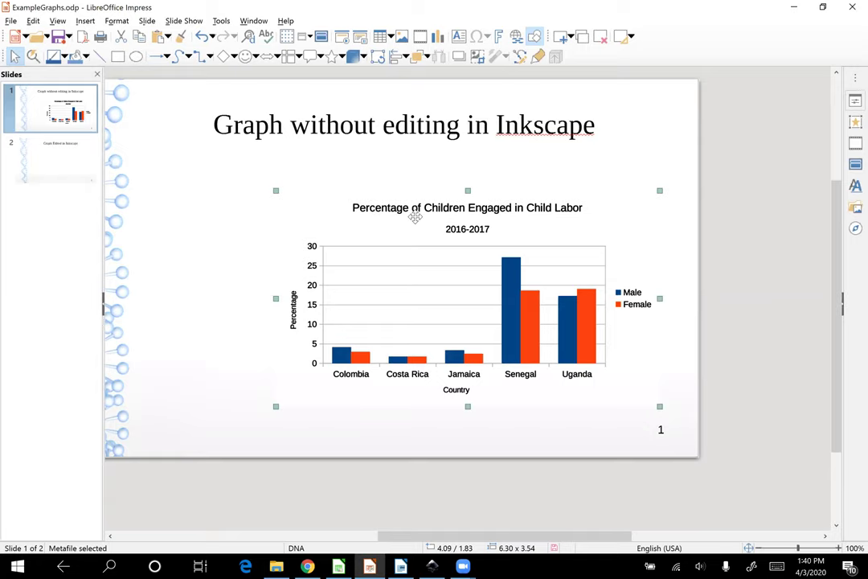
Step: Enlarge the chart to about 133% below the slide 1 title, then show slide 2
drag(343, 204, 271, 194)
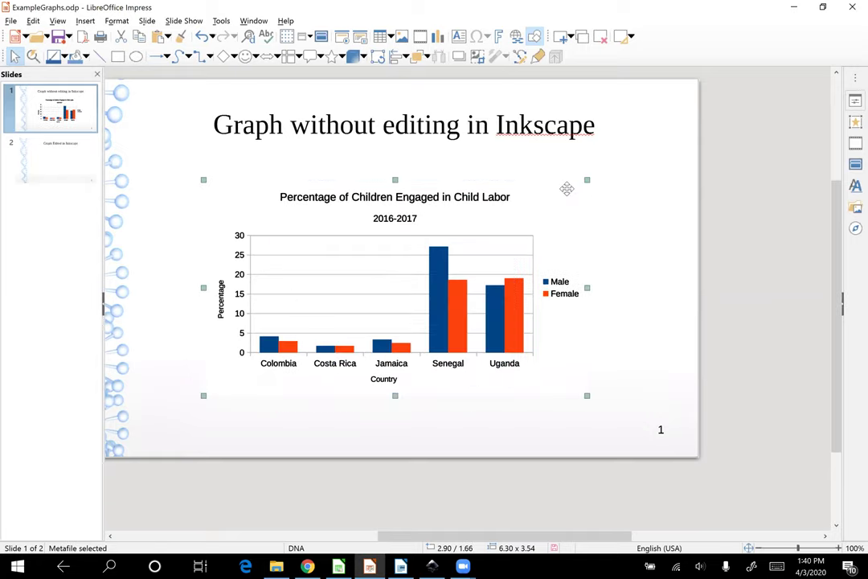
drag(587, 181, 674, 104)
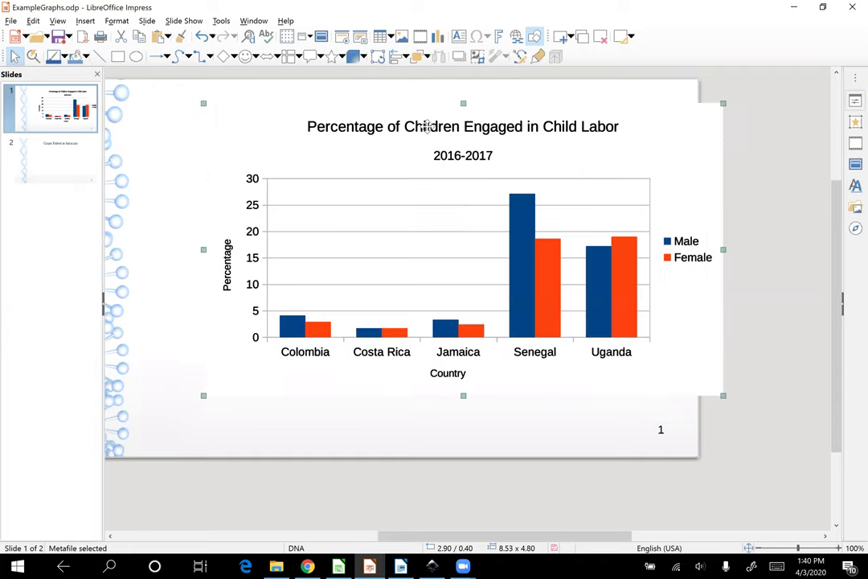
drag(391, 155, 372, 182)
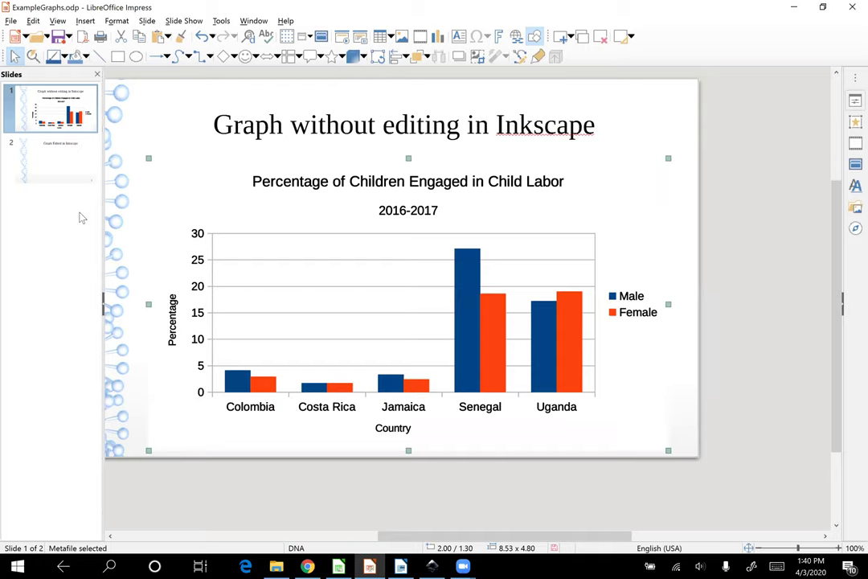
click(58, 167)
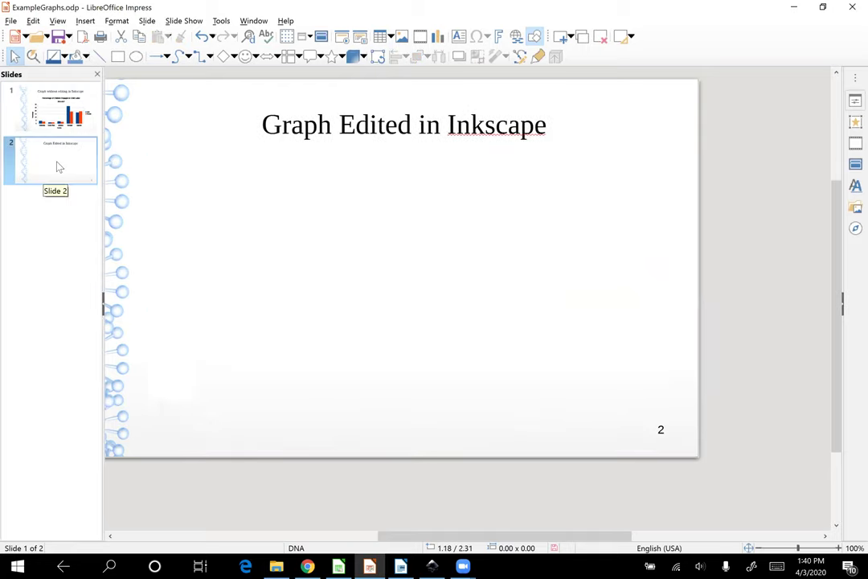
Step: In Inkscape with the Node tool, cut the chart, undo it, then cut one chart element
click(434, 566)
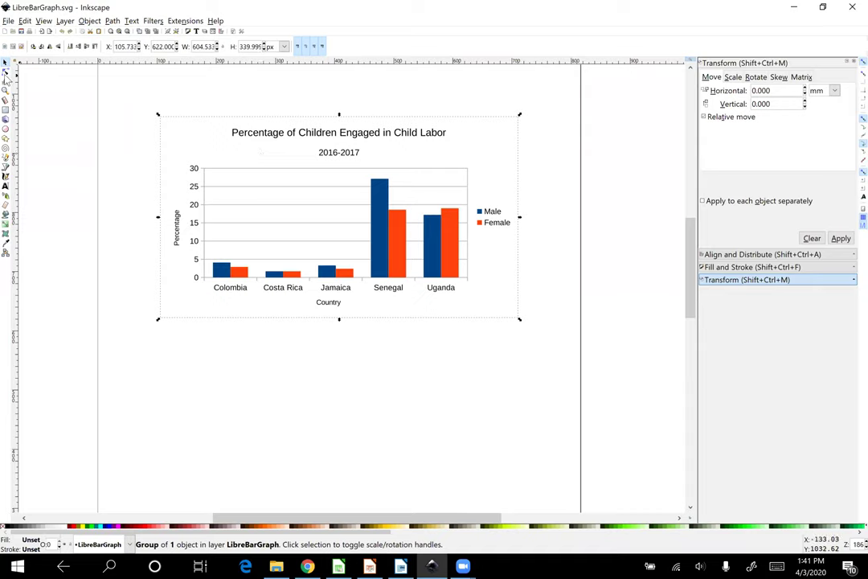
click(5, 71)
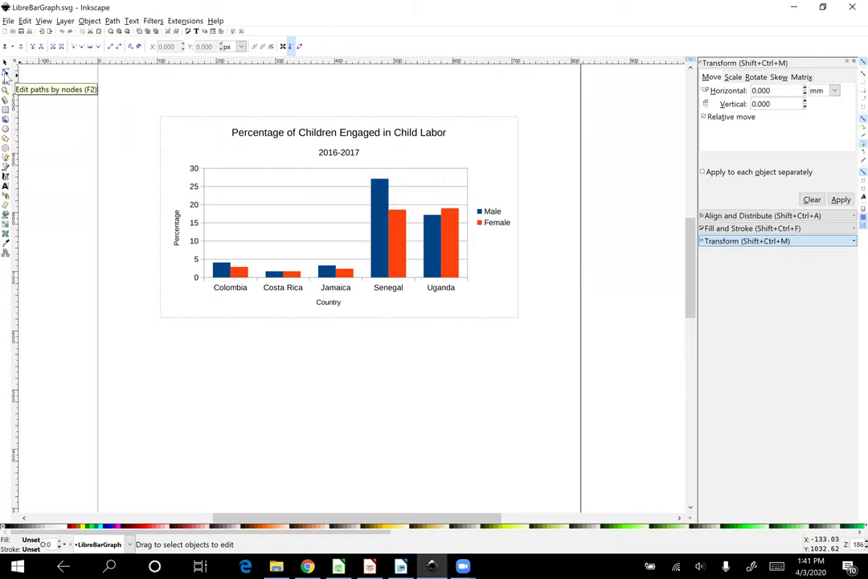
right_click(269, 161)
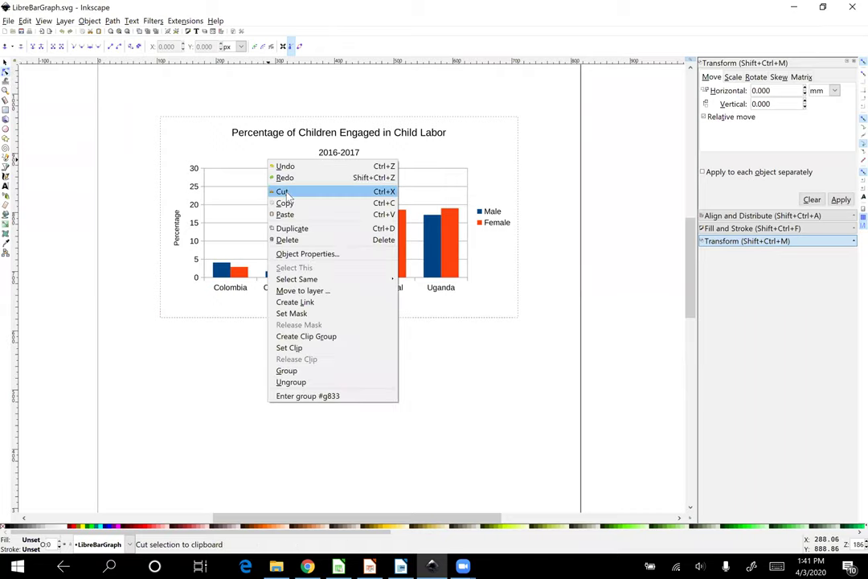
click(287, 192)
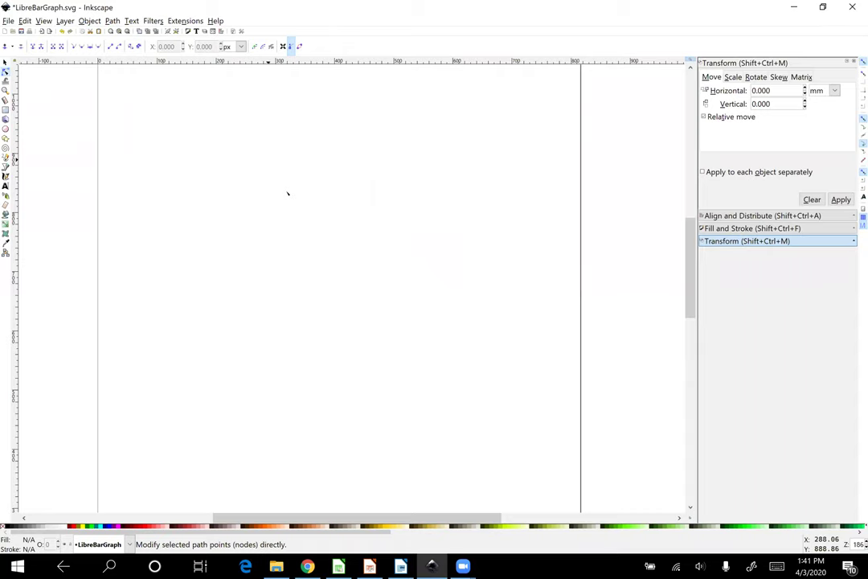
key(ctrl+z)
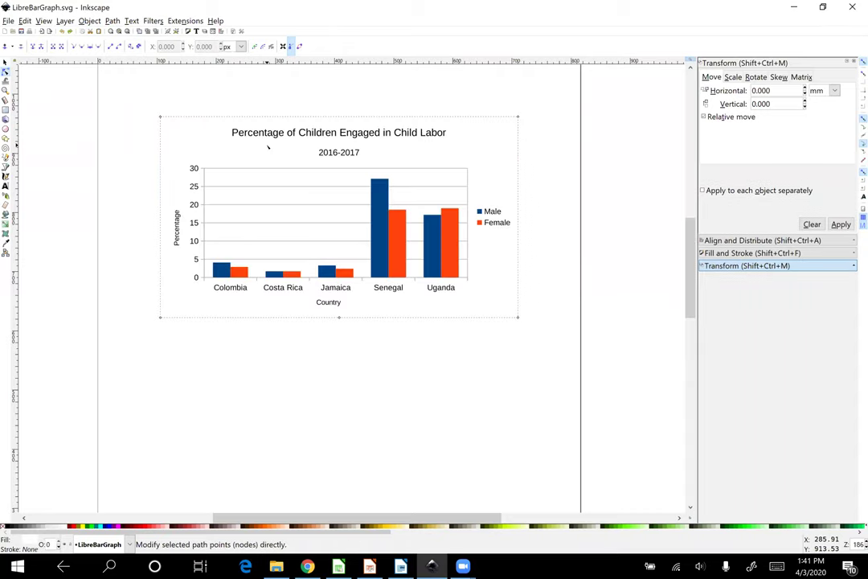
right_click(270, 151)
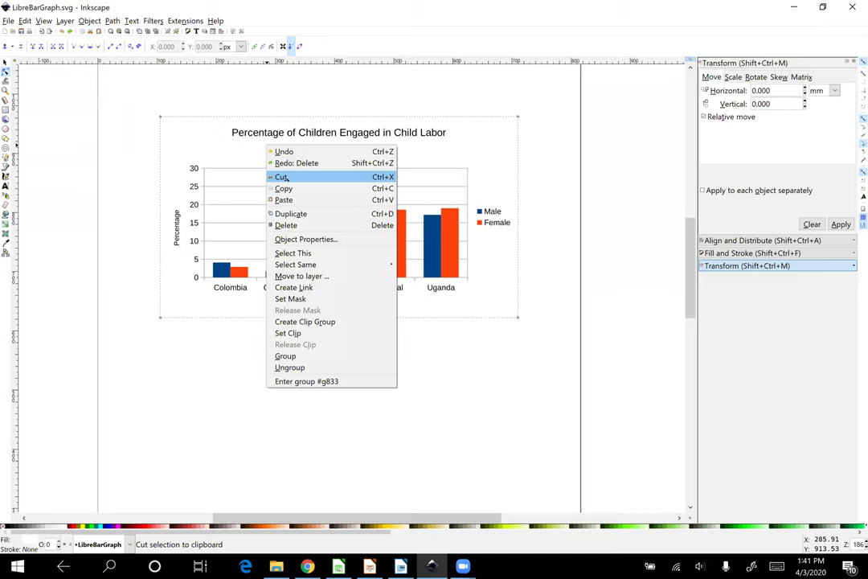
click(286, 177)
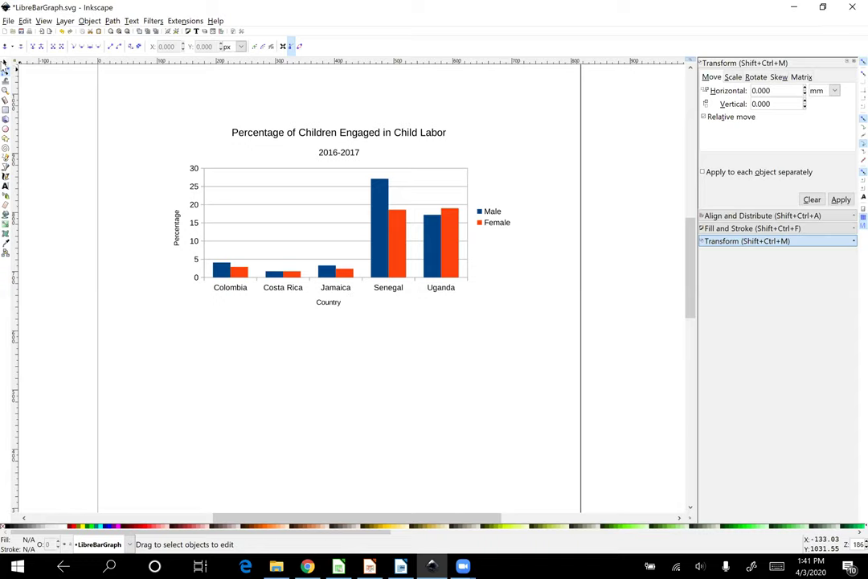
Step: Set the whole chart title to font size 20 with the Text tool
click(5, 187)
click(299, 133)
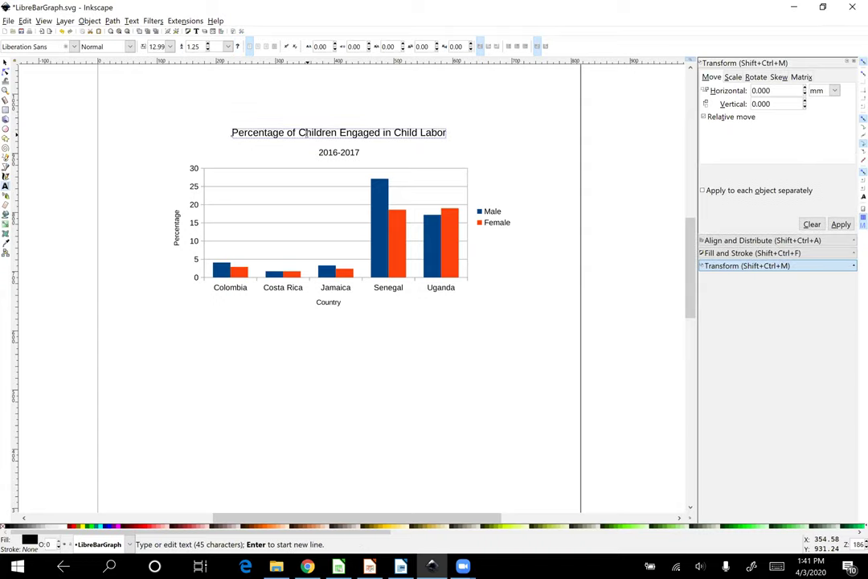
key(ctrl+a)
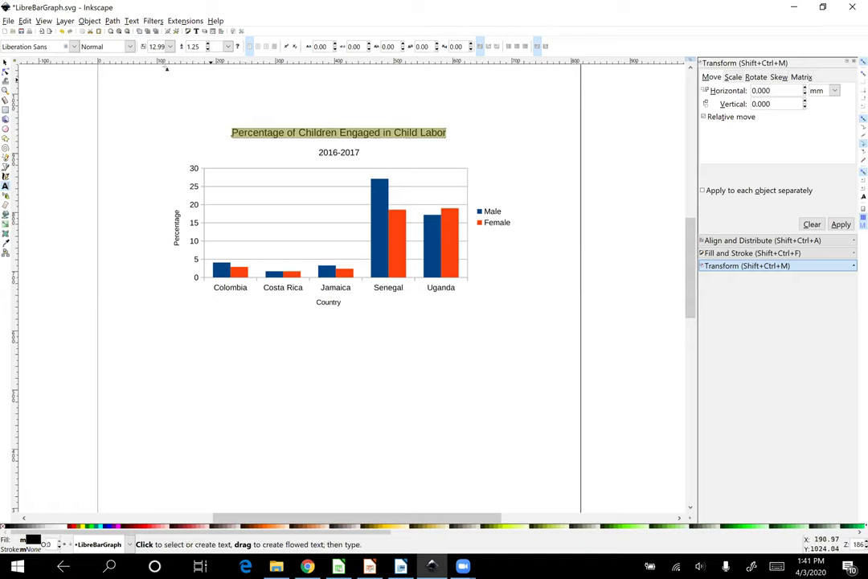
double_click(153, 46)
text(20)
key(Return)
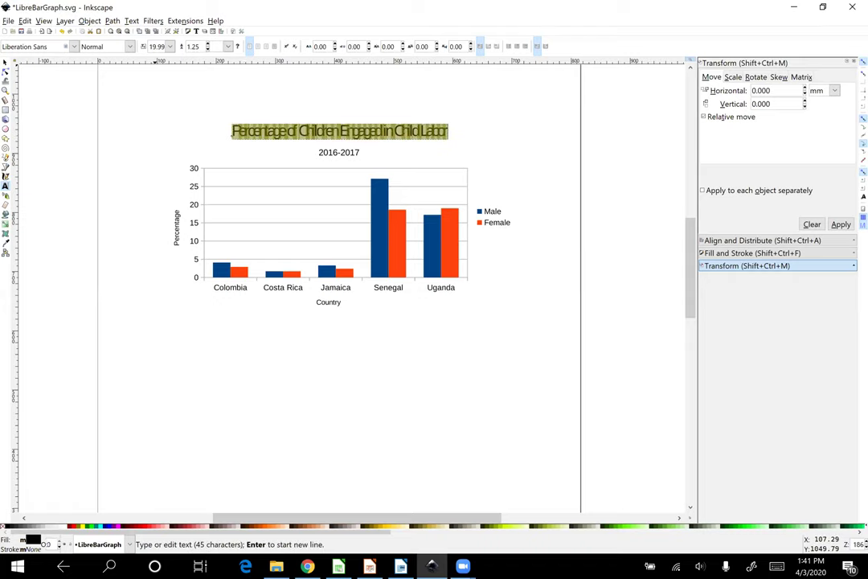
click(268, 151)
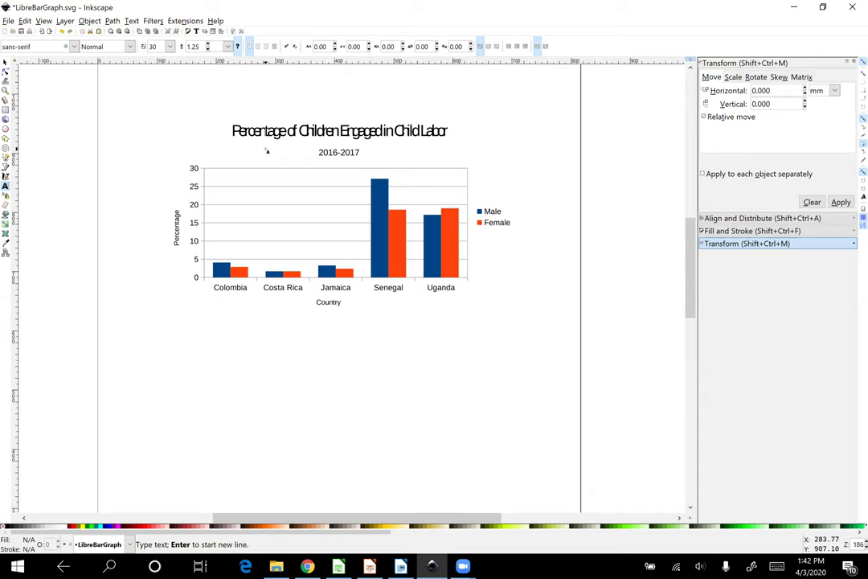
Step: Reduce the chart title's font size to 7 and dismiss the email notification
click(370, 132)
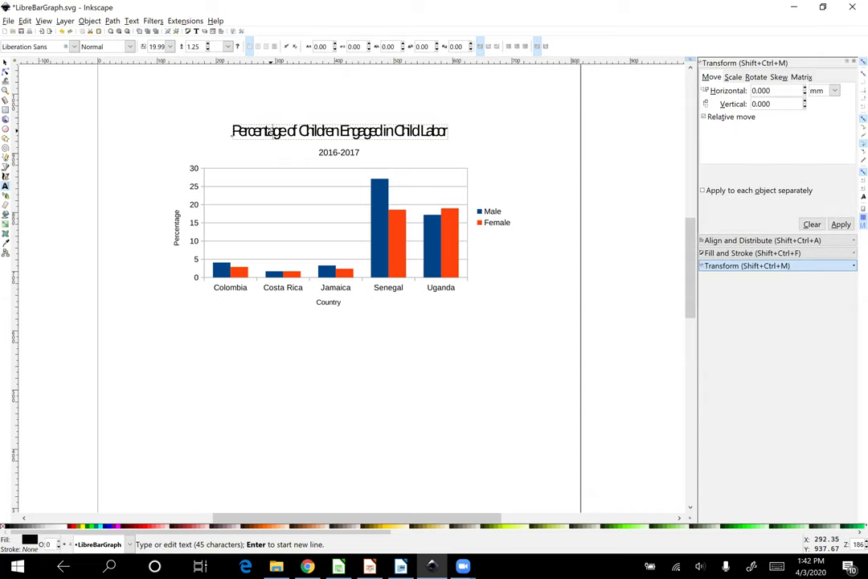
key(ctrl+a)
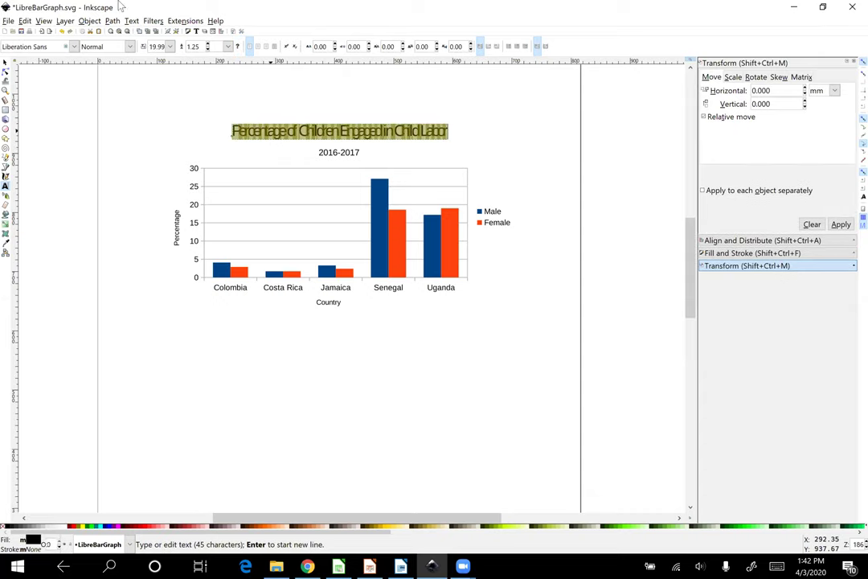
double_click(161, 46)
text(7)
key(Return)
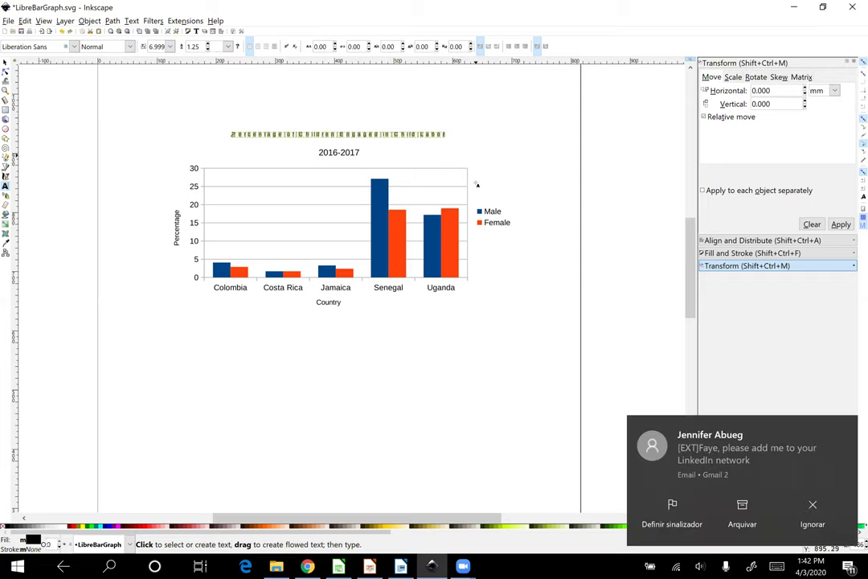
click(819, 524)
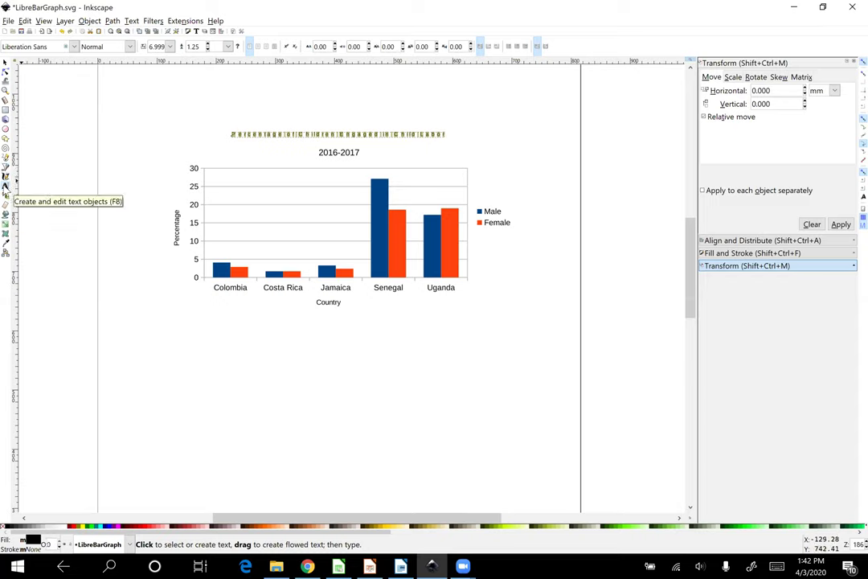
Step: Replace the garbled title with new text 'Percentage of Children Engaged in Child Labor'
click(308, 141)
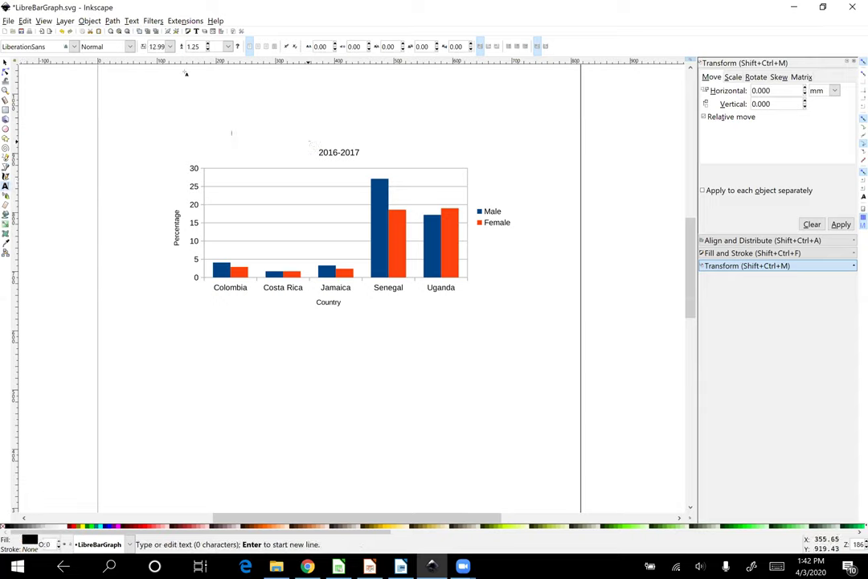
click(281, 131)
text(Pe)
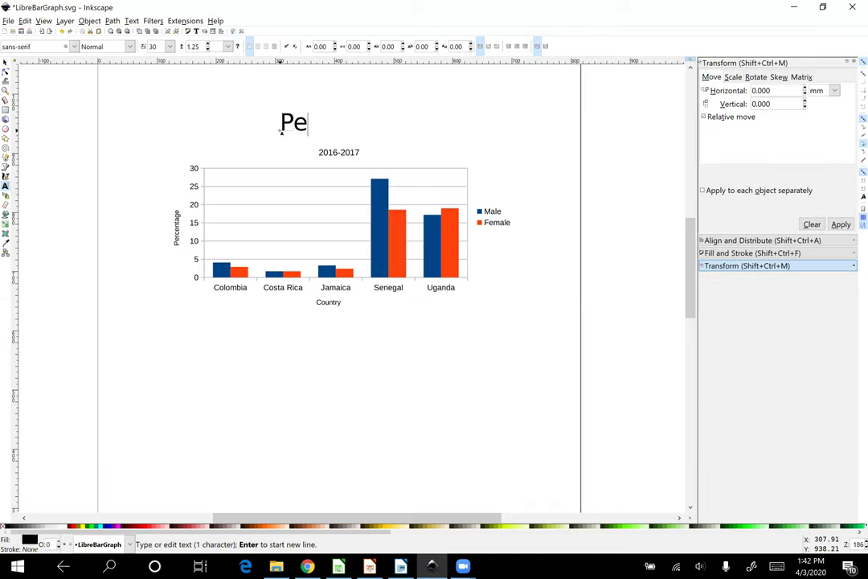
text(rcentage)
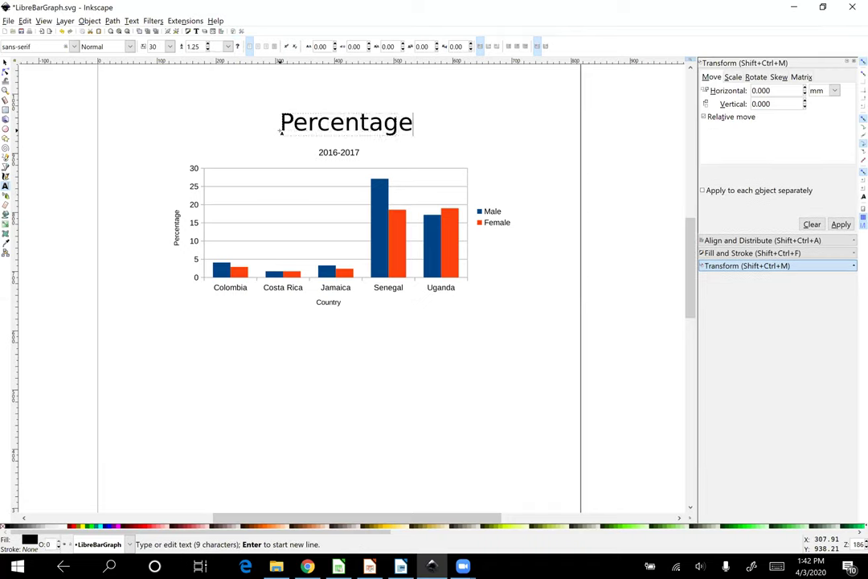
text( of Children)
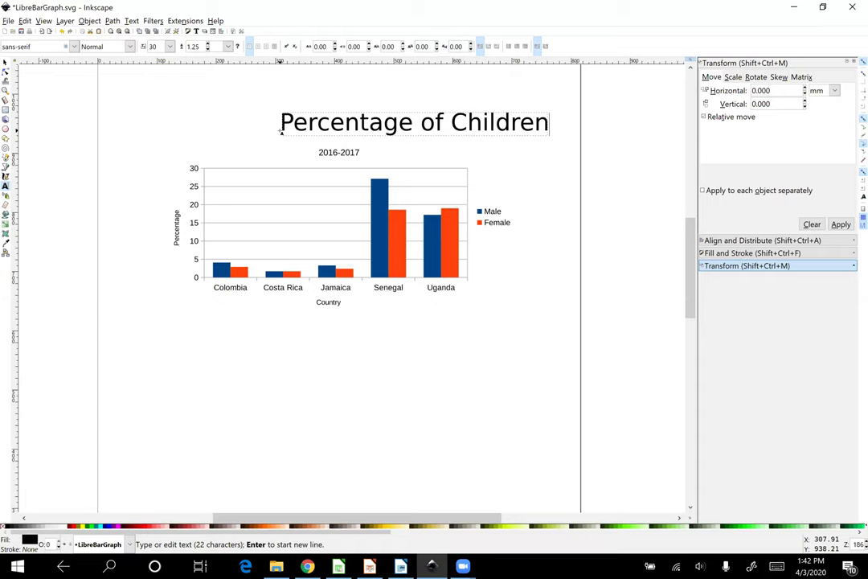
text( Engaged in)
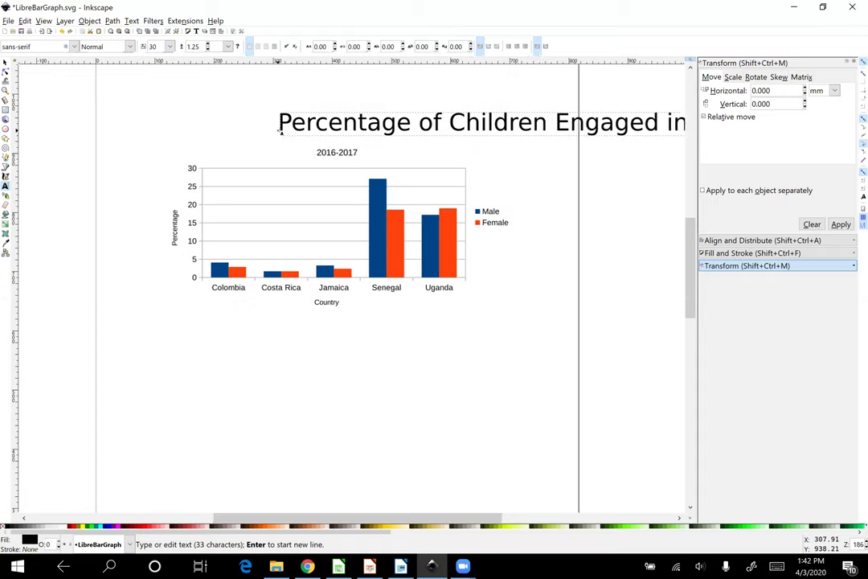
text( Child )
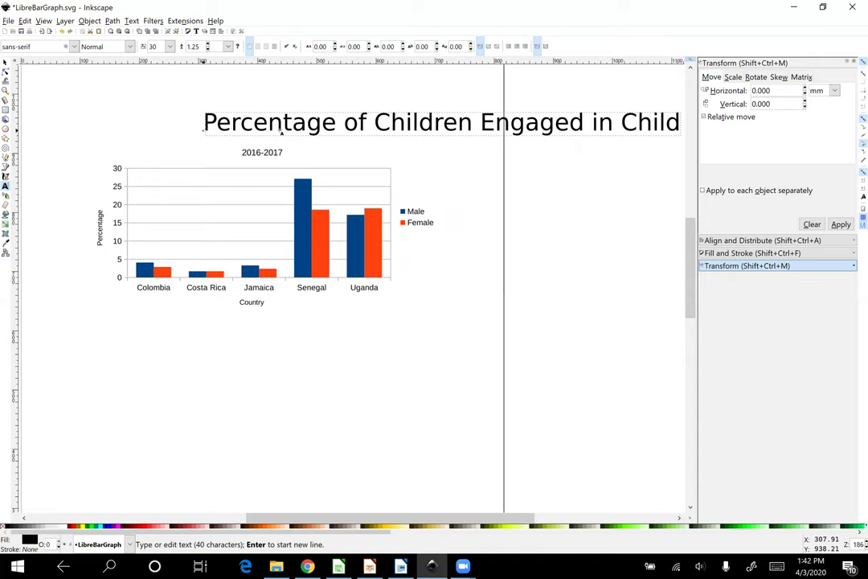
text(Labor)
key(Escape)
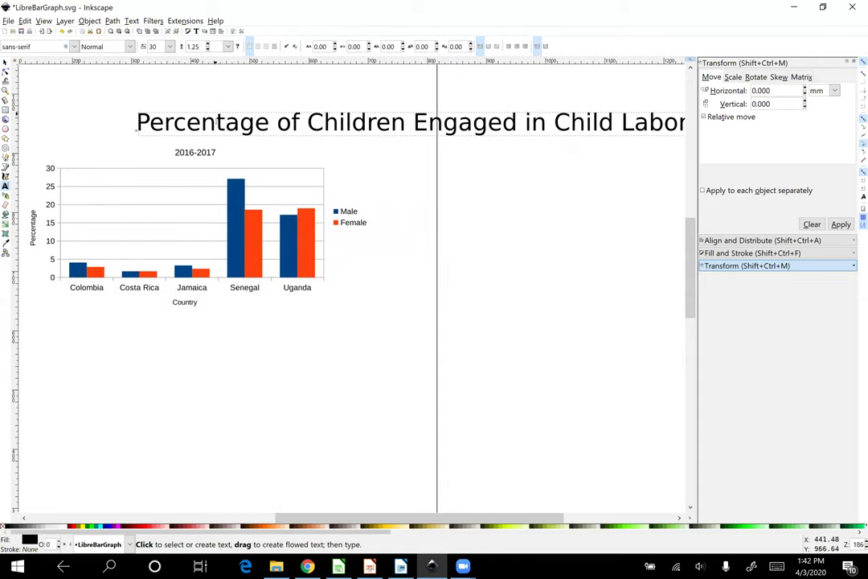
Step: Set the new chart title to font size 20
click(152, 122)
key(ctrl+a)
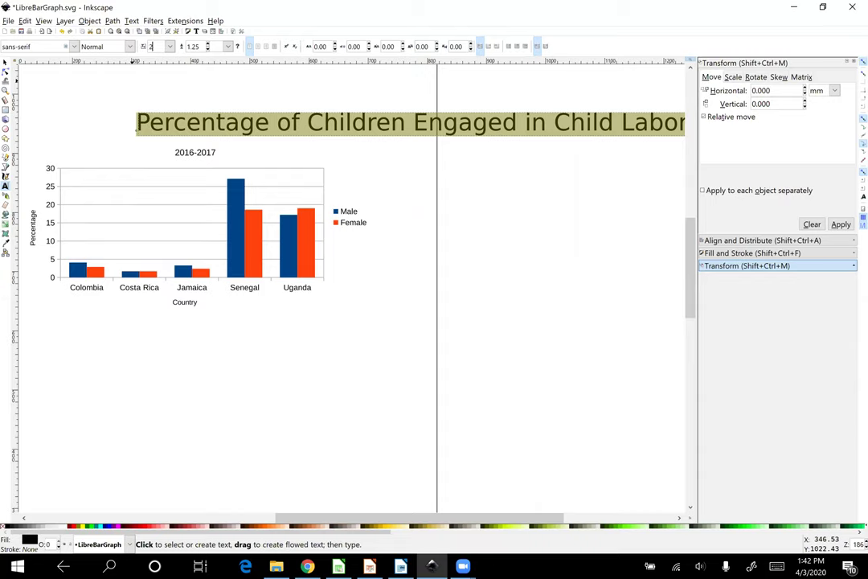
text(20)
key(Return)
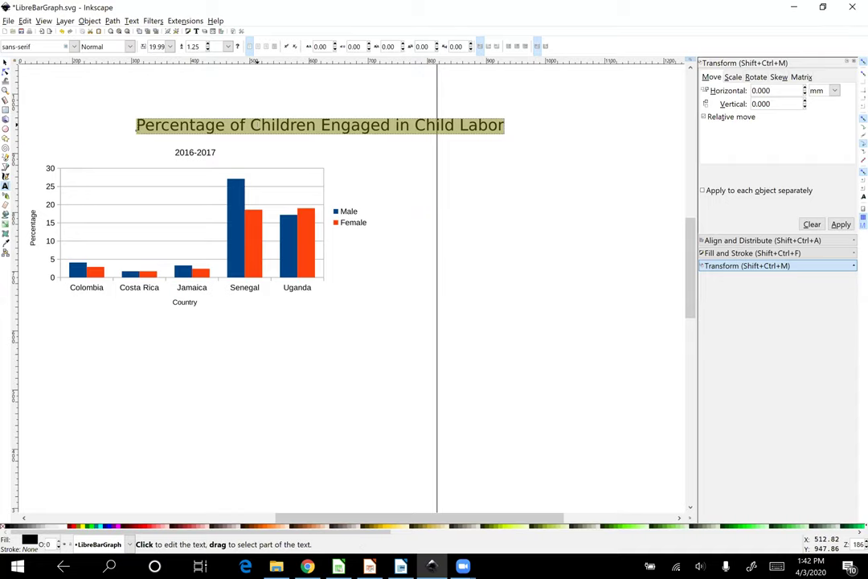
scroll(258, 124, left, 5)
scroll(139, 123, right, 4)
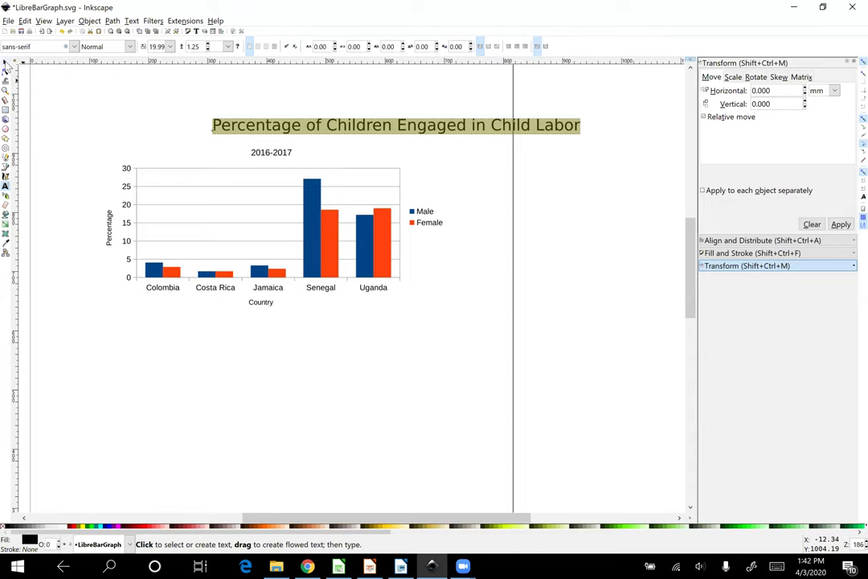
Step: Move the new title left so it sits centred above the chart
click(5, 66)
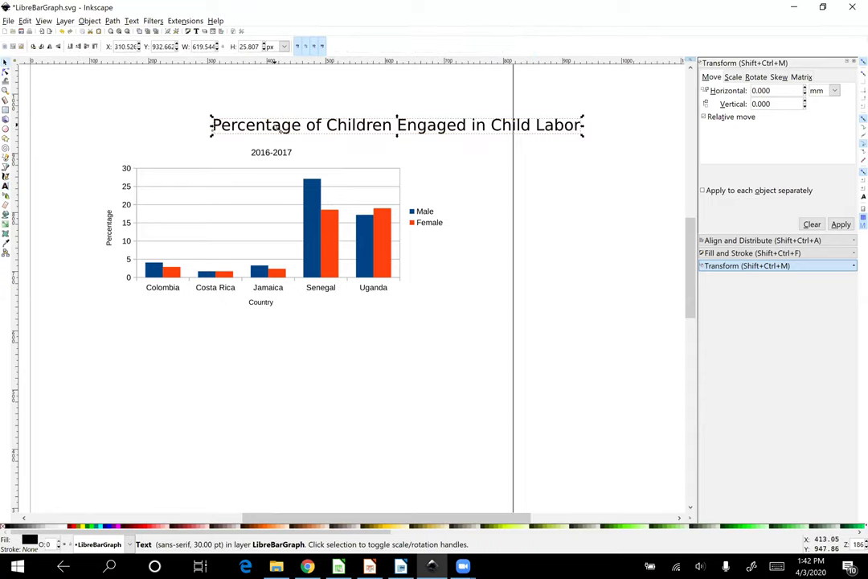
drag(265, 130, 142, 130)
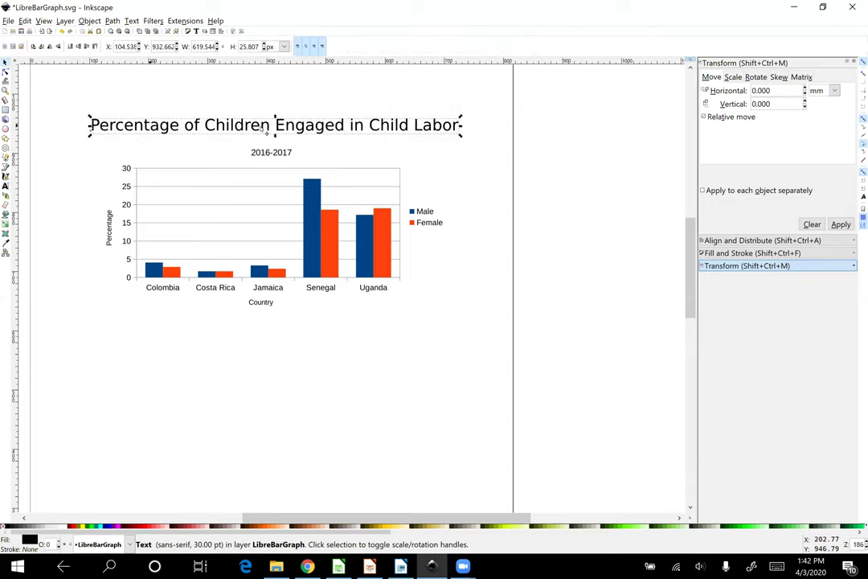
click(281, 154)
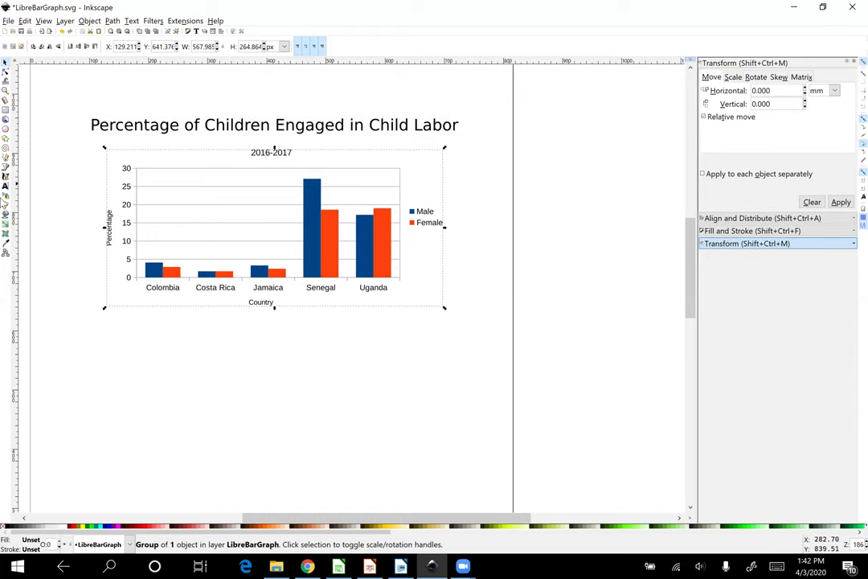
click(6, 185)
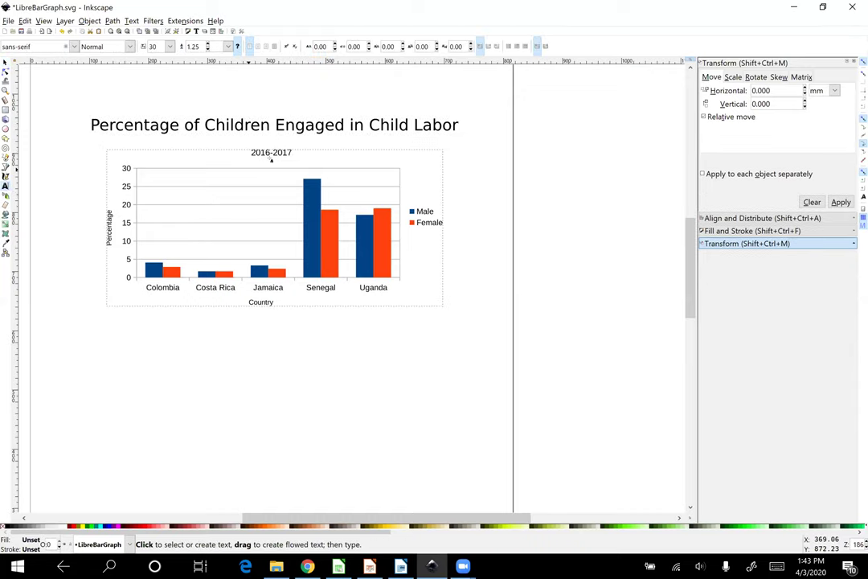
Step: Add a new '2016-2017' text above the chart at 15 pt
click(270, 153)
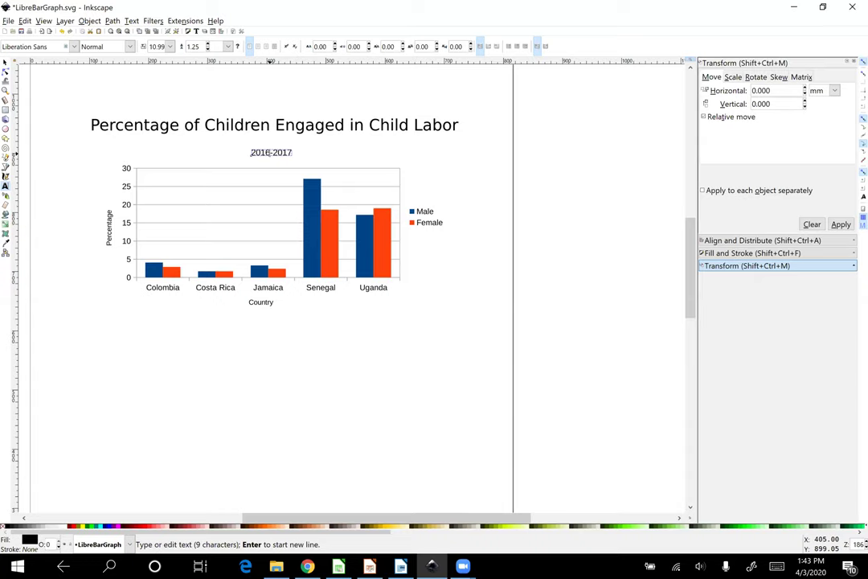
click(198, 152)
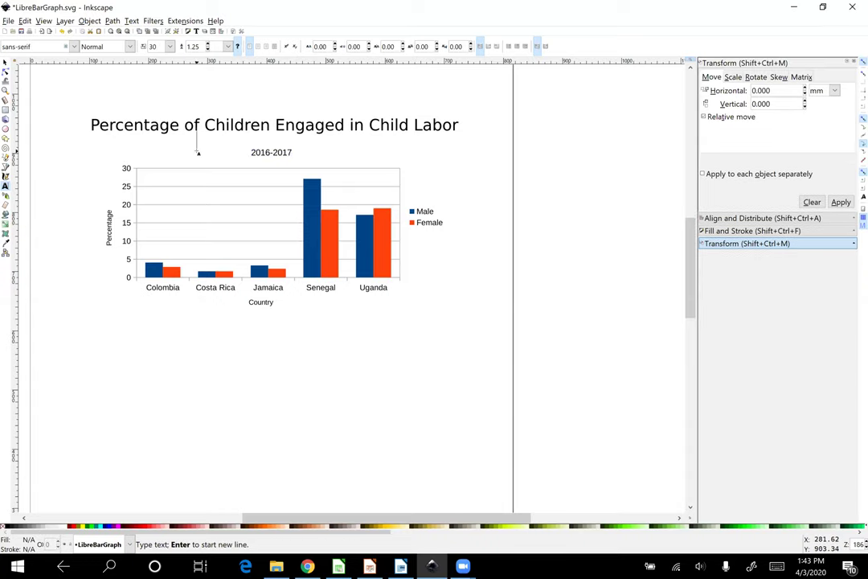
text(2016-2017)
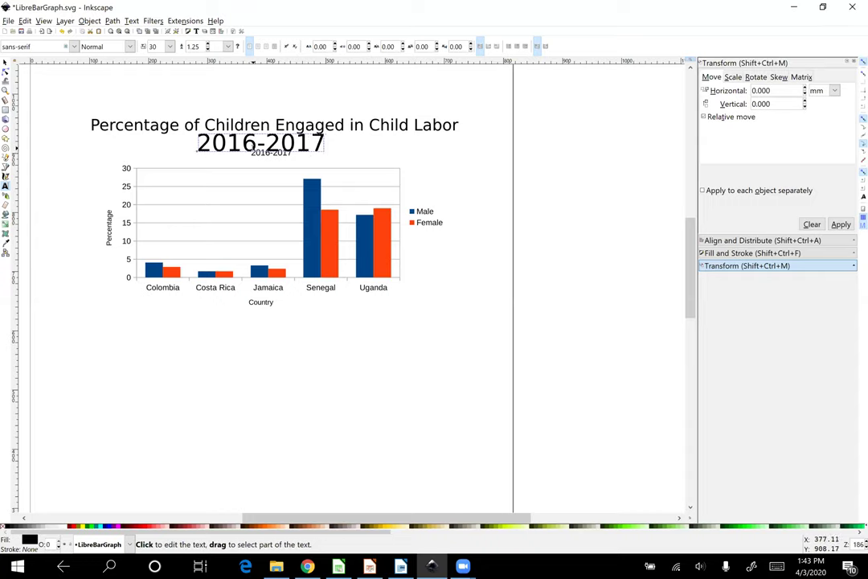
key(ctrl+a)
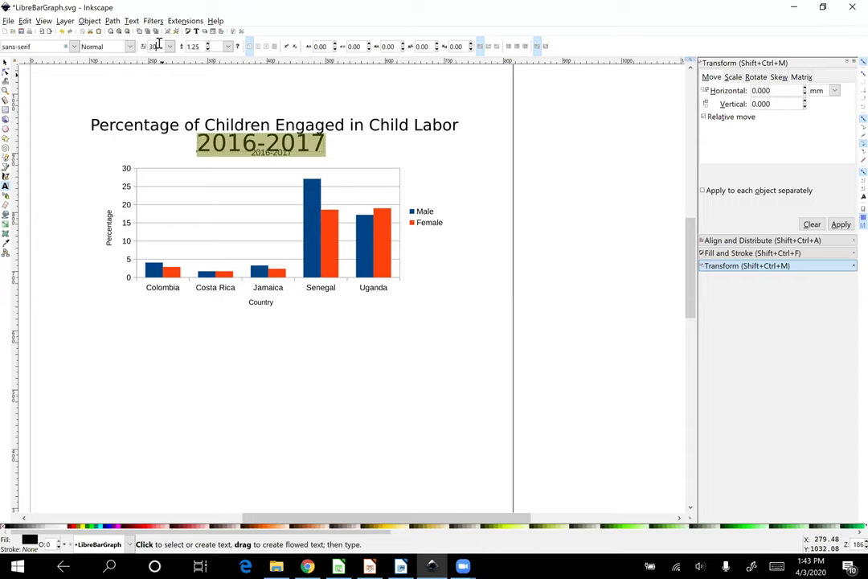
double_click(156, 46)
text(15)
key(Return)
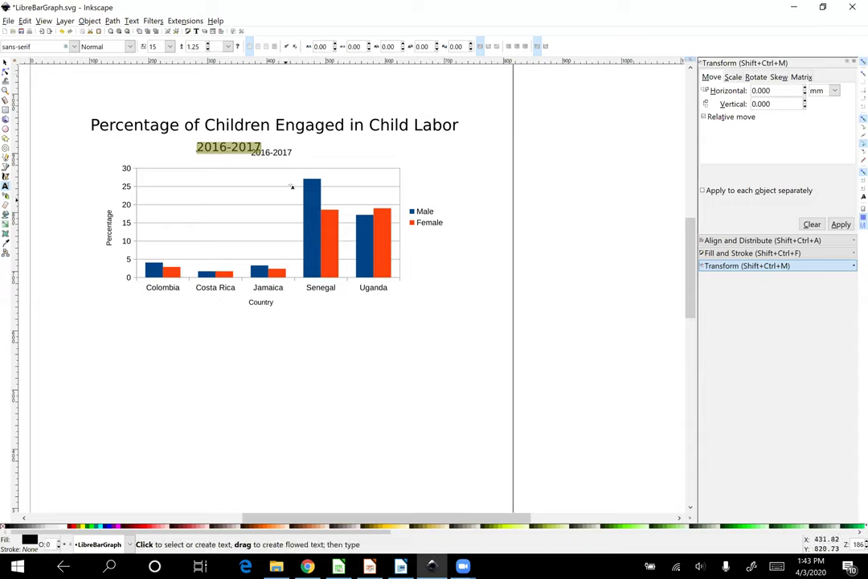
Step: Delete the old small 2016-2017 subtitle's text
click(258, 151)
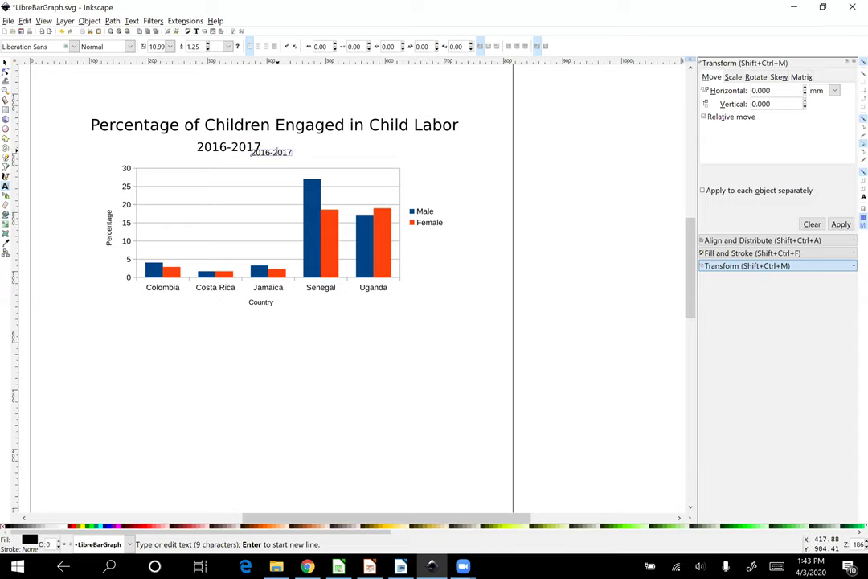
key(BackSpace)
key(BackSpace)
key(BackSpace)
key(BackSpace)
key(BackSpace)
key(BackSpace)
key(BackSpace)
key(Escape)
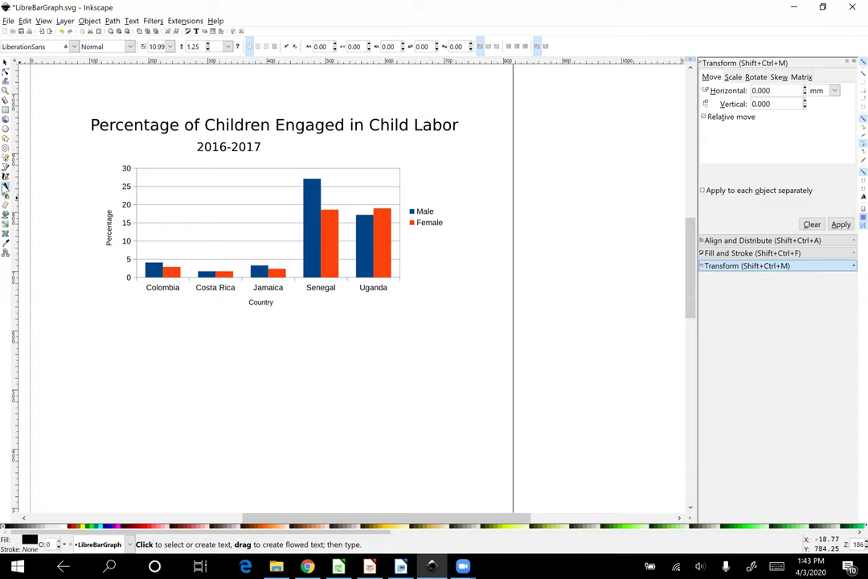
Step: Add a new horizontal 'Percentage' label at 10 pt left of the chart
click(62, 302)
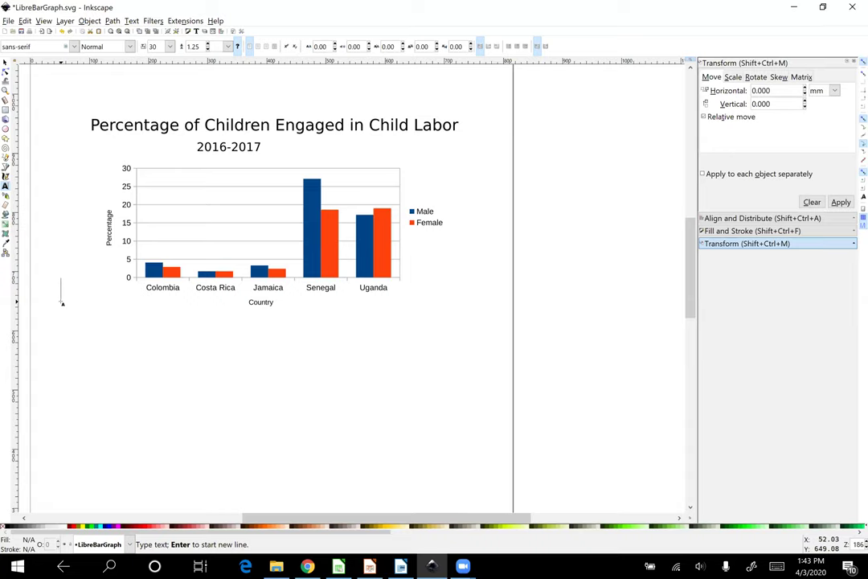
text(Percentage)
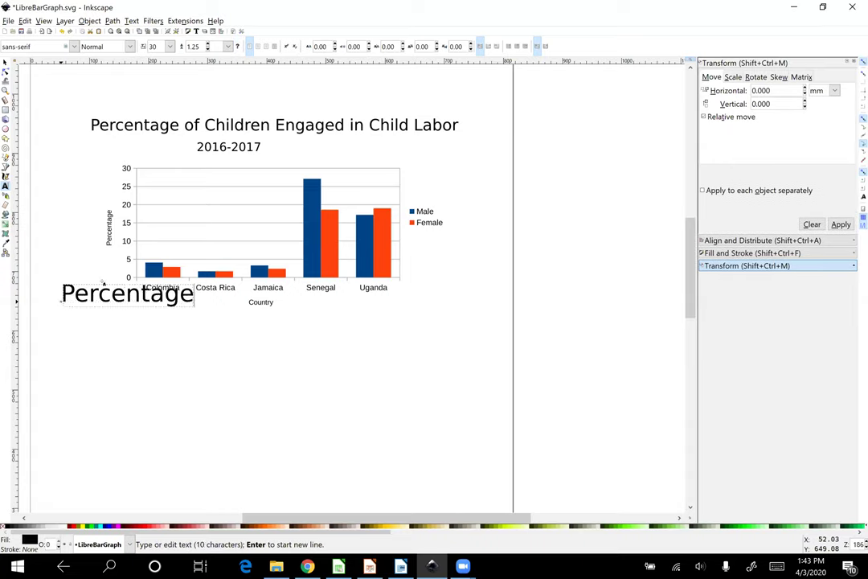
key(Escape)
click(156, 47)
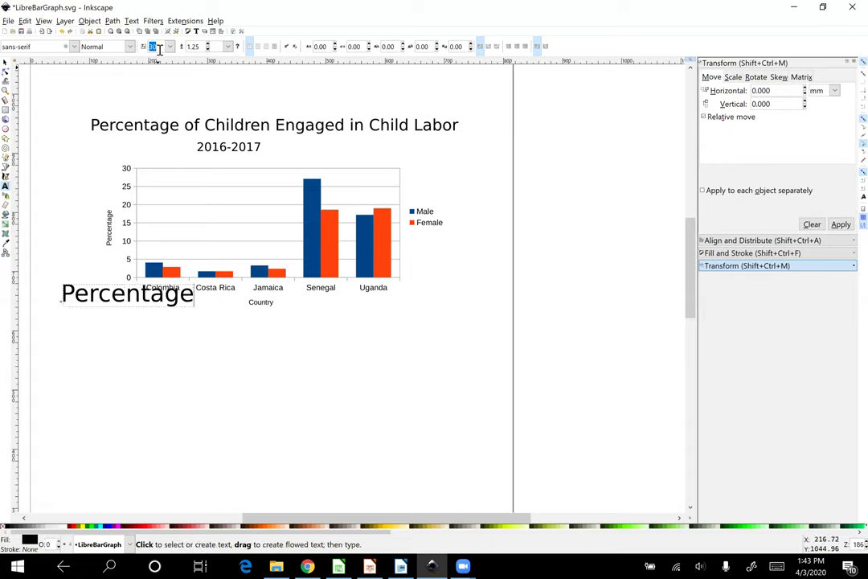
text(10)
key(Return)
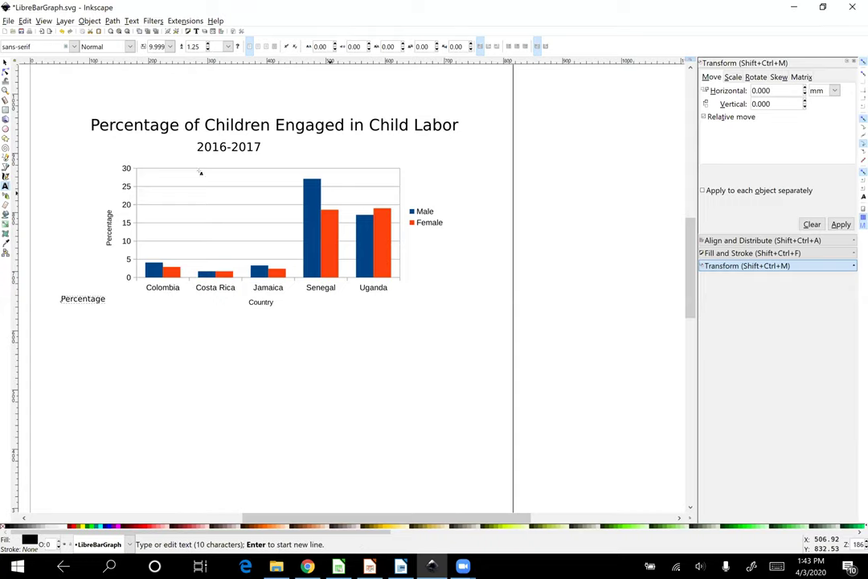
Step: Place the text cursor inside the original rotated Percentage axis label
click(50, 183)
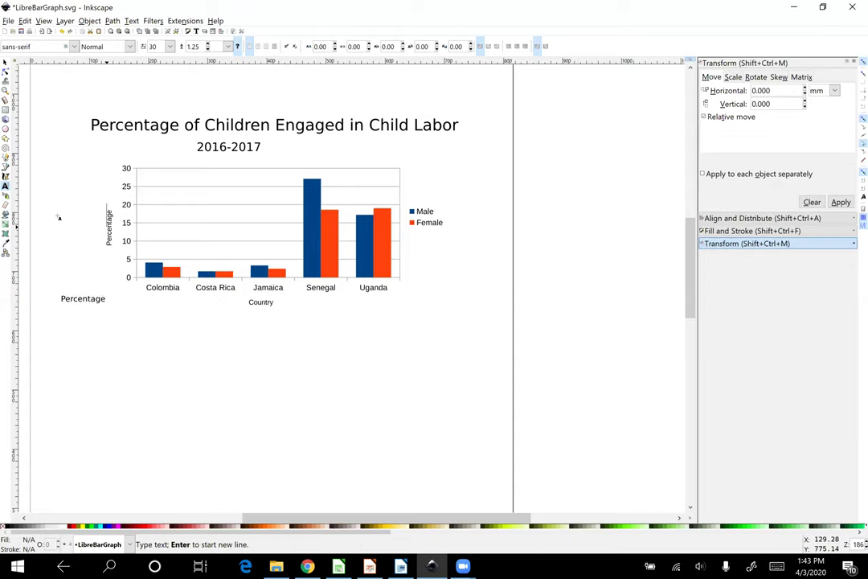
click(98, 233)
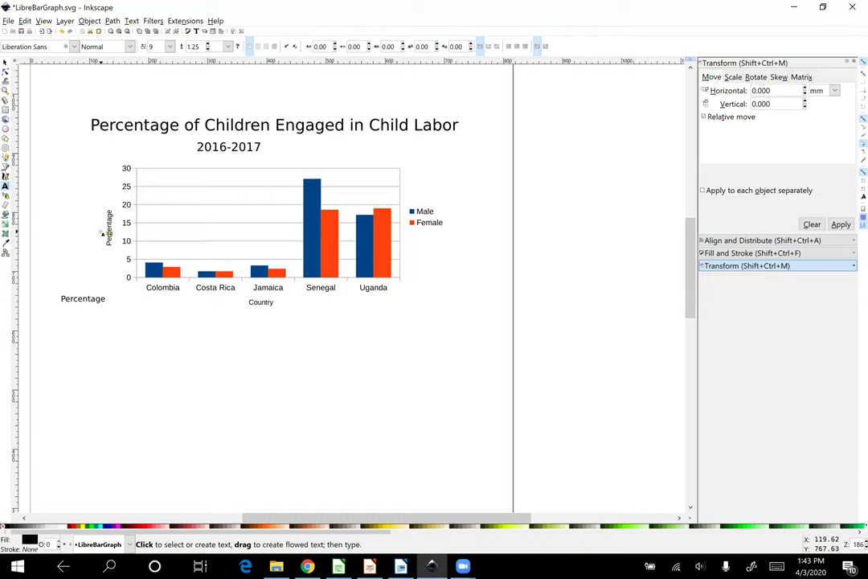
click(73, 224)
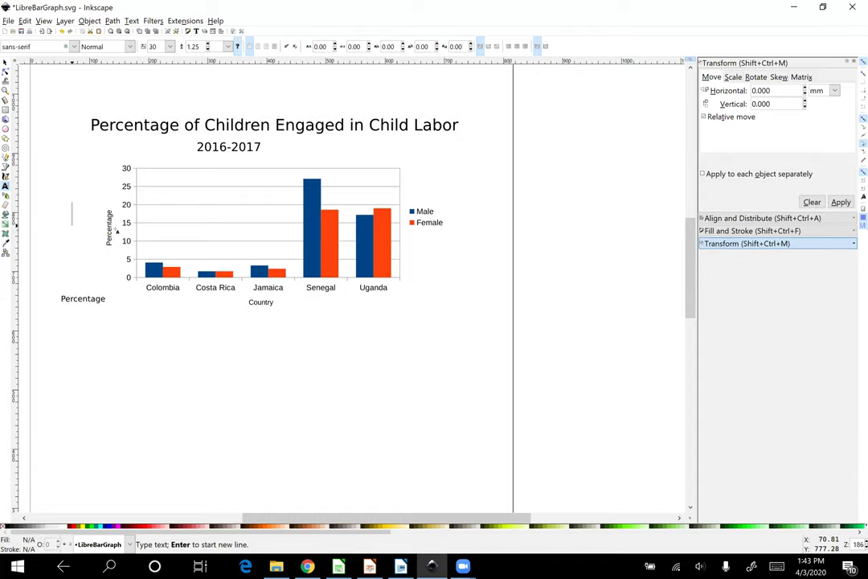
click(110, 231)
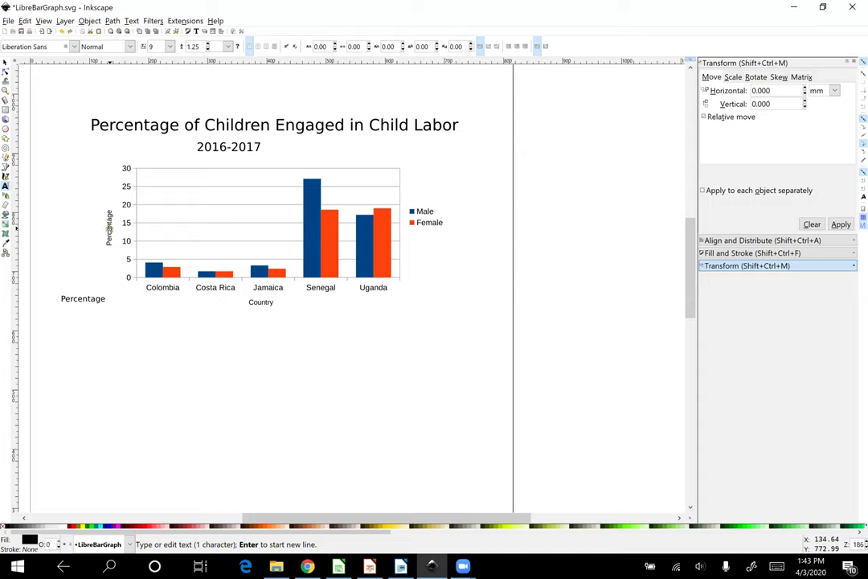
Step: Delete the first several letters of the rotated Percentage label
key(Delete)
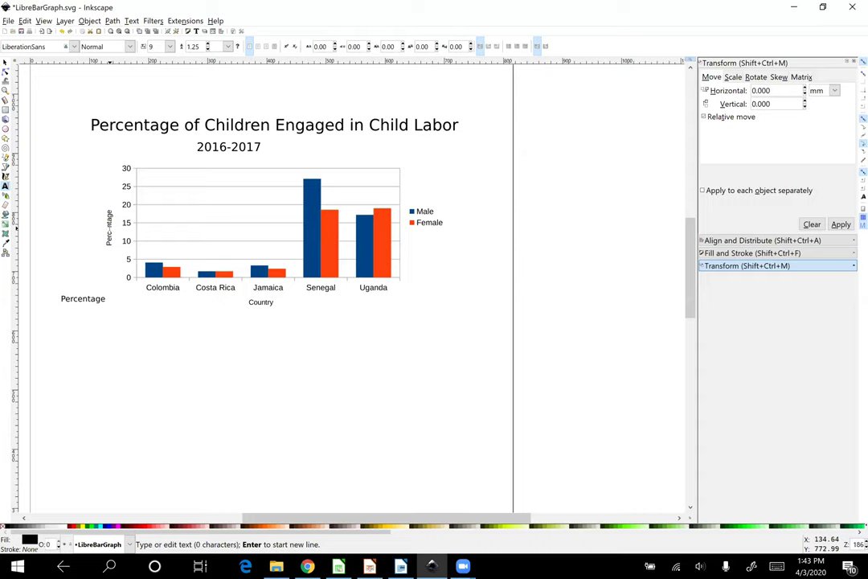
key(shift+Up)
key(Delete)
key(shift+Up)
key(Delete)
key(shift+Up)
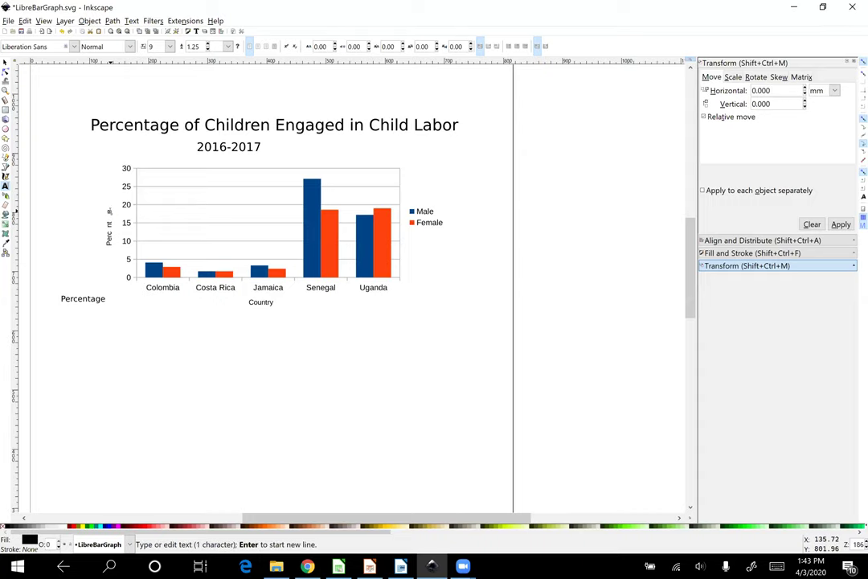
key(Delete)
key(Escape)
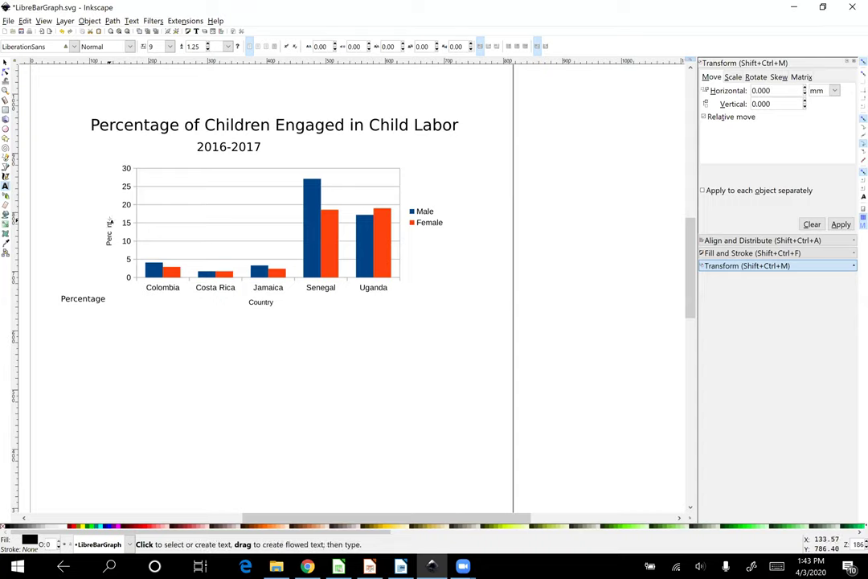
Step: Delete the remaining letters until the rotated Percentage label is completely gone
click(109, 227)
key(shift+Up)
key(Delete)
key(Escape)
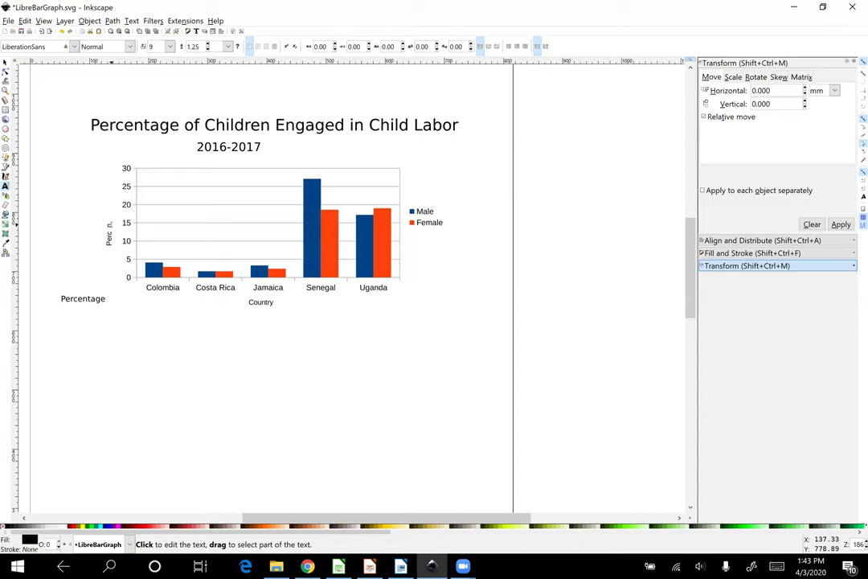
click(109, 226)
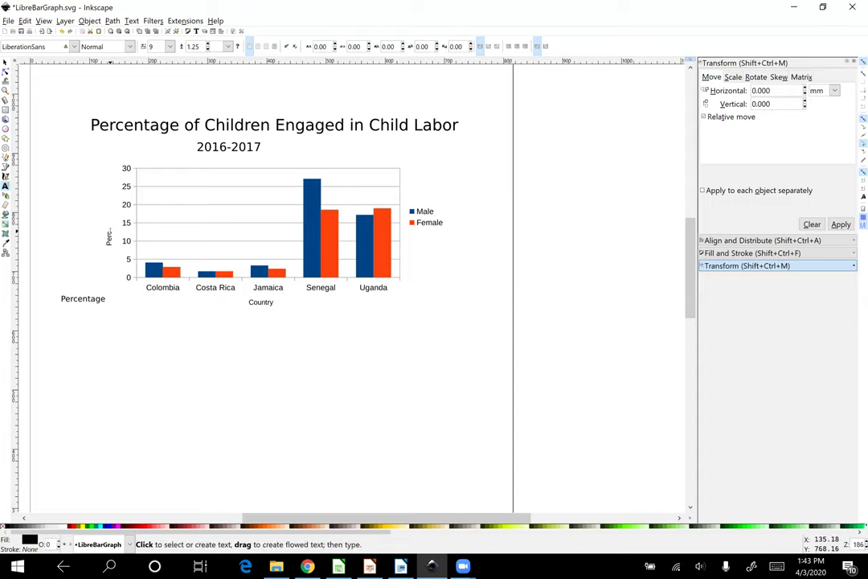
key(BackSpace)
key(Escape)
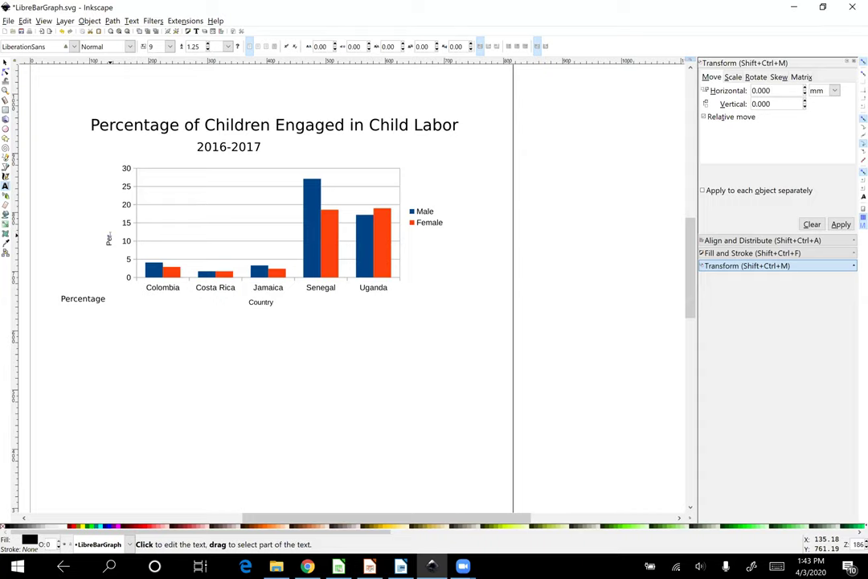
click(109, 235)
key(BackSpace)
key(Escape)
click(108, 240)
key(BackSpace)
key(Escape)
click(109, 242)
key(BackSpace)
key(Escape)
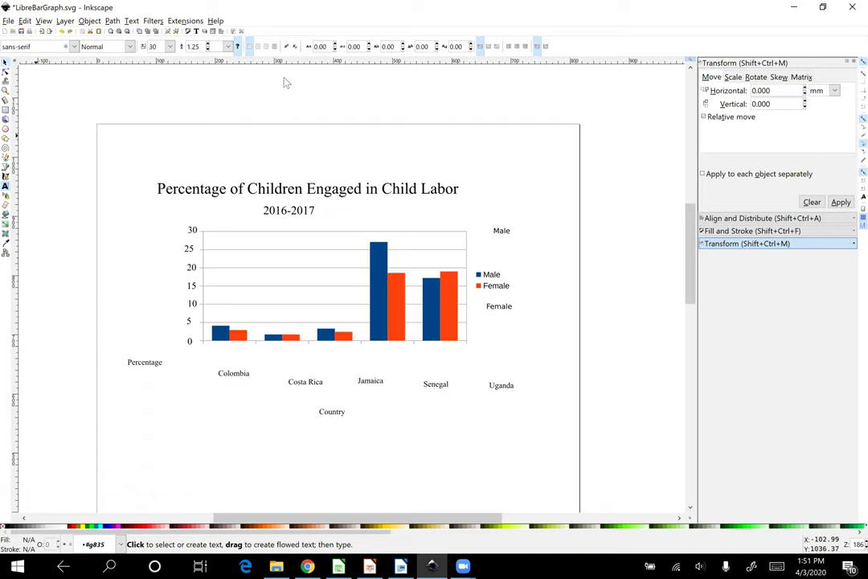
Step: Set the separate Female label to the Times font at 12 pt
key(F1)
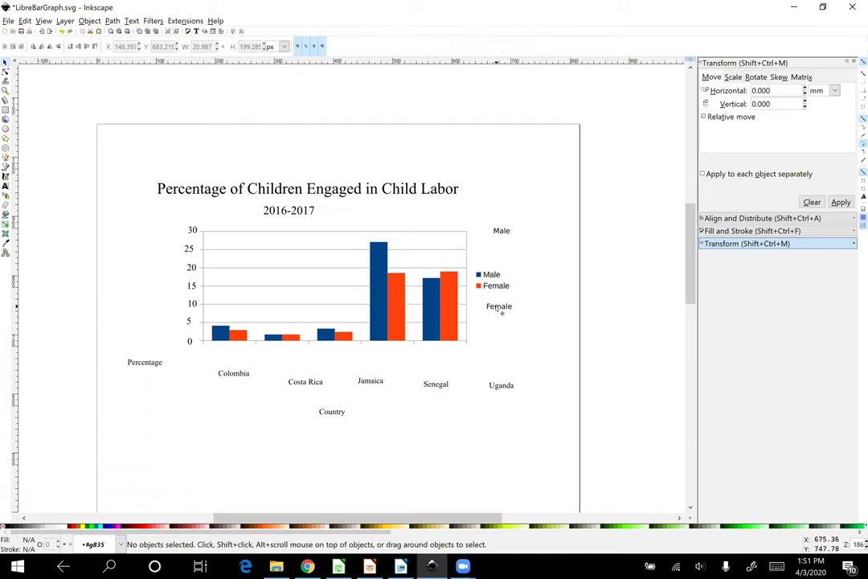
click(499, 310)
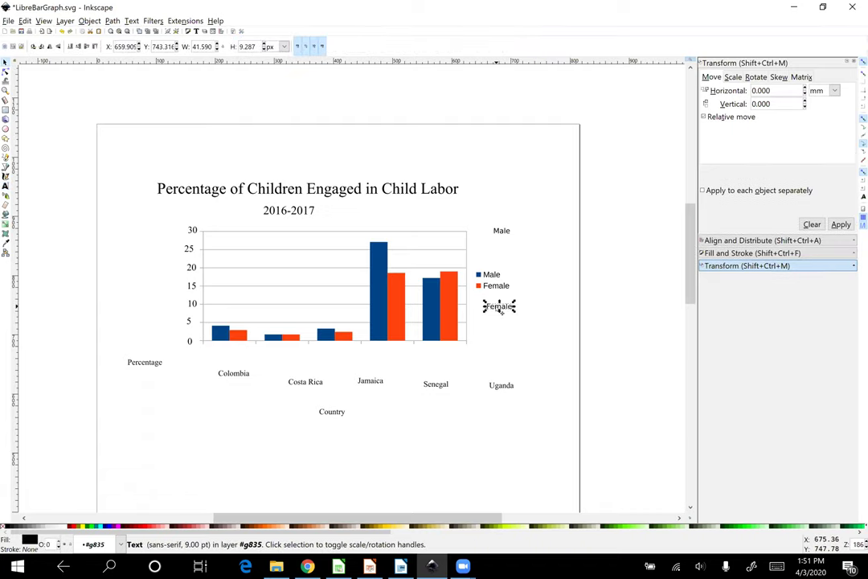
click(6, 190)
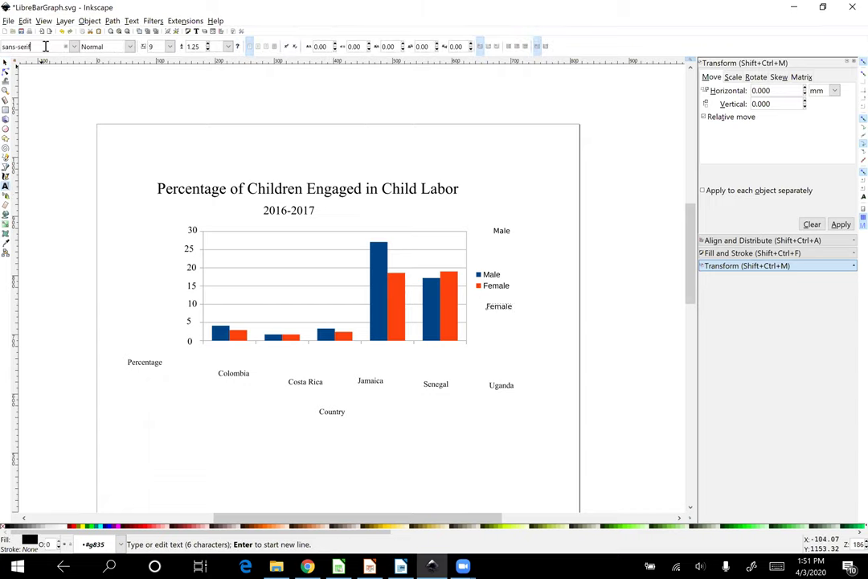
triple_click(46, 46)
text(times)
key(Return)
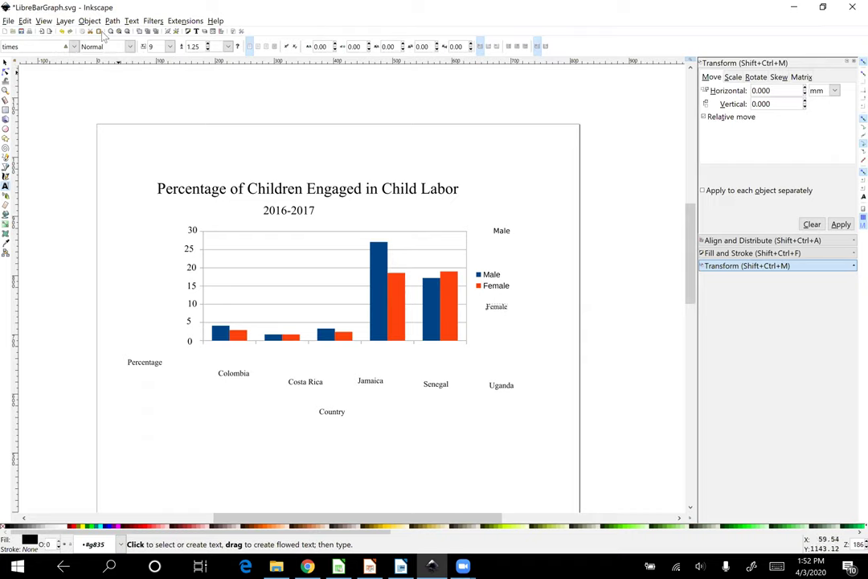
click(159, 45)
text(12)
key(Return)
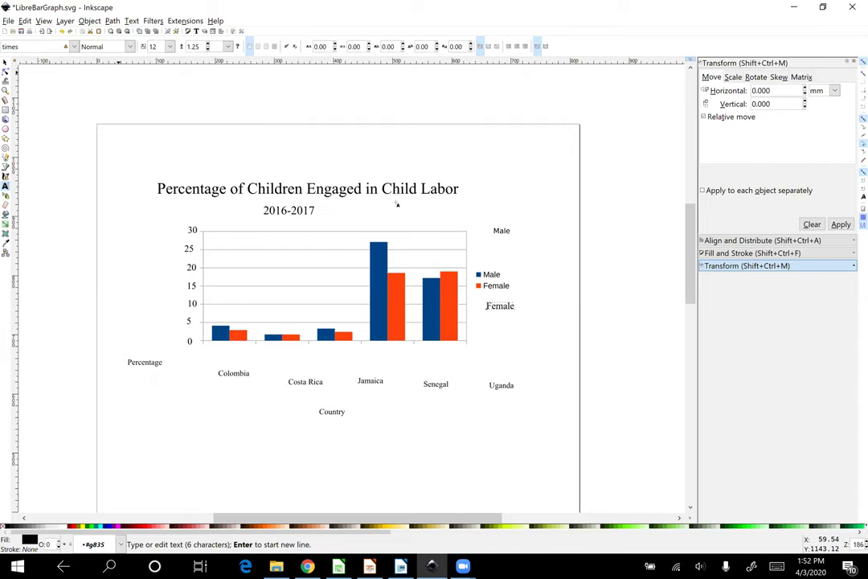
click(504, 224)
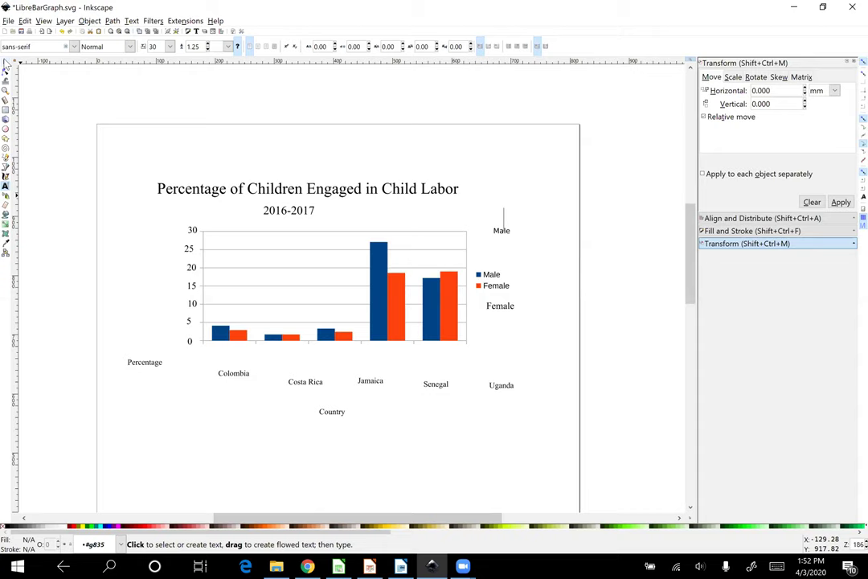
Step: Change the separate Male label's font family to Times
click(6, 63)
click(504, 232)
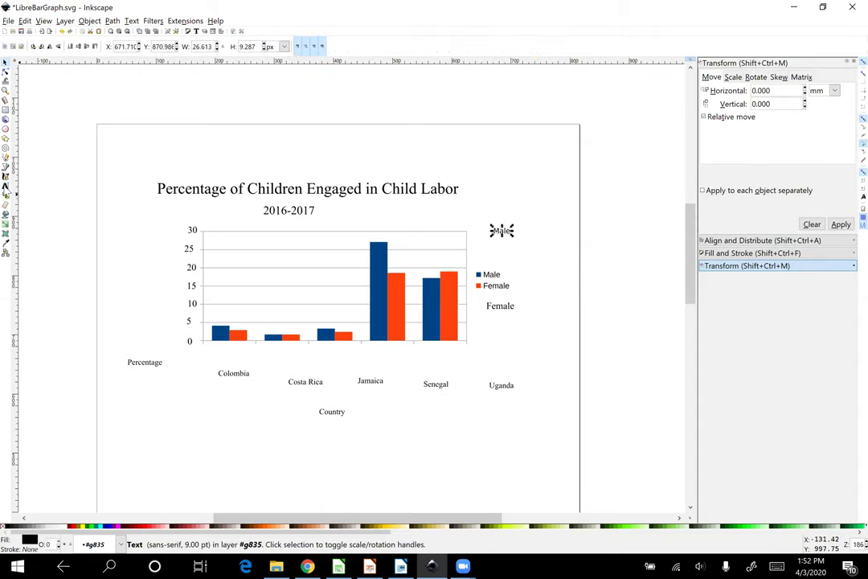
click(5, 186)
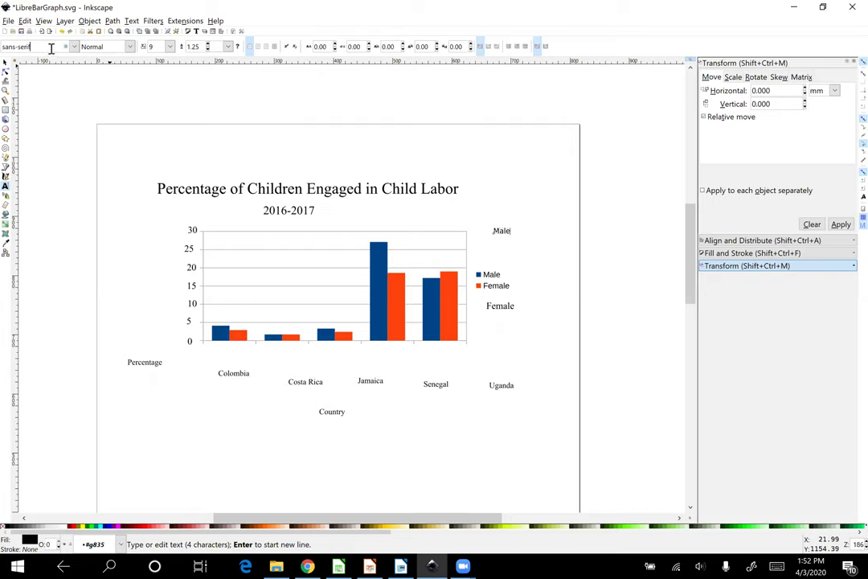
triple_click(51, 48)
text(times)
key(Return)
Step: Set the Male label's font size to 12 pt
click(151, 46)
text(12)
key(Return)
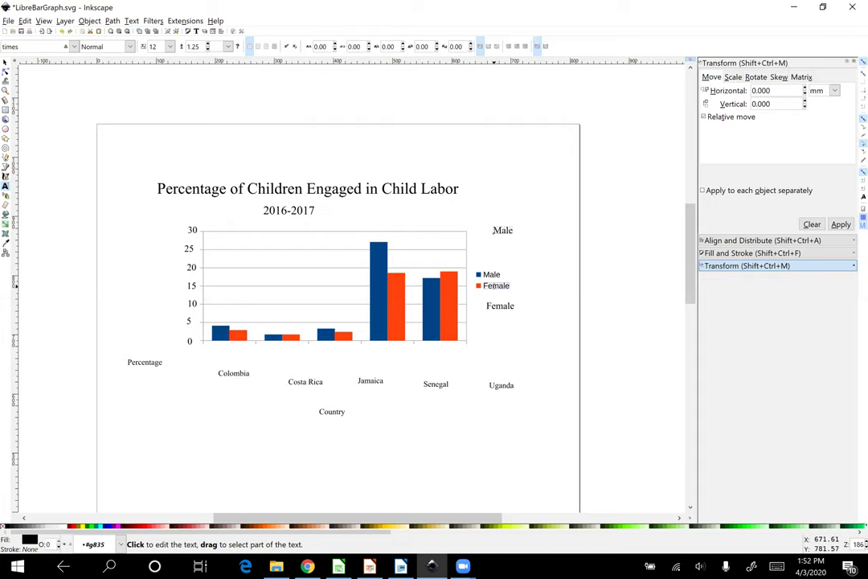
key(Escape)
Step: Delete the original small Female and Male legend texts beside the swatches
key(F1)
key(Tab)
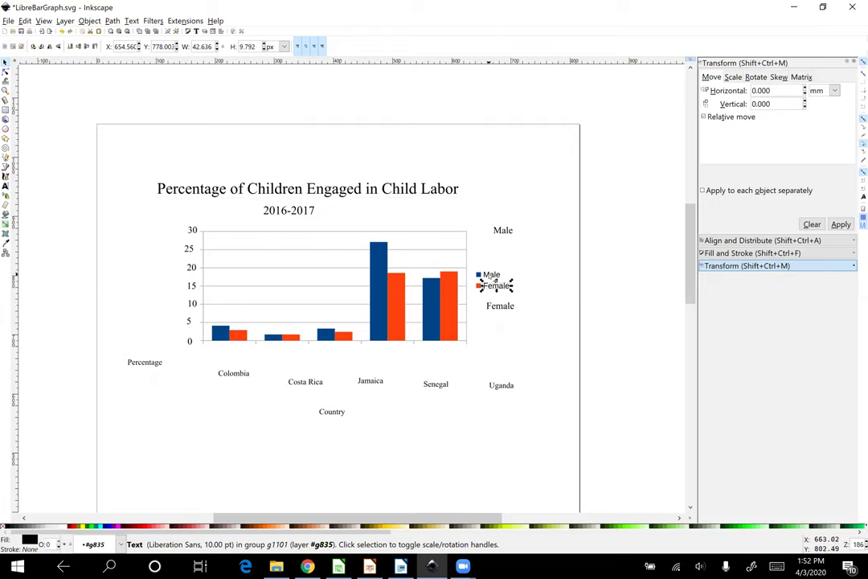
key(shift)
shift+click(492, 280)
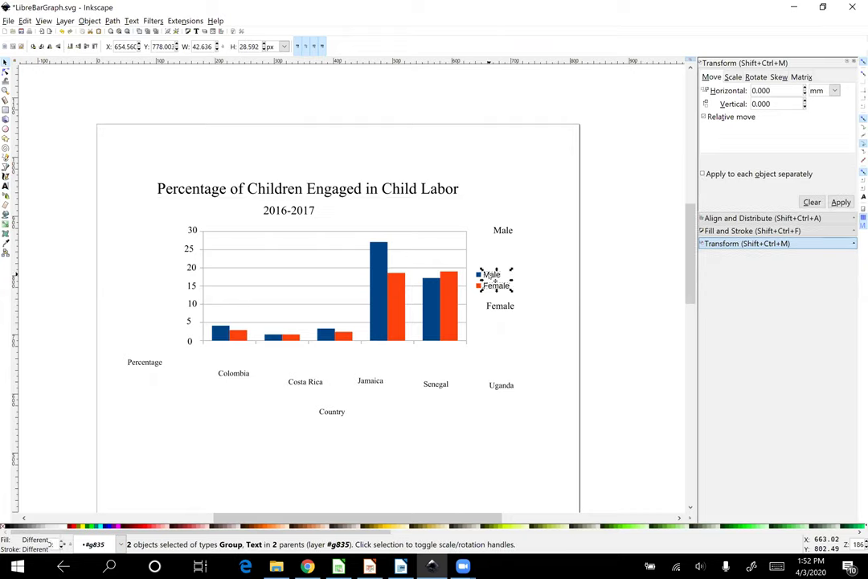
key(Delete)
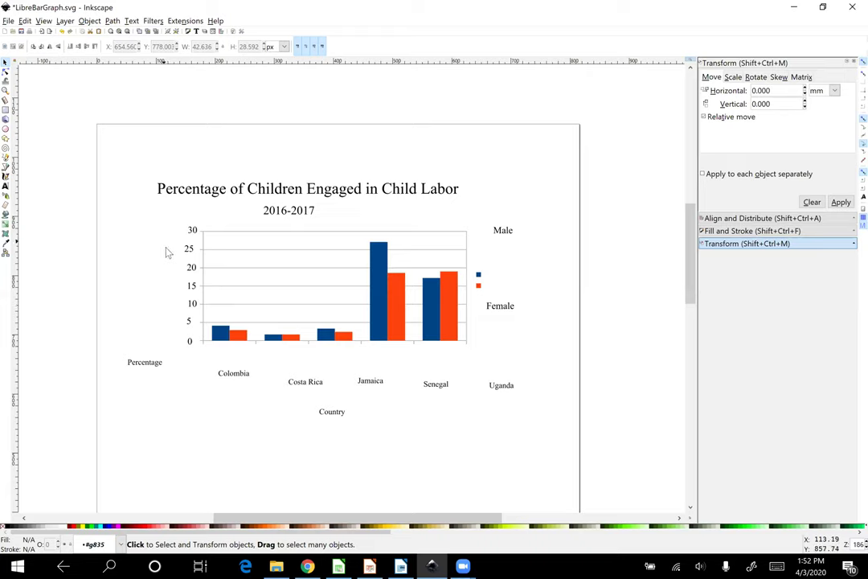
Step: Rotate the Percentage label 90° to vertical using the Transform dialog
click(145, 366)
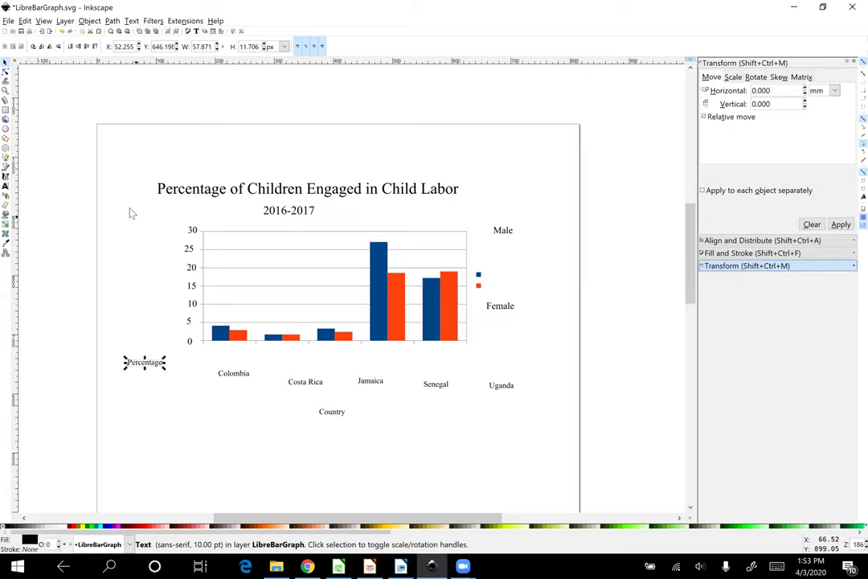
click(91, 21)
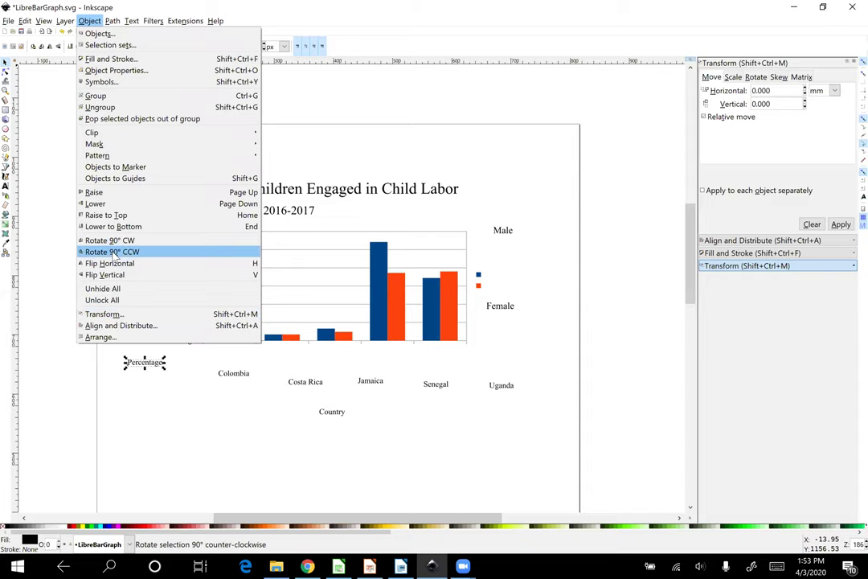
click(113, 315)
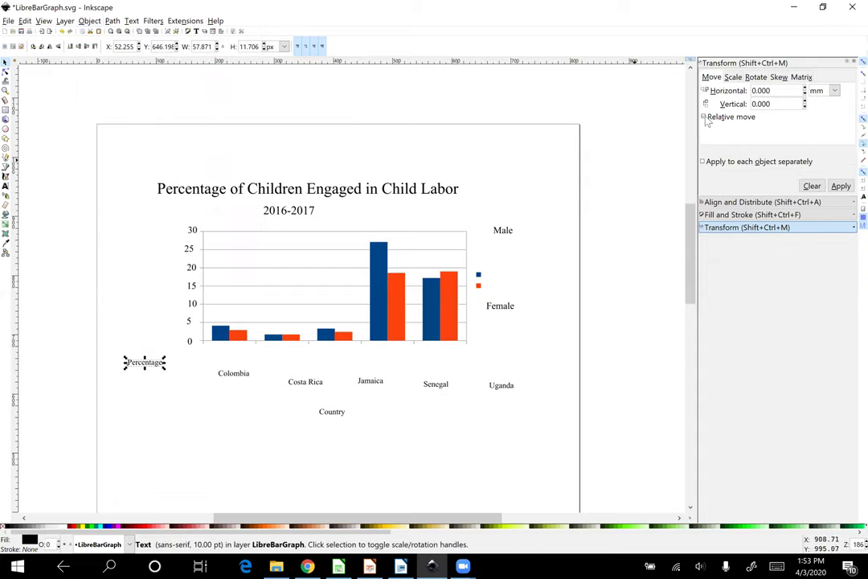
click(756, 78)
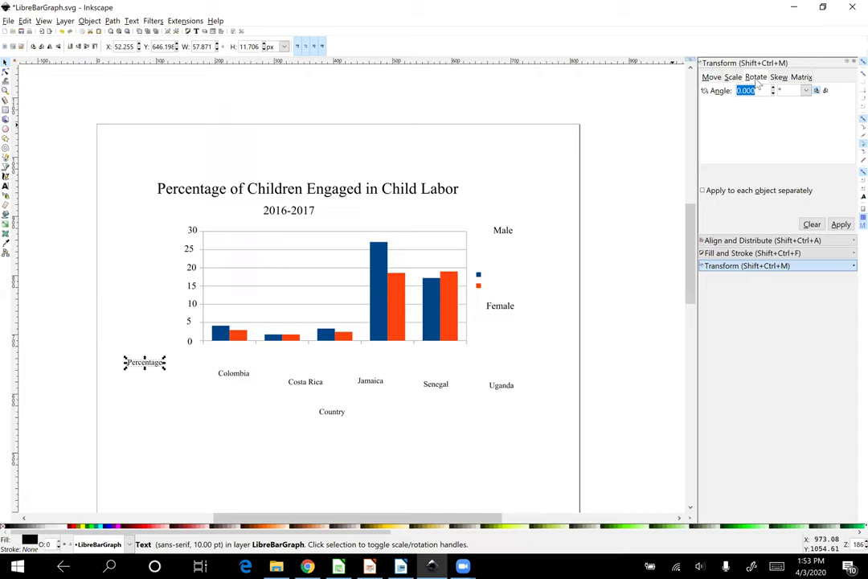
text(90)
click(842, 225)
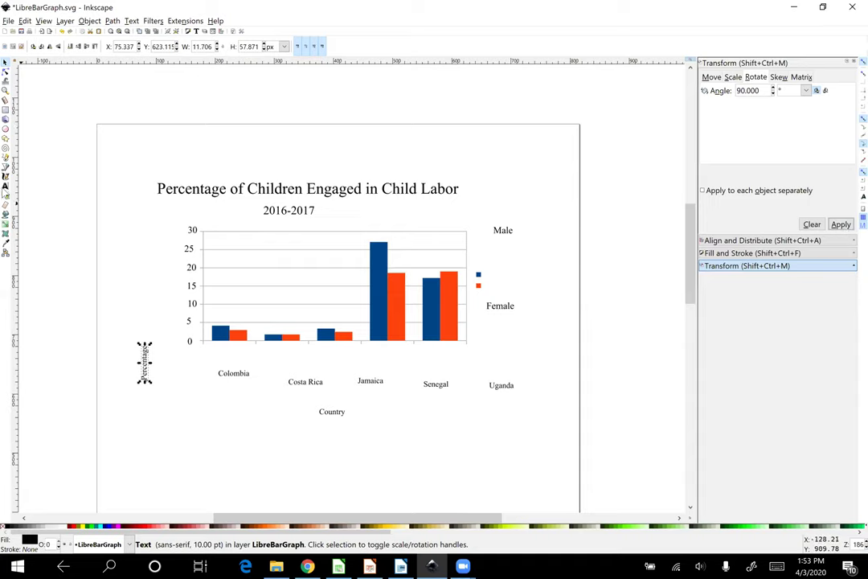
Step: Set Percentage to font size 15 and move it up beside the y-axis
click(6, 187)
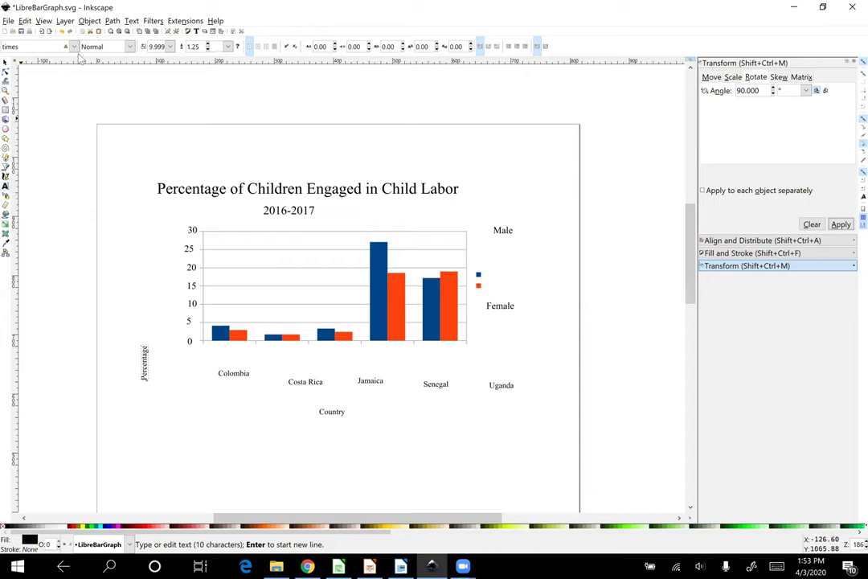
click(153, 46)
text(15)
key(Return)
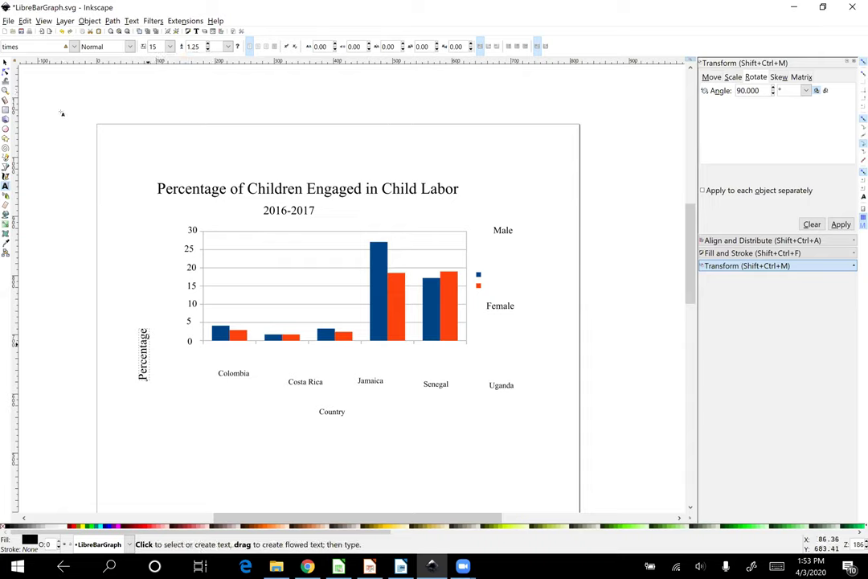
click(6, 62)
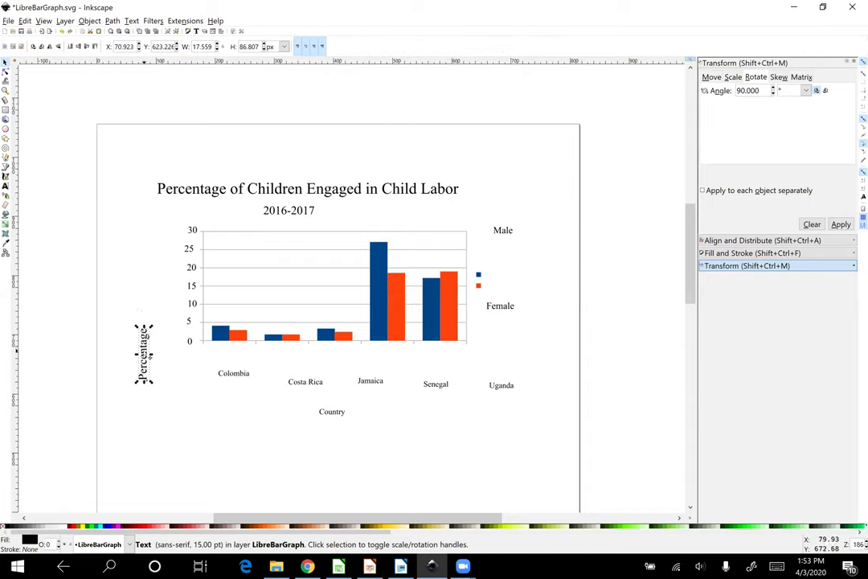
drag(150, 361, 159, 313)
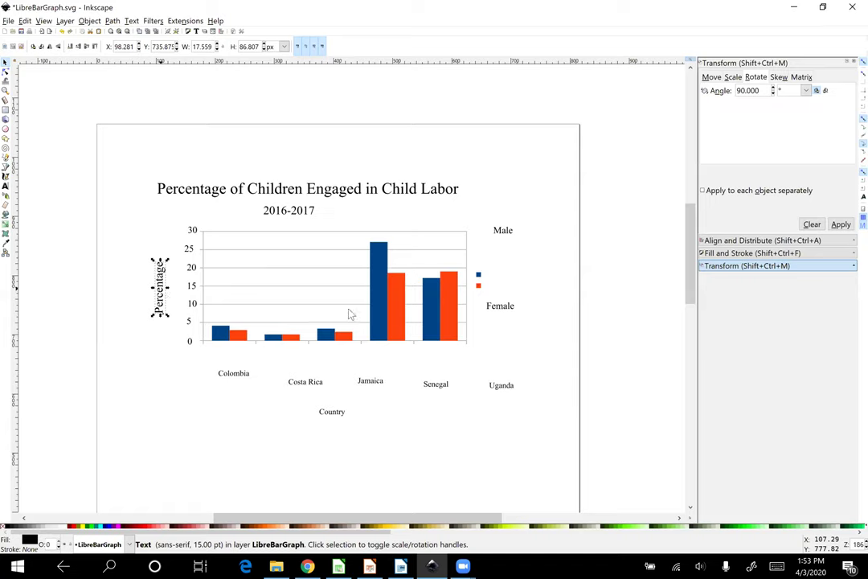
click(499, 313)
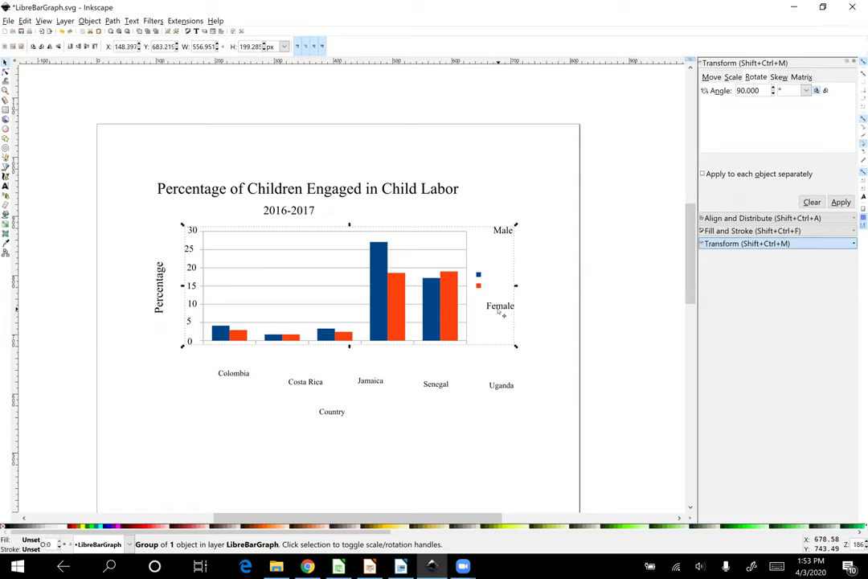
Step: Place the Female and Male legend labels beside their orange and blue swatches
click(539, 274)
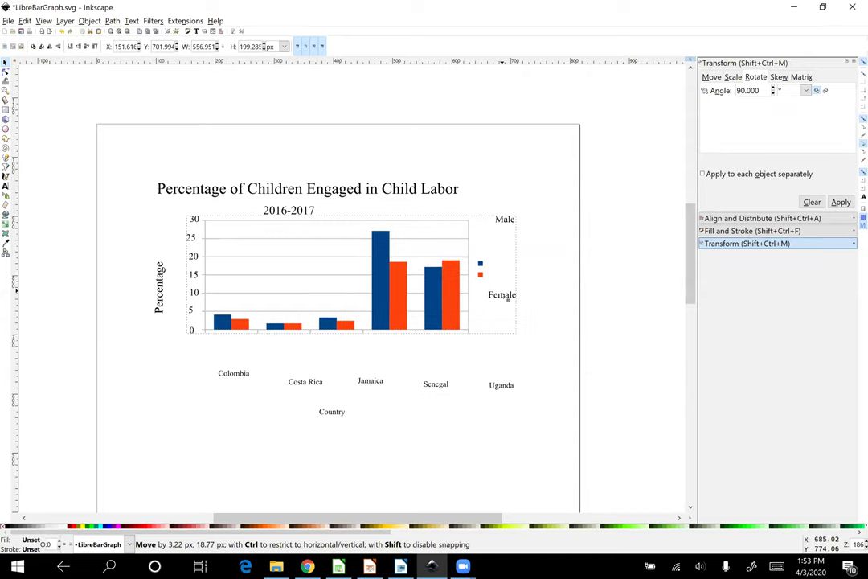
drag(507, 299, 503, 308)
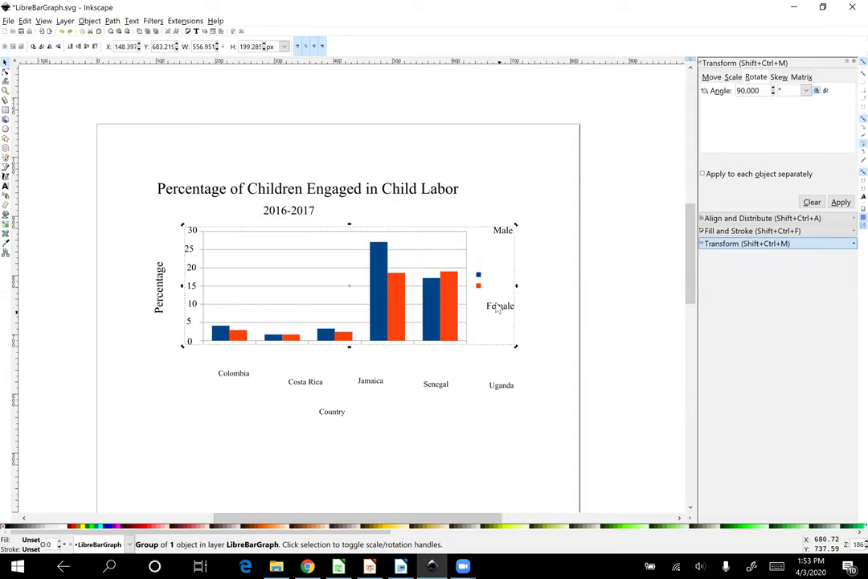
key(Escape)
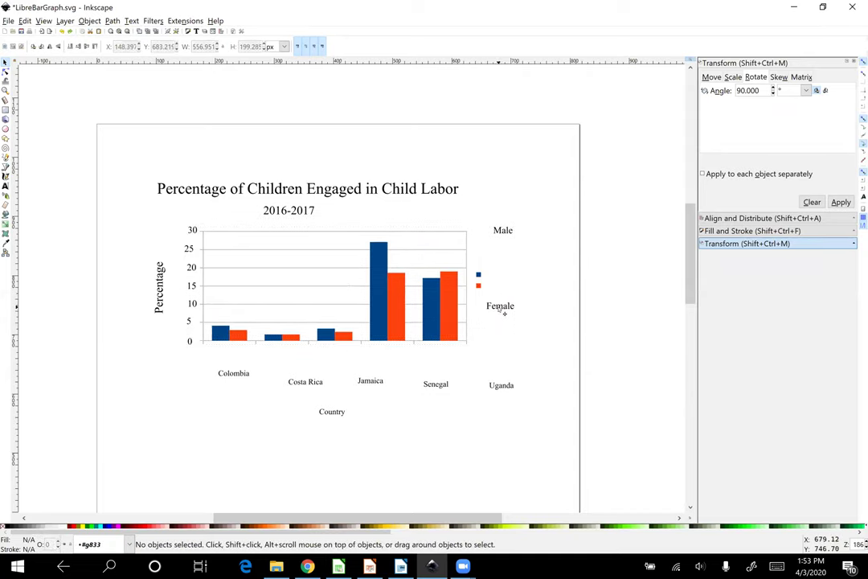
click(504, 312)
key(Escape)
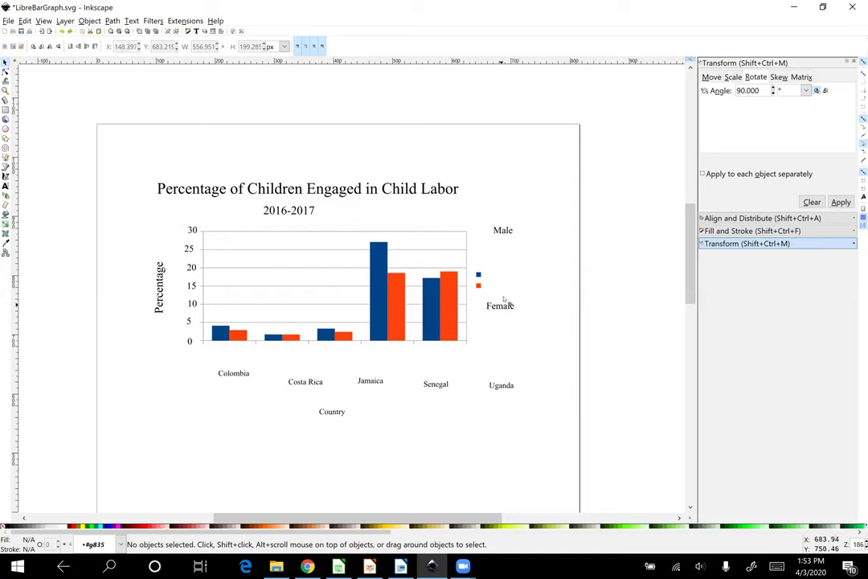
drag(504, 299, 507, 291)
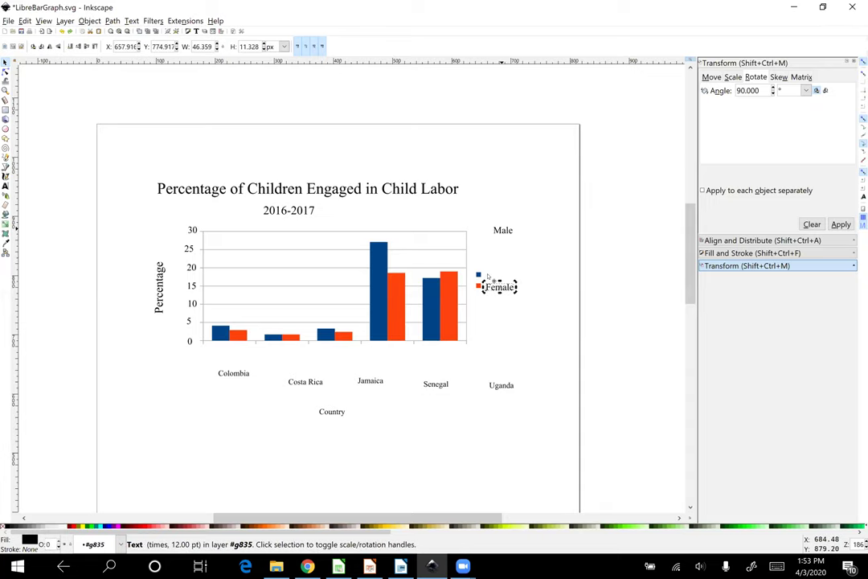
drag(503, 230, 500, 281)
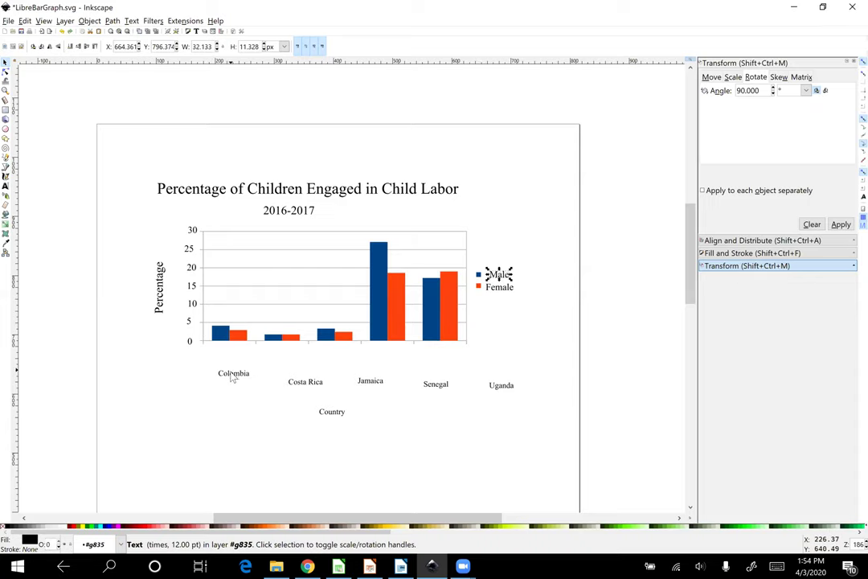
Step: Move Colombia, Costa Rica, Jamaica, Senegal, Uganda and the Country title up under the bars
drag(236, 378, 231, 359)
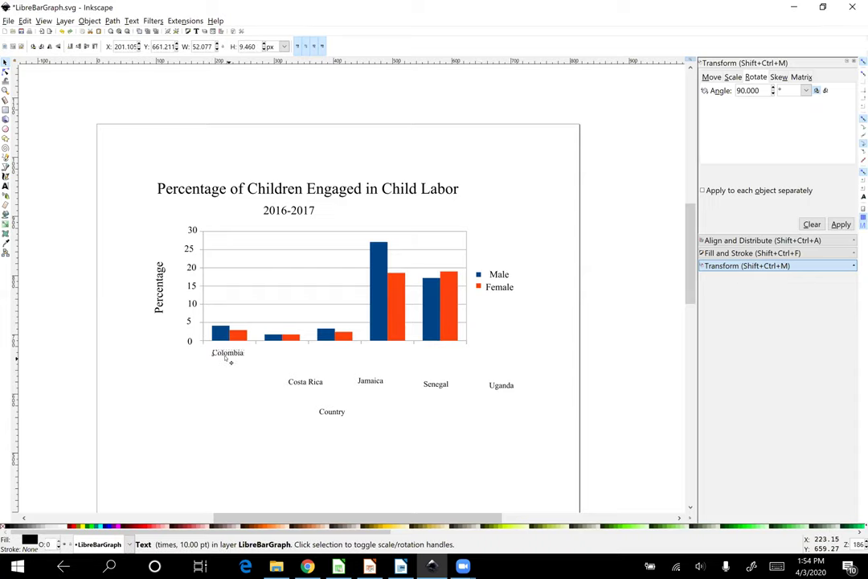
drag(308, 385, 283, 355)
drag(367, 383, 331, 361)
drag(438, 390, 394, 366)
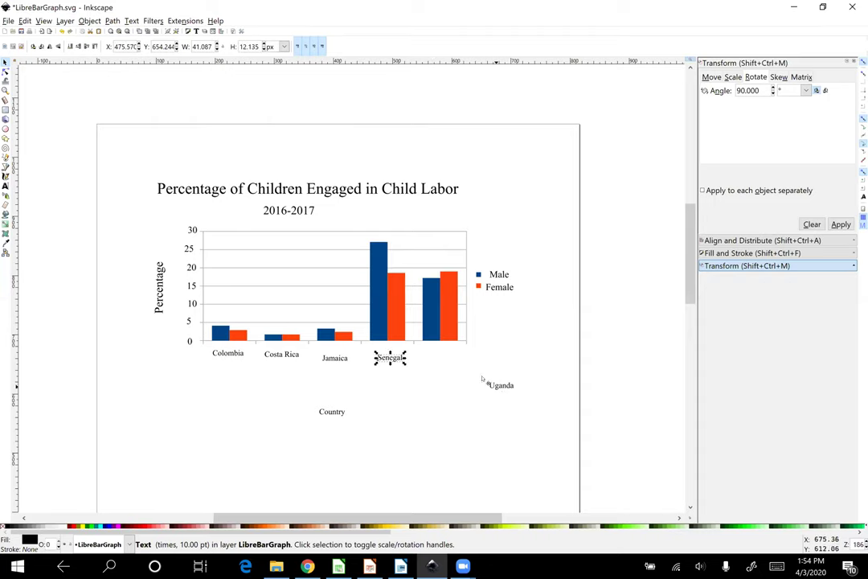
drag(488, 384, 438, 363)
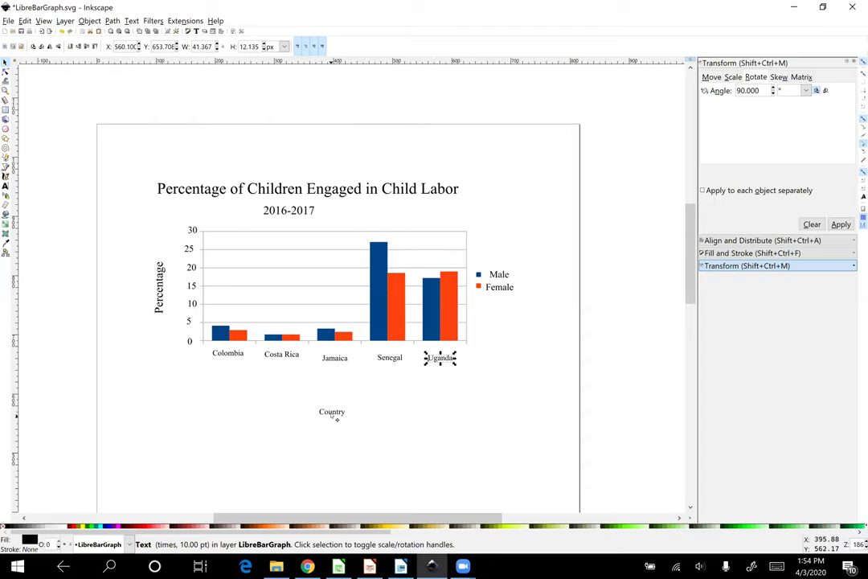
drag(331, 413, 327, 384)
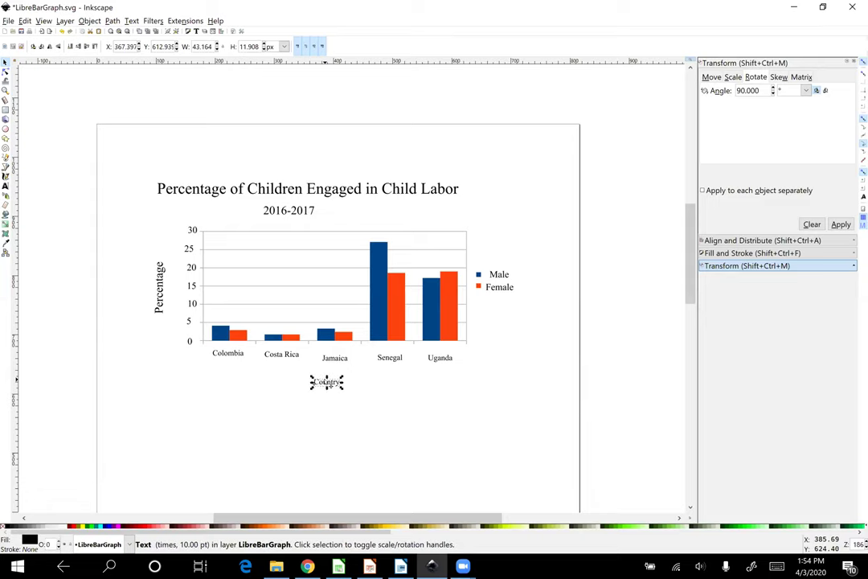
Step: Open Align and Distribute and nudge the Colombia and Costa Rica labels into position
click(743, 241)
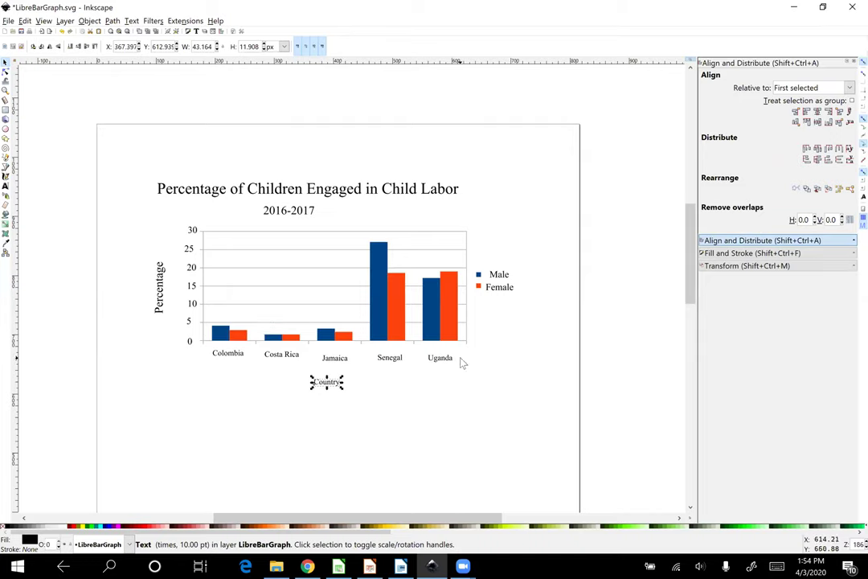
click(229, 354)
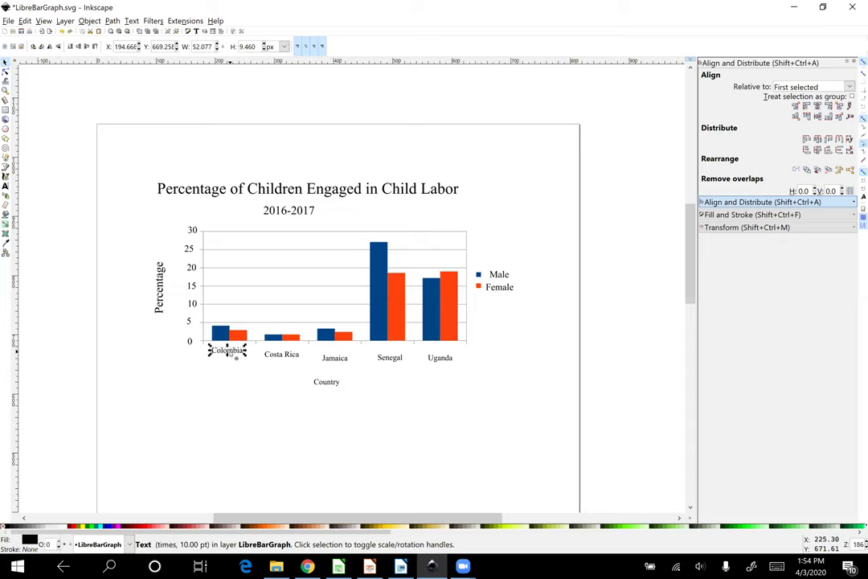
drag(236, 358, 236, 356)
drag(283, 359, 282, 352)
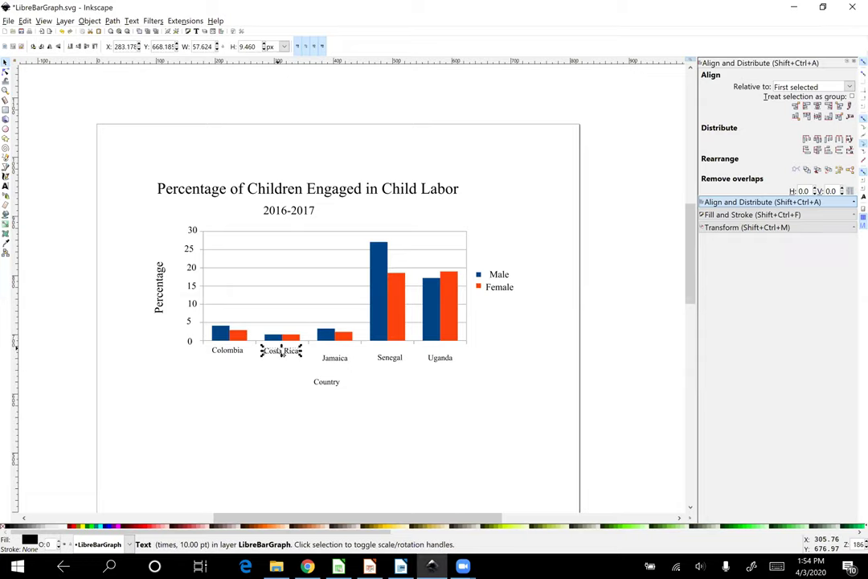
click(229, 351)
drag(231, 356, 237, 356)
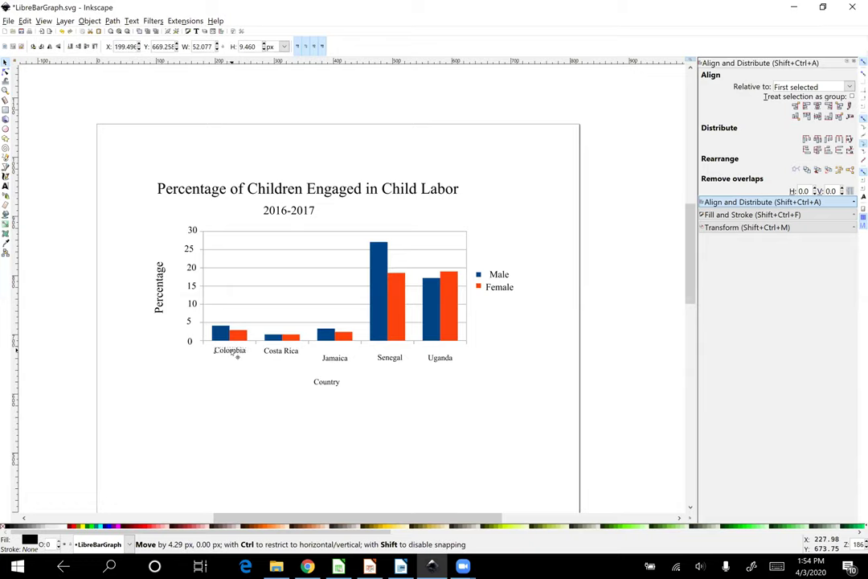
drag(235, 357, 235, 358)
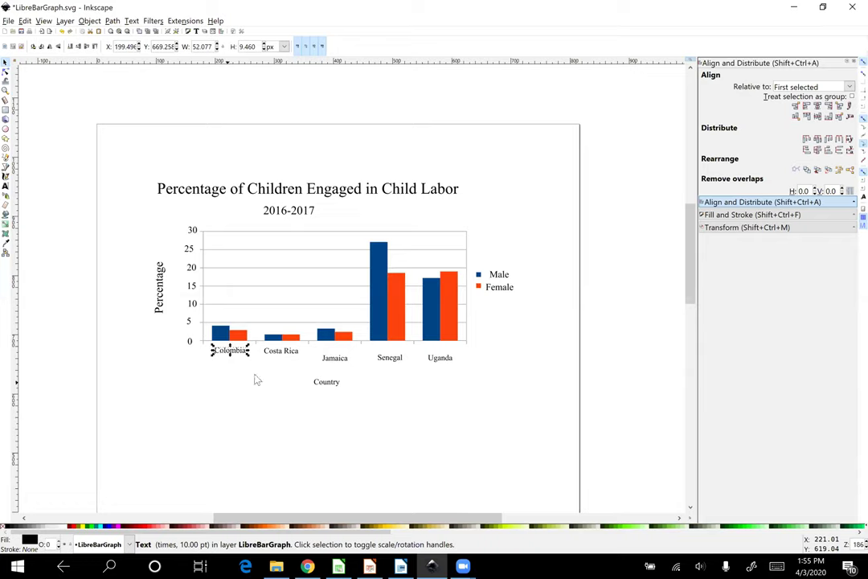
Step: Align the top edges of all five country labels
key(shift)
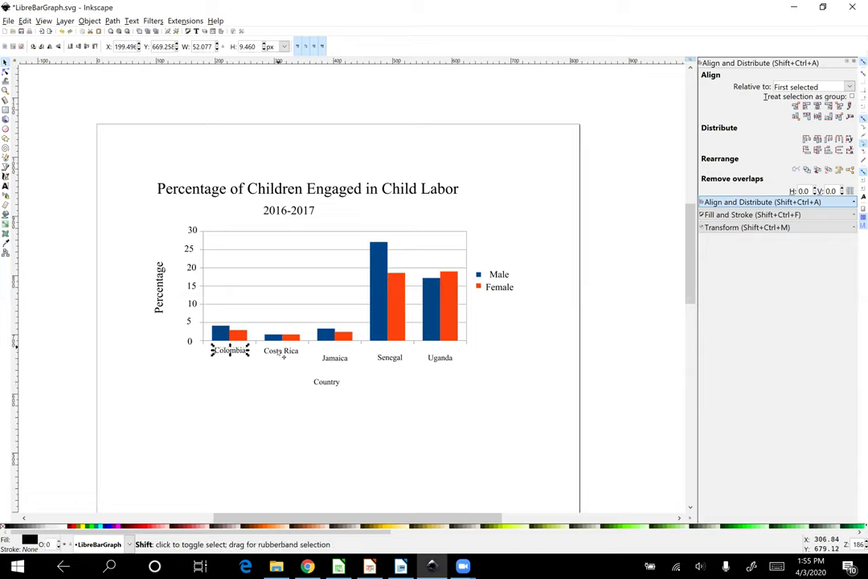
shift+click(279, 356)
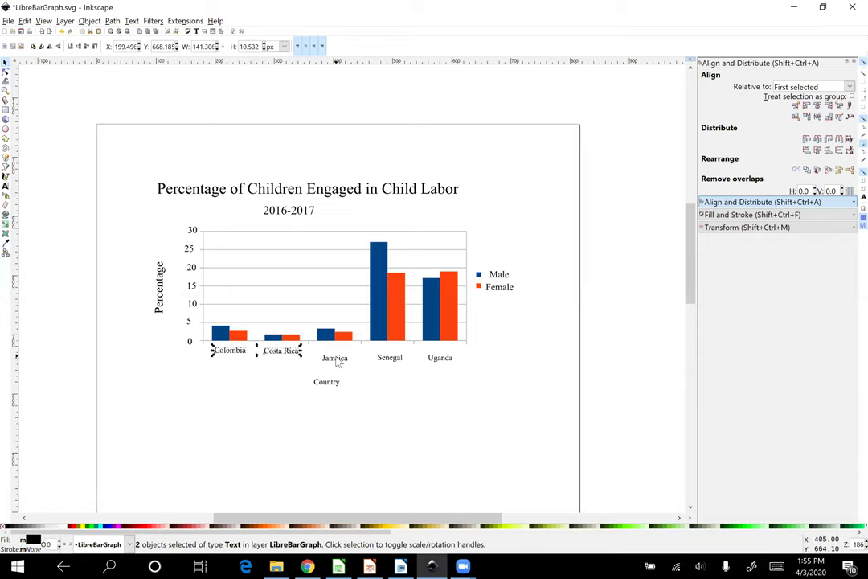
shift+click(338, 359)
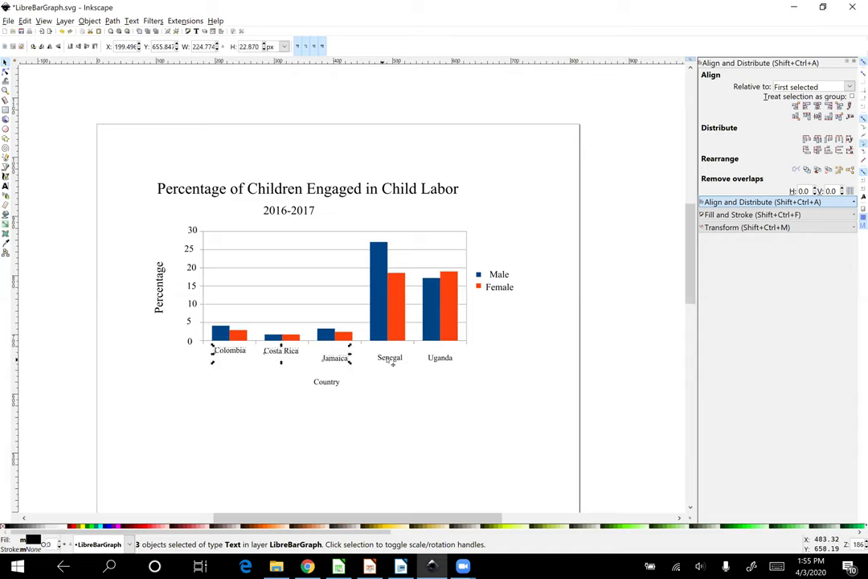
shift+click(394, 358)
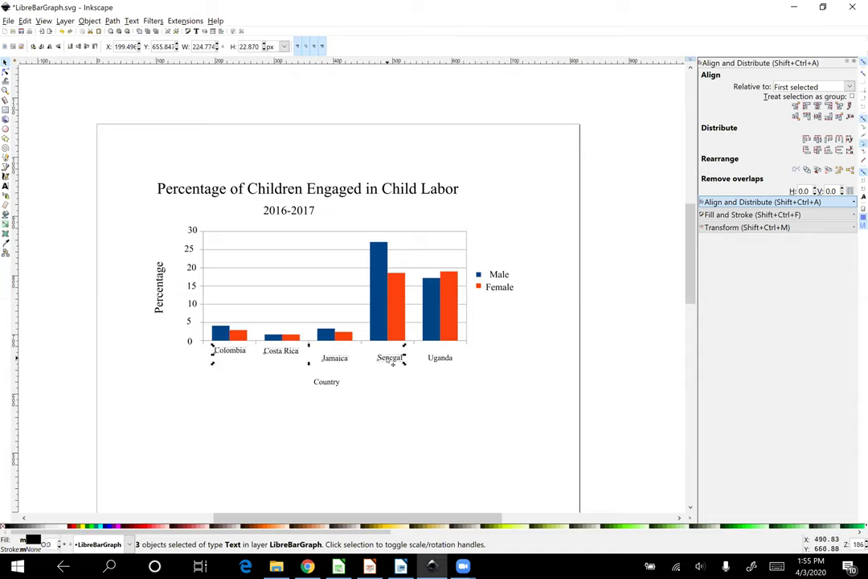
shift+click(443, 365)
click(807, 123)
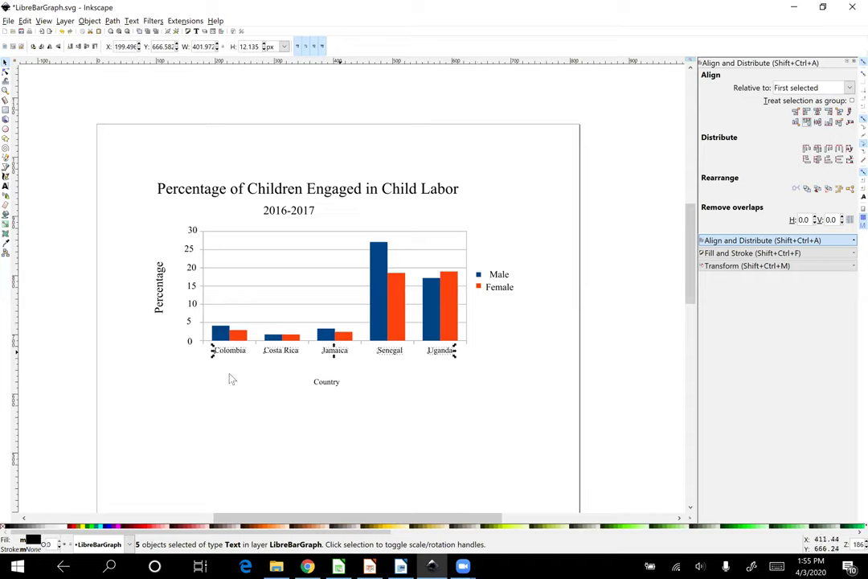
Step: Set the country labels' font size to 12 pt
click(5, 186)
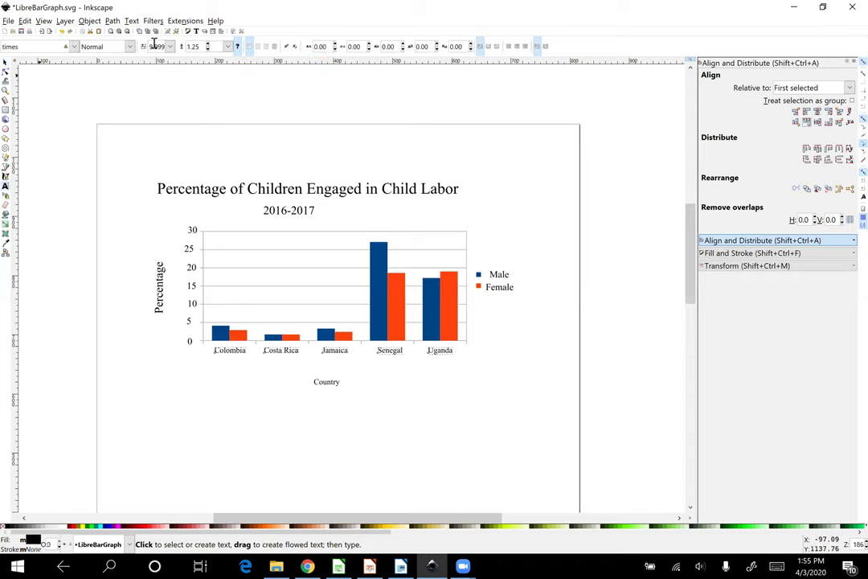
double_click(157, 46)
text(12)
key(Return)
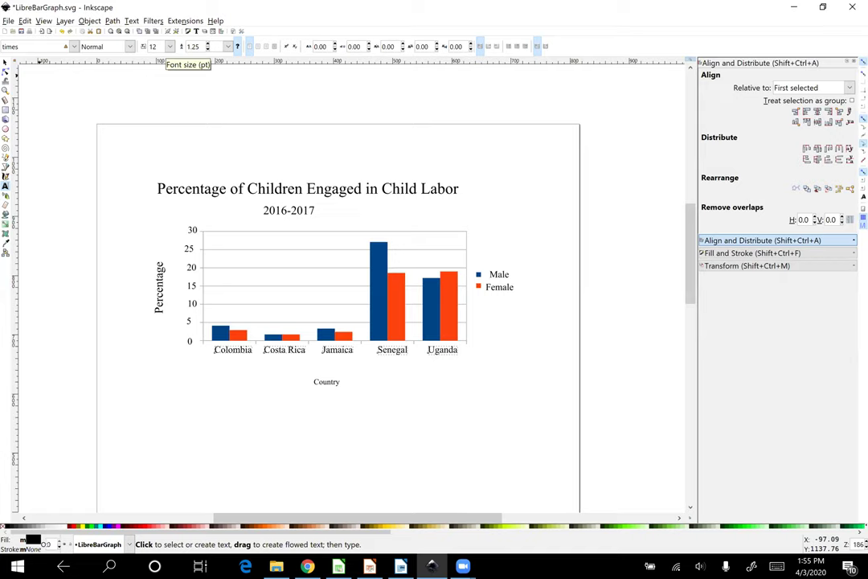
click(264, 210)
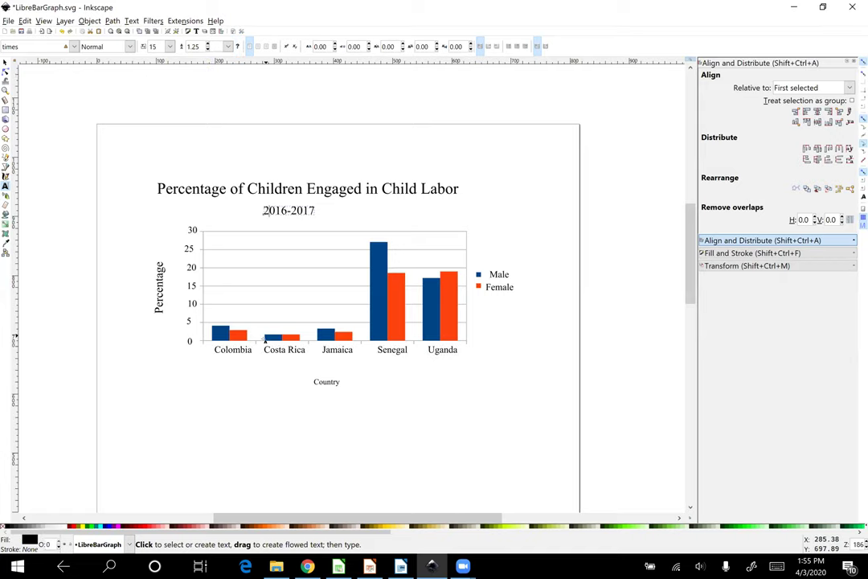
click(818, 151)
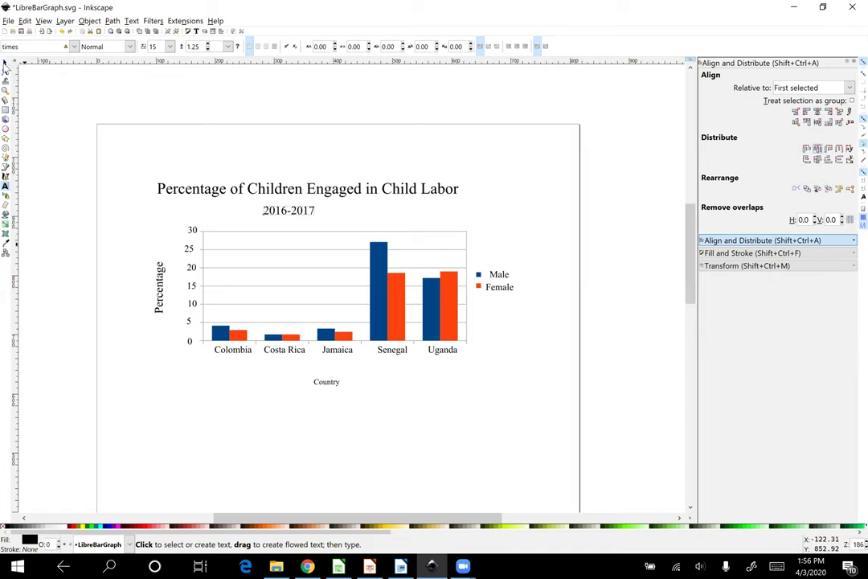
Step: Distribute the five country labels' centres evenly along the horizontal axis
click(6, 66)
click(238, 352)
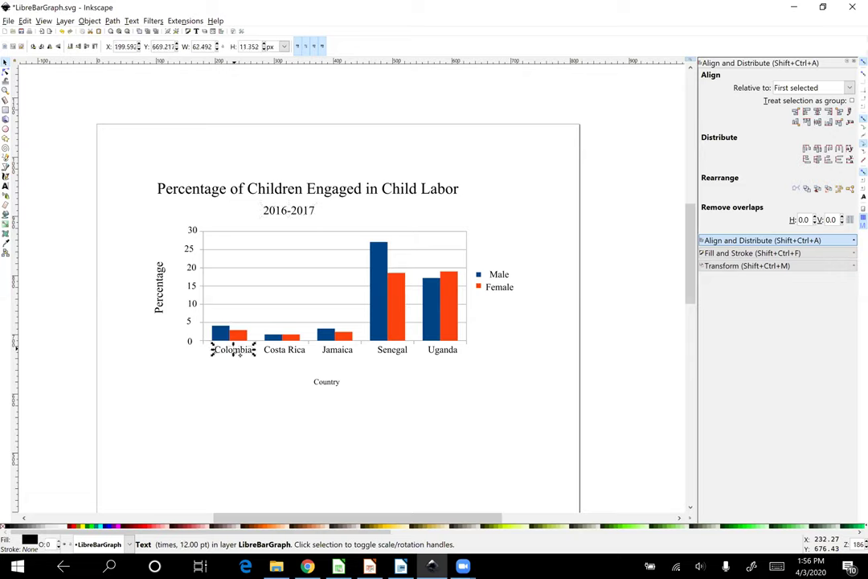
shift+click(284, 352)
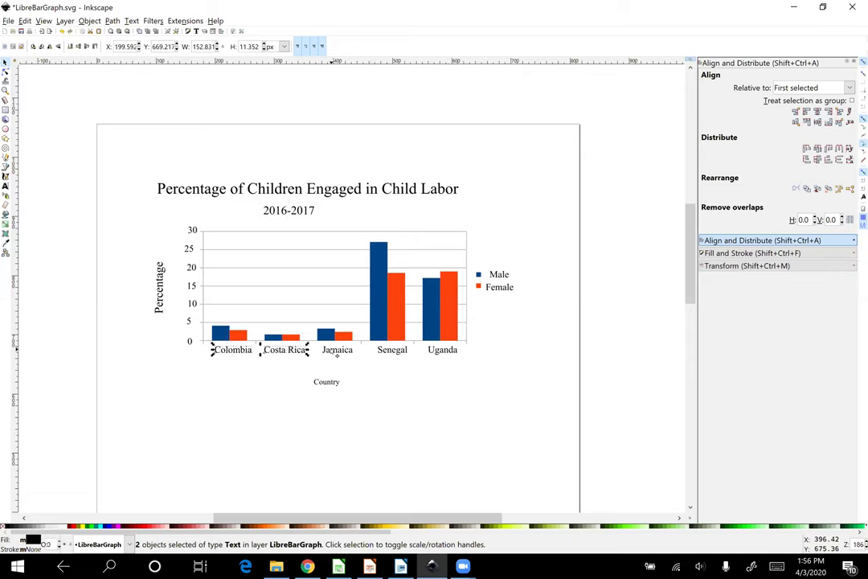
shift+click(337, 352)
shift+click(394, 352)
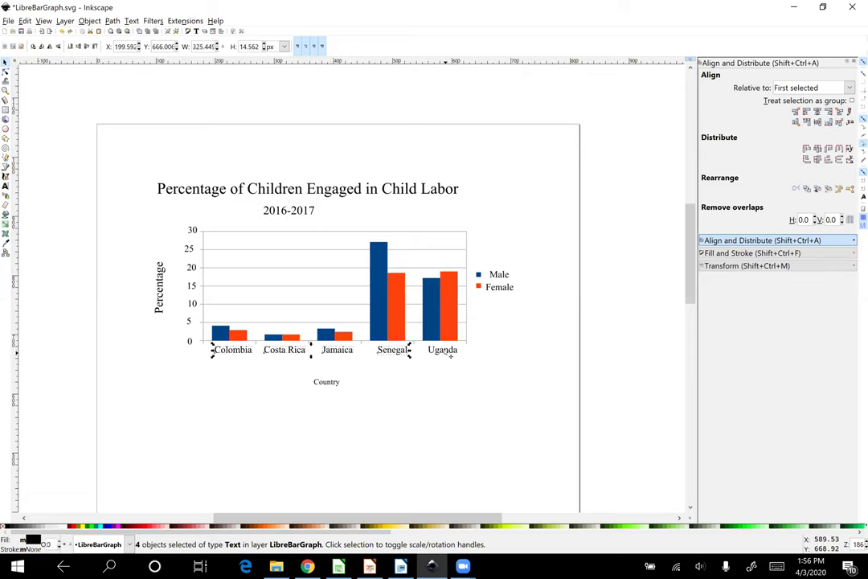
shift+click(447, 352)
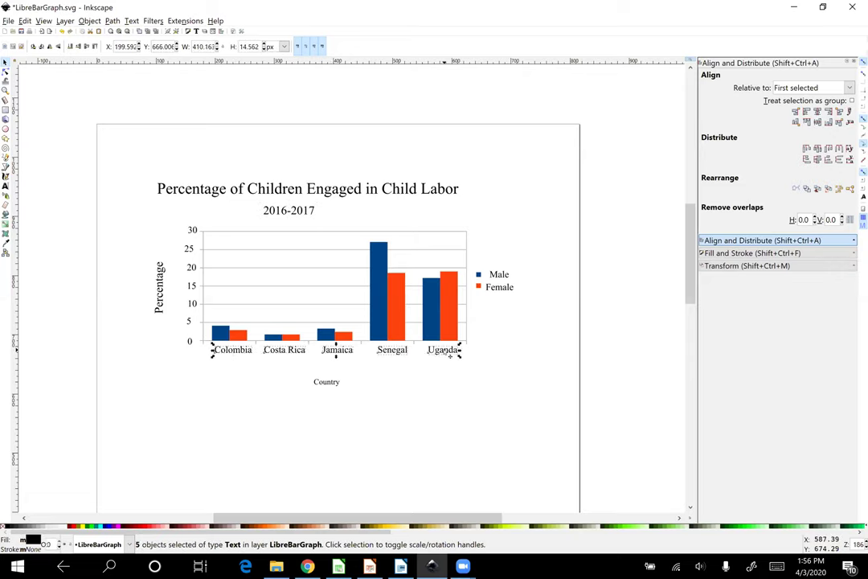
click(817, 150)
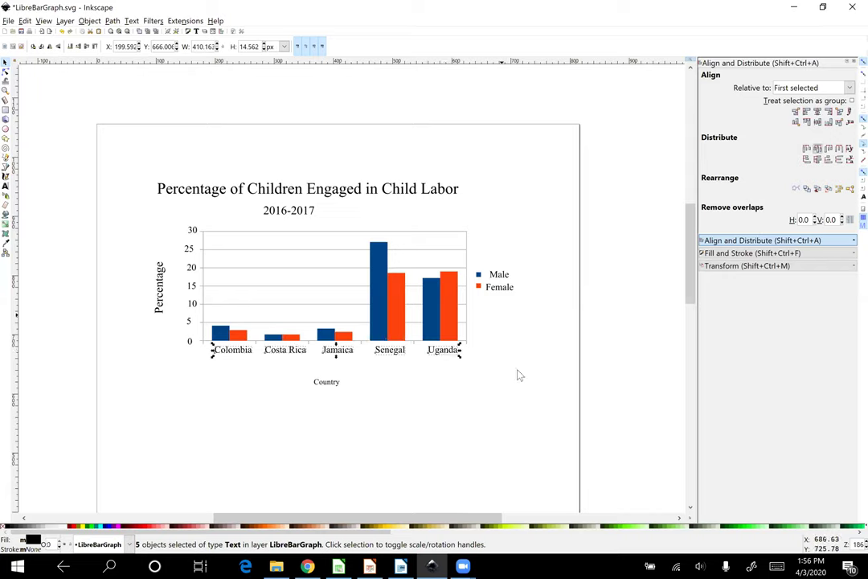
click(381, 419)
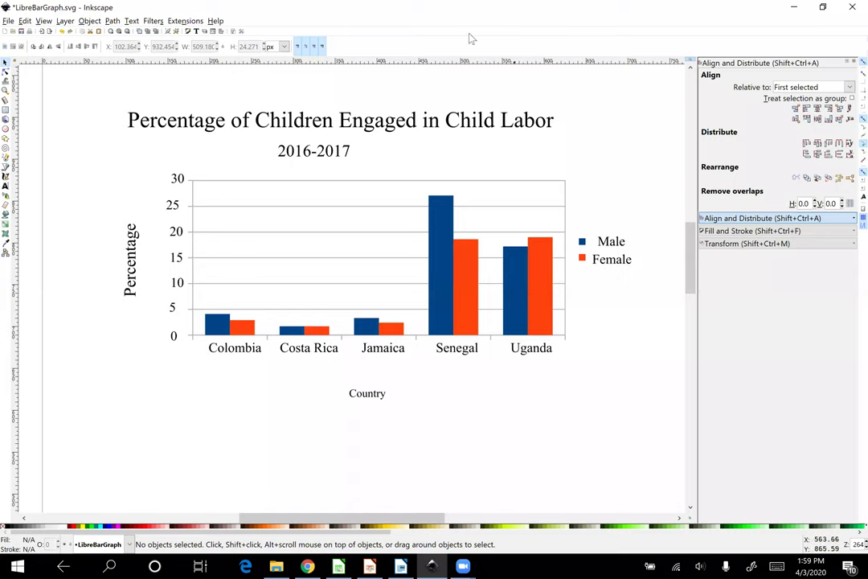
Step: Zoom in on the legend and nudge the Female and Male texts beside their swatches
click(615, 262)
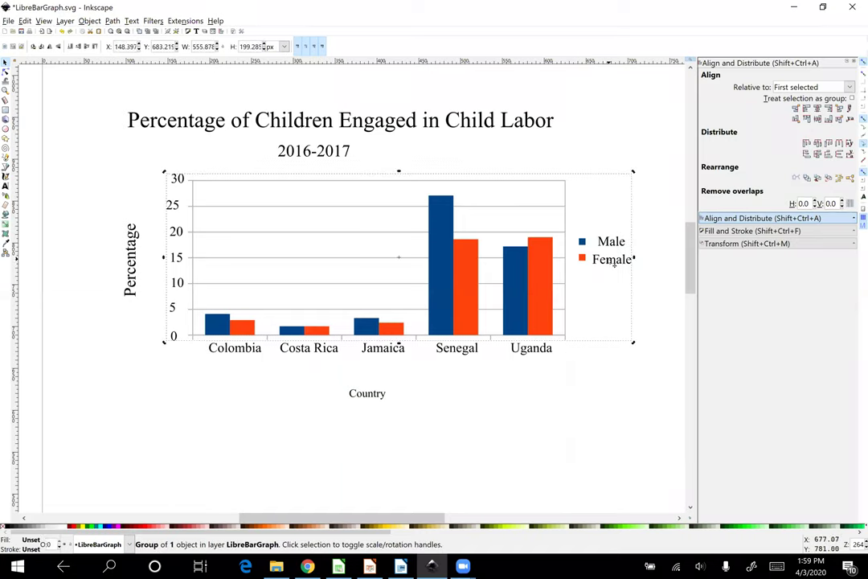
key(Escape)
scroll(609, 278, up, 2)
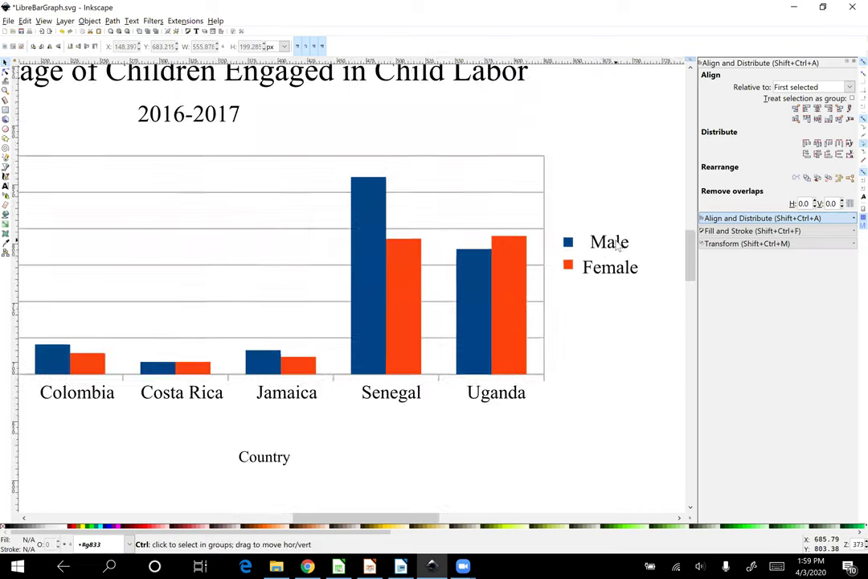
double_click(608, 279)
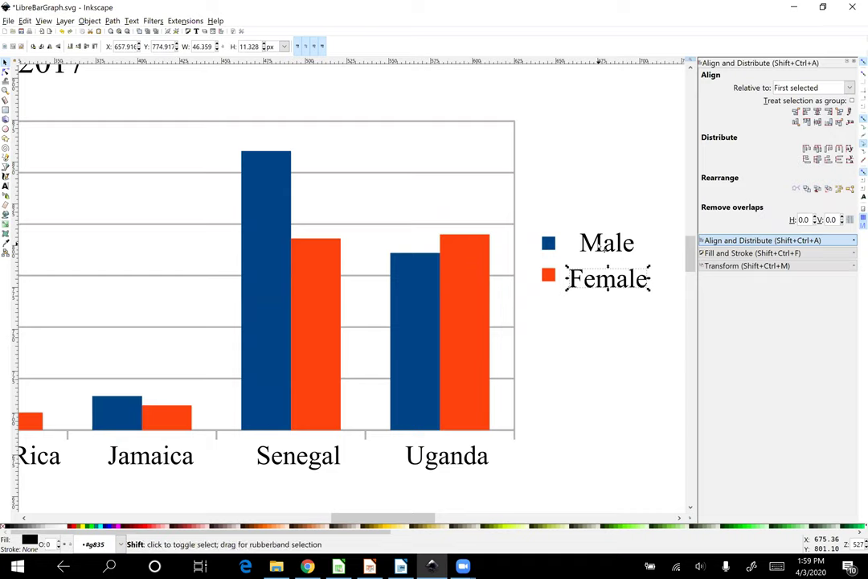
shift+click(603, 245)
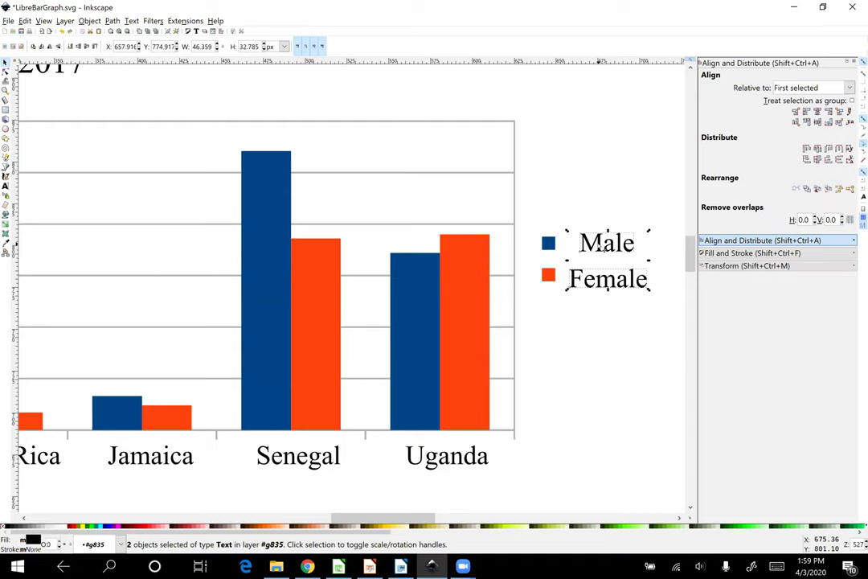
click(582, 327)
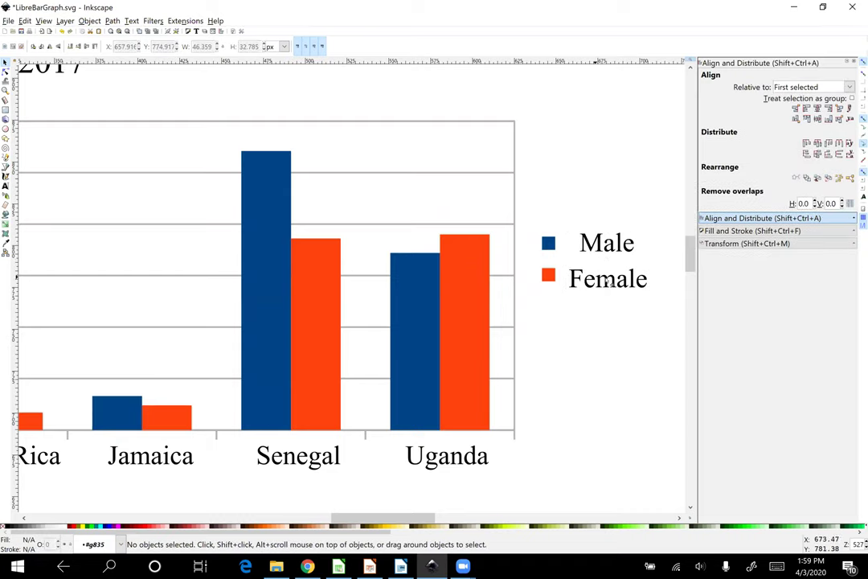
click(609, 281)
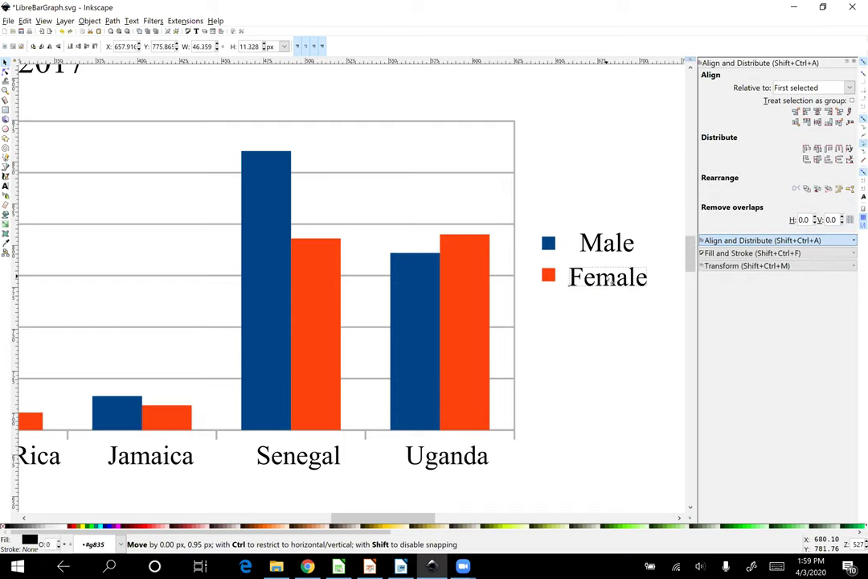
drag(612, 280, 612, 278)
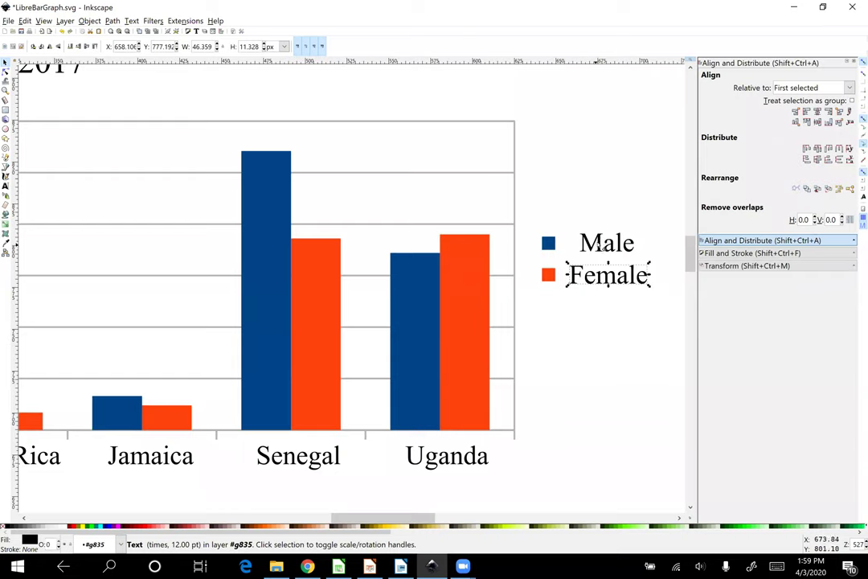
drag(601, 247, 592, 250)
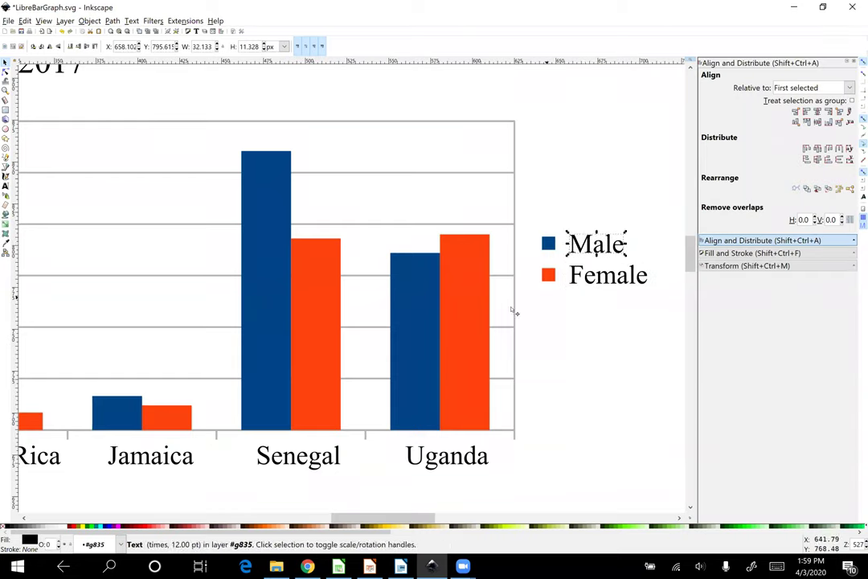
Step: Line up the Female legend label's left edge with the Male label
shift+click(607, 276)
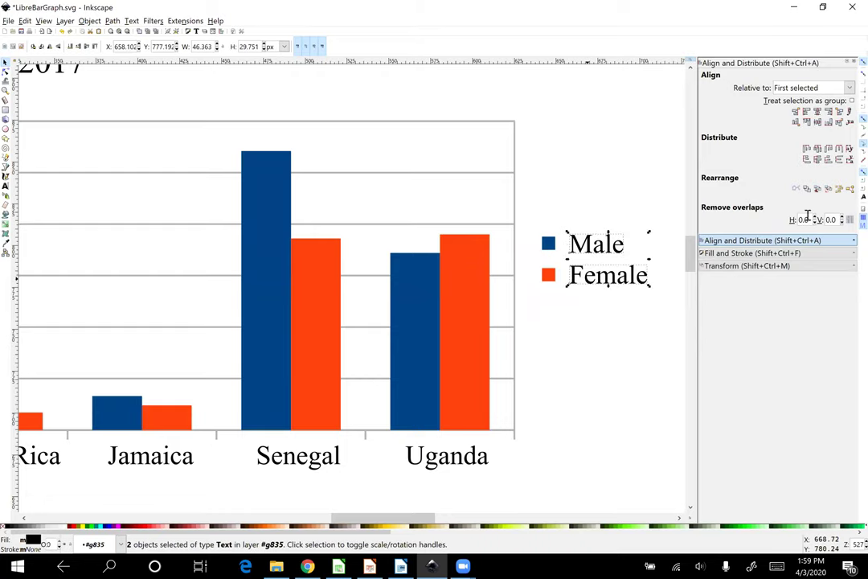
click(818, 112)
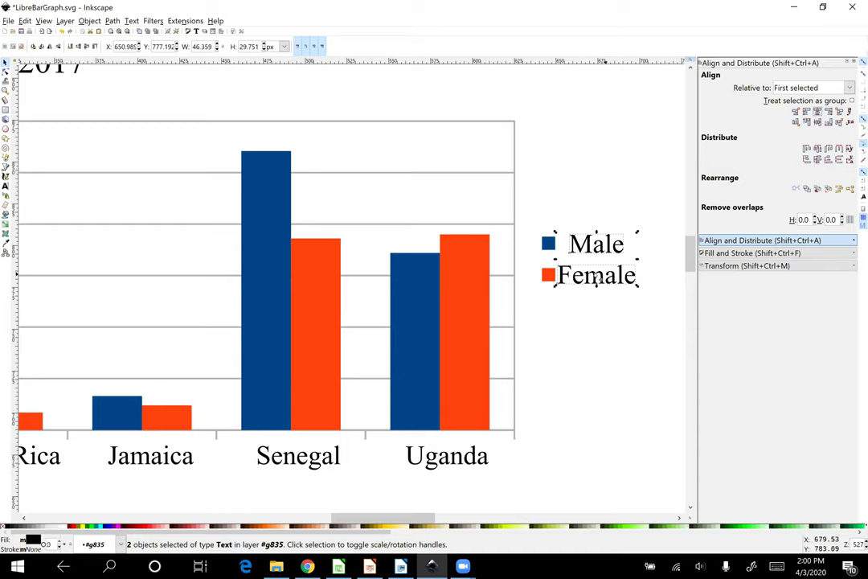
drag(597, 279, 606, 279)
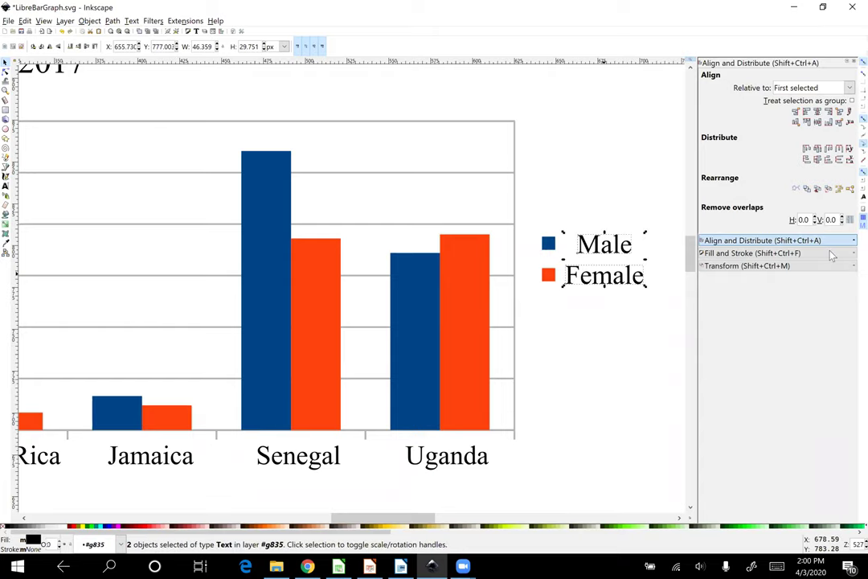
click(806, 112)
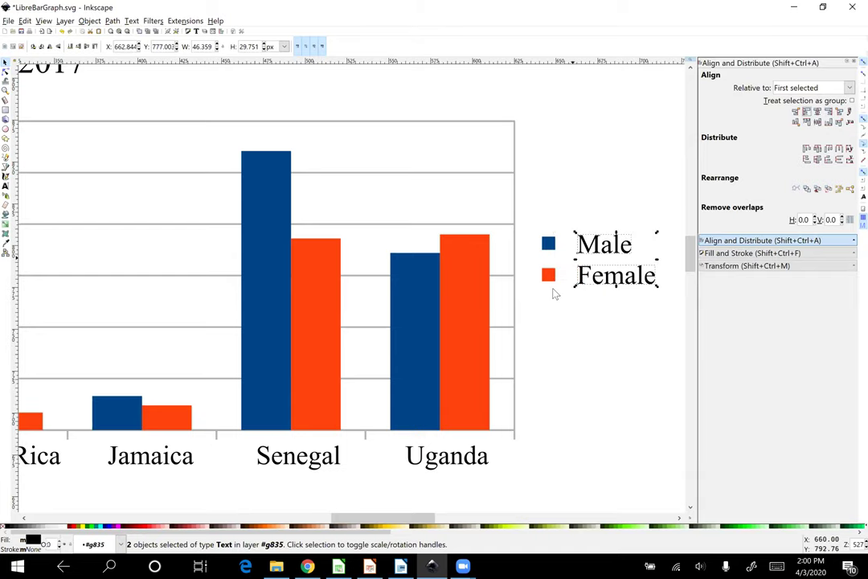
Step: Reposition the 0 axis label and set alignment relative to First selected
click(562, 369)
ctrl+scroll(563, 370, down, 1)
scroll(334, 351, left, 10)
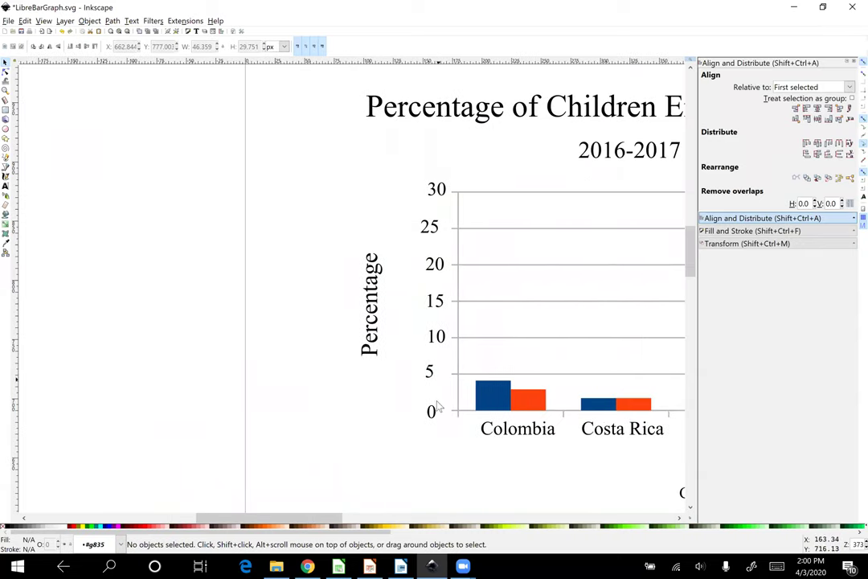
drag(435, 413, 441, 409)
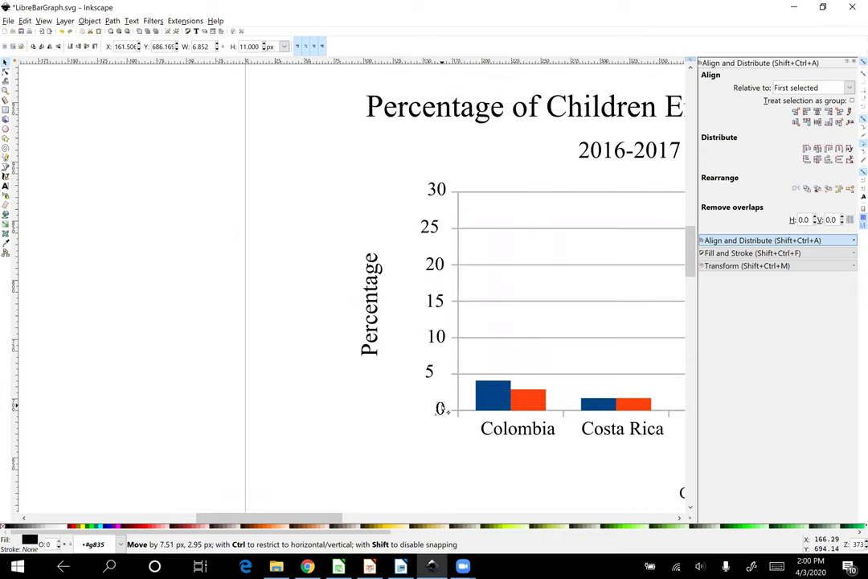
click(441, 407)
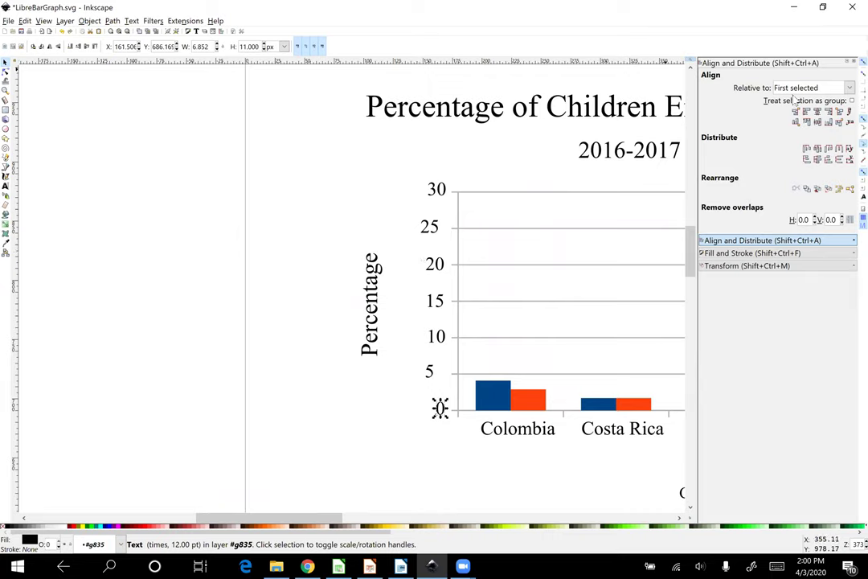
click(848, 88)
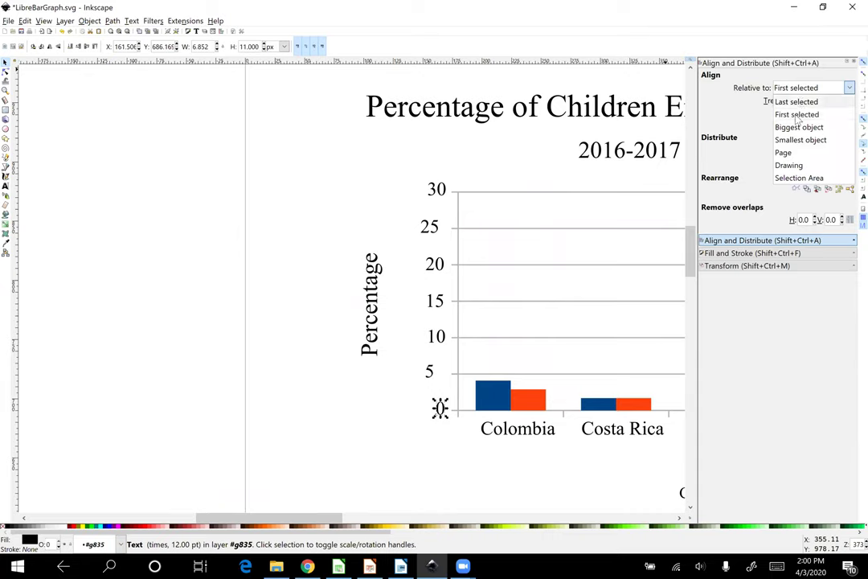
click(718, 120)
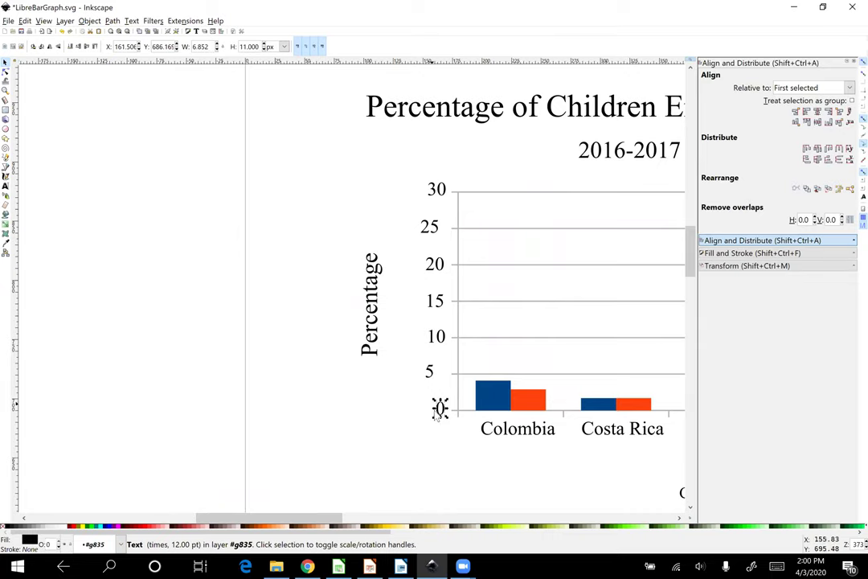
drag(437, 415, 440, 415)
click(440, 412)
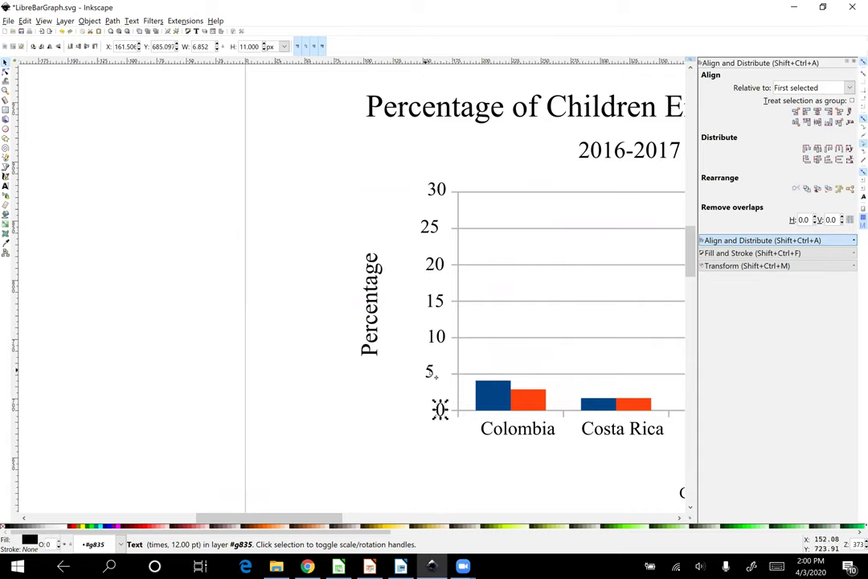
Step: Right-align the y-axis labels 0 to 30 and distribute their centres vertically
key(shift)
shift+click(431, 369)
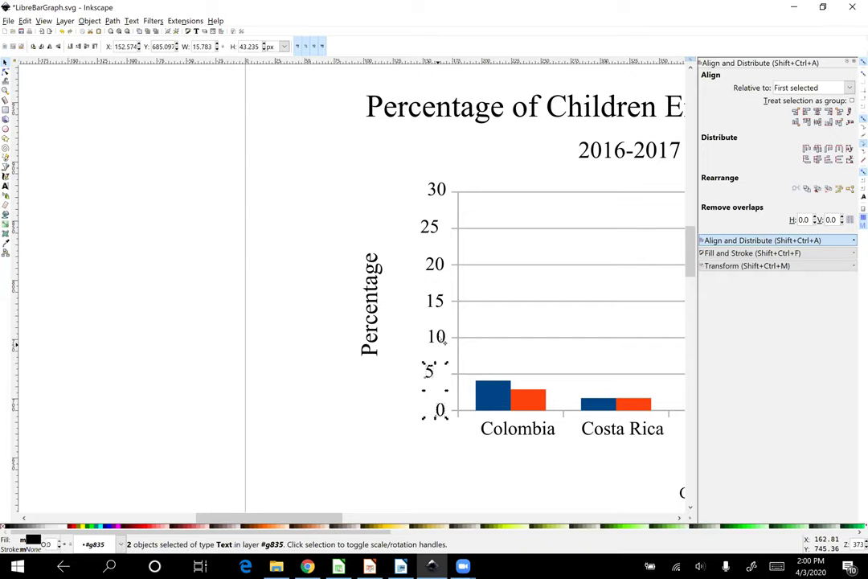
shift+click(436, 336)
shift+click(439, 303)
shift+click(434, 264)
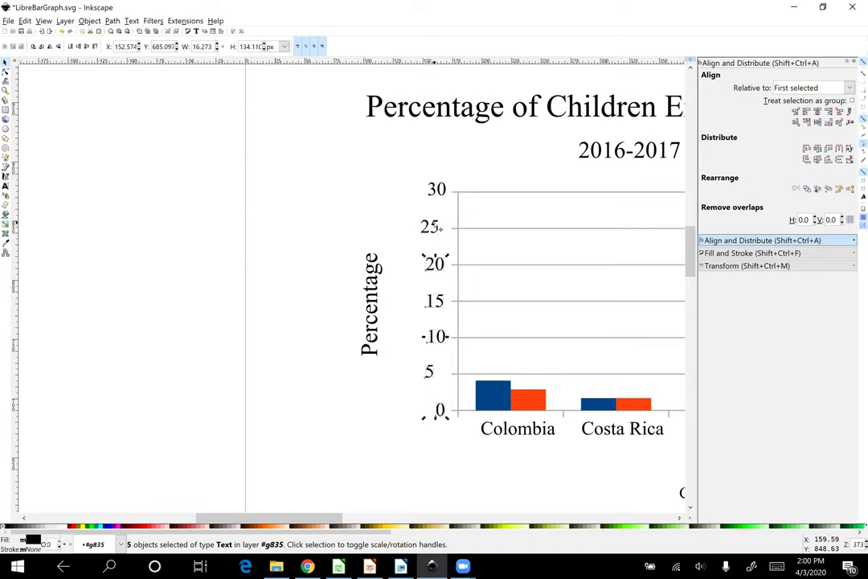
shift+click(439, 228)
shift+click(436, 188)
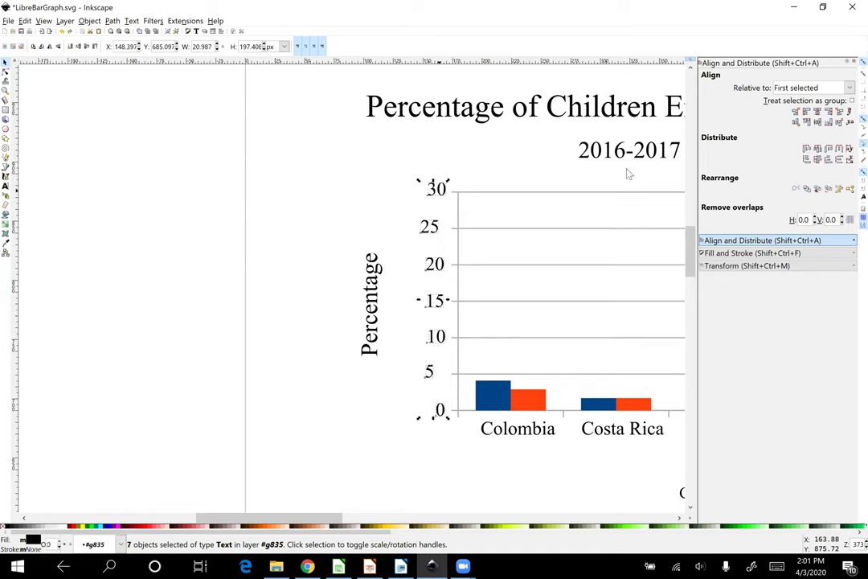
click(817, 112)
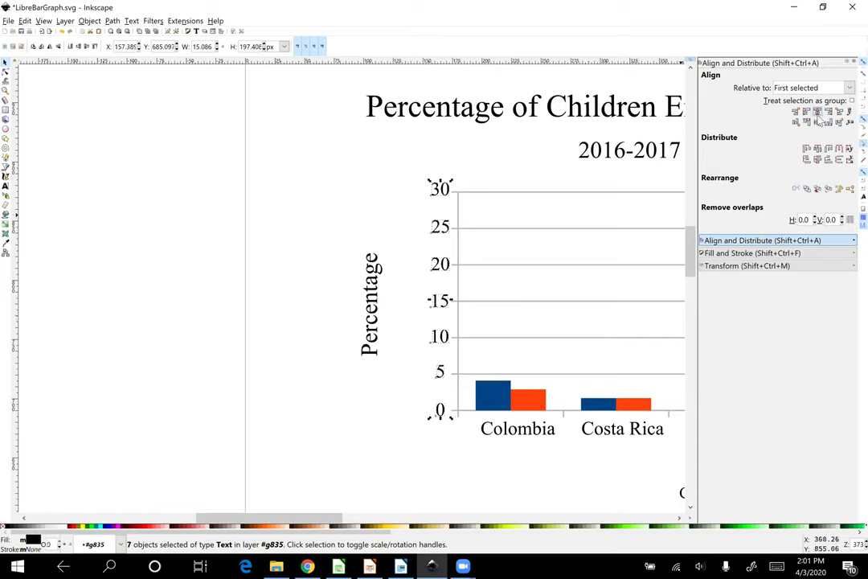
click(818, 160)
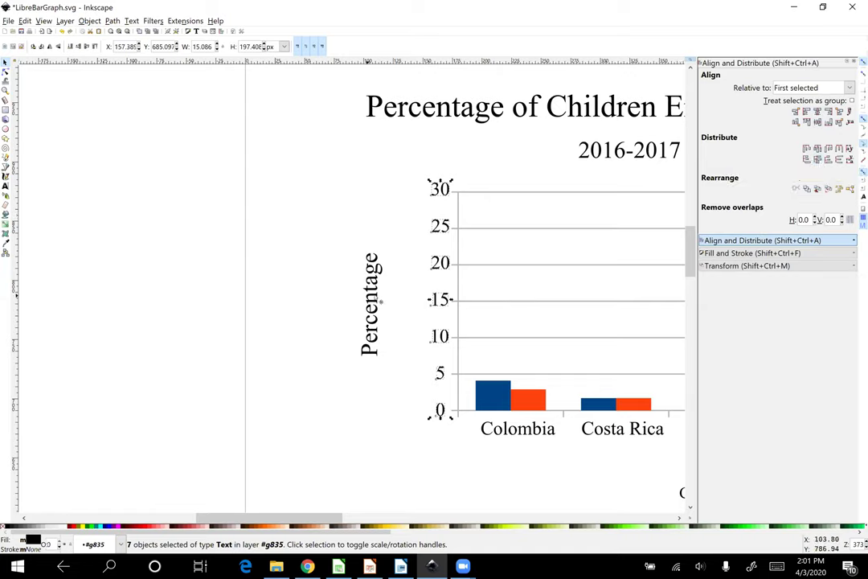
Step: Move the Percentage title toward the axis and centre it along the vertical axis line
drag(381, 302, 398, 300)
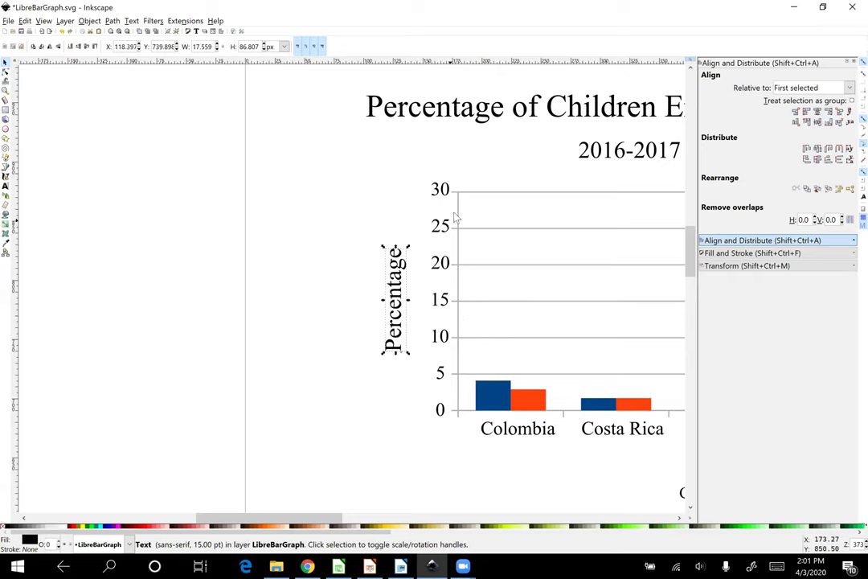
click(459, 318)
key(Escape)
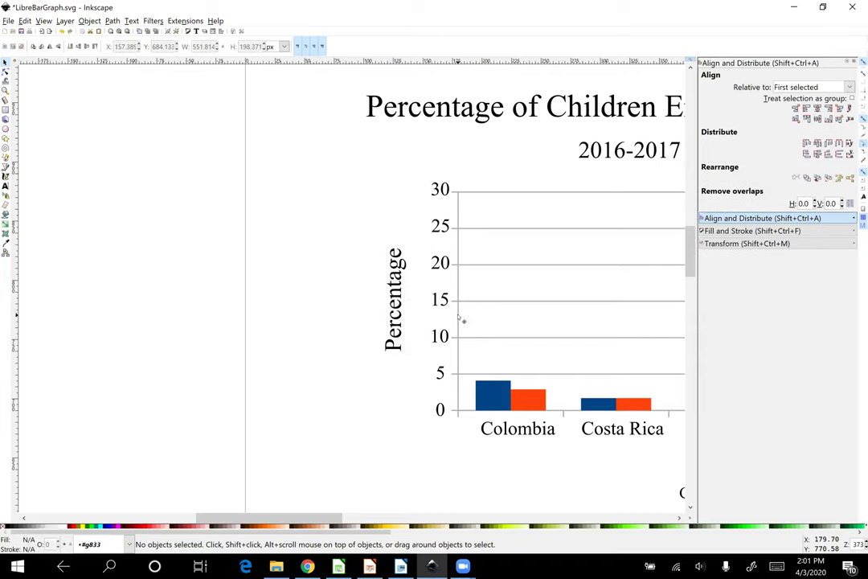
scroll(463, 320, up, 2)
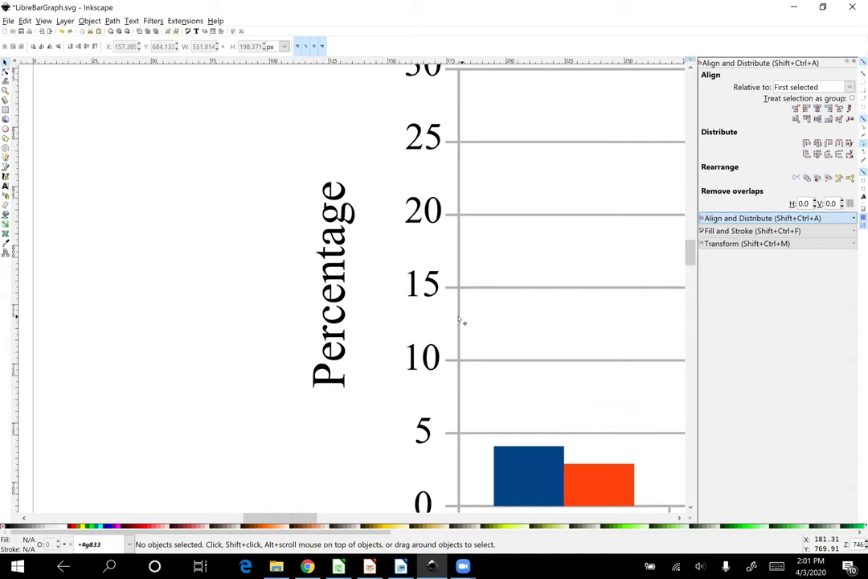
click(460, 319)
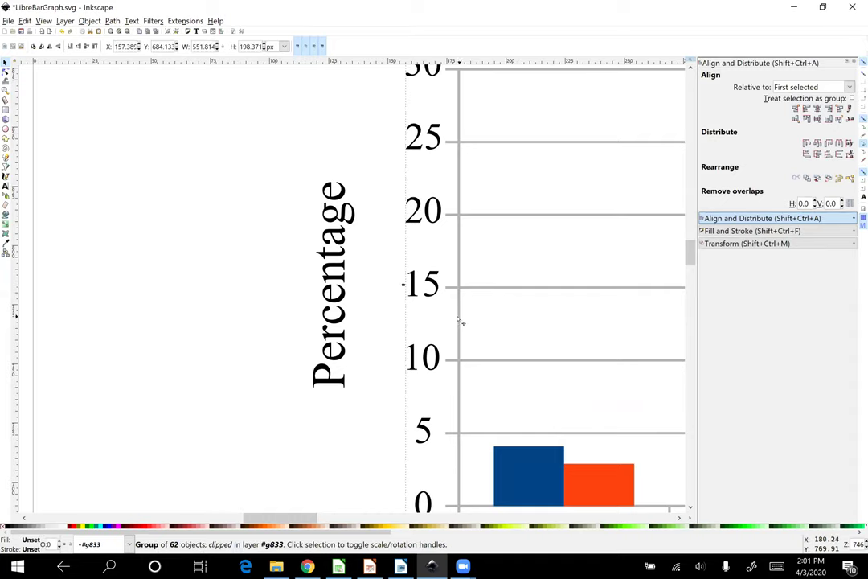
key(Escape)
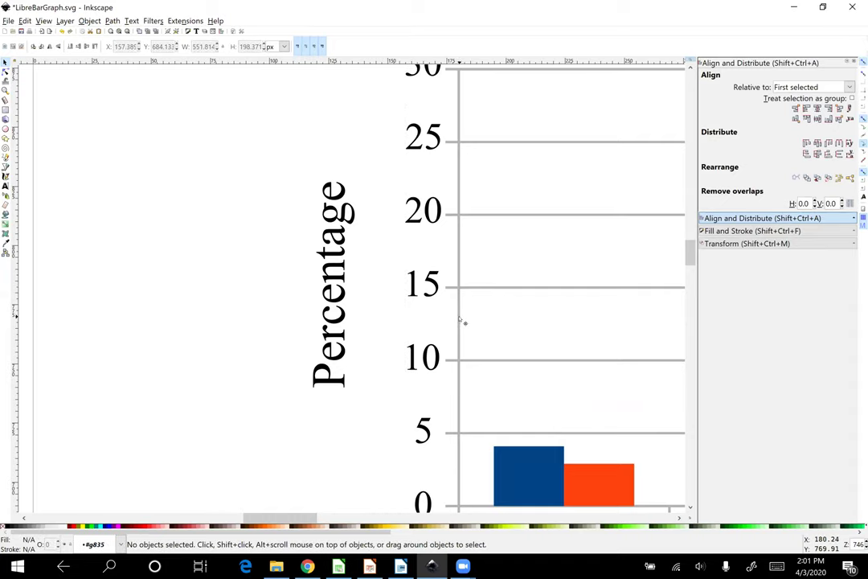
click(462, 322)
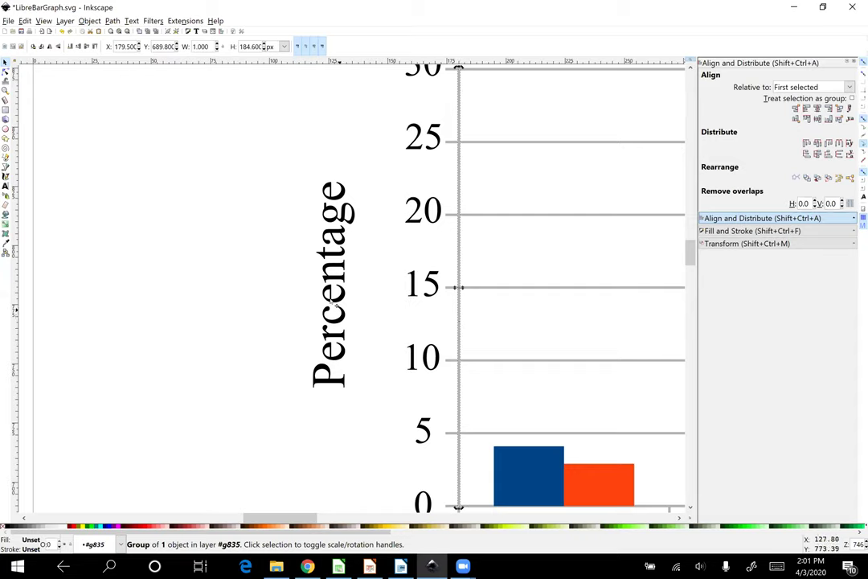
shift+click(330, 299)
key(shift)
key(shift)
key(shift)
key(shift)
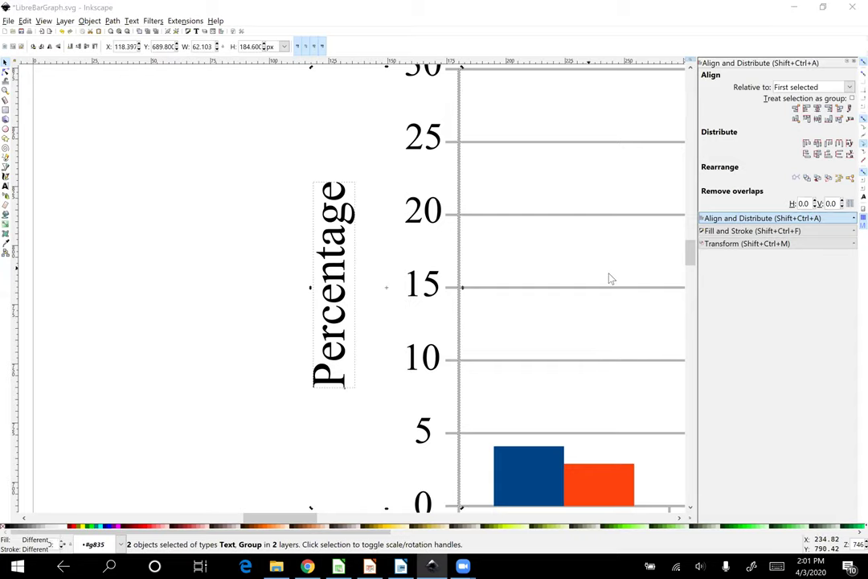
click(295, 148)
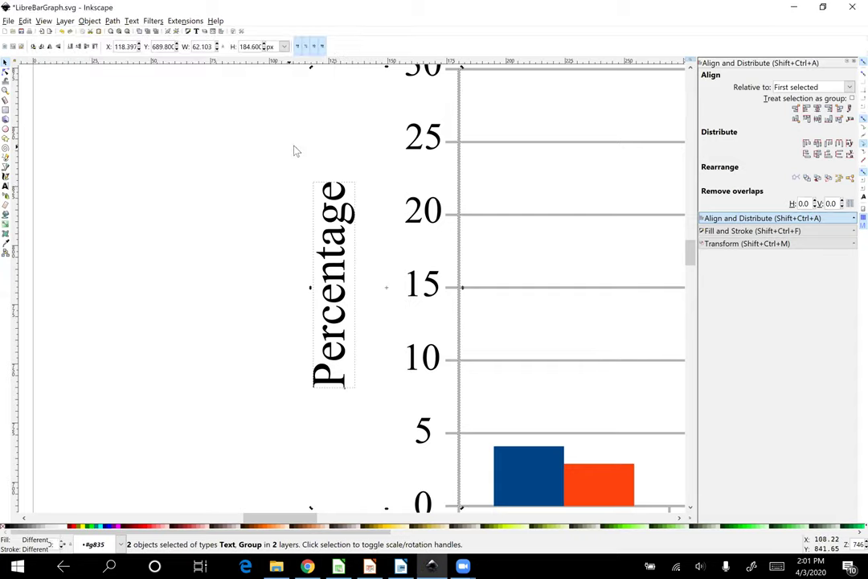
click(819, 119)
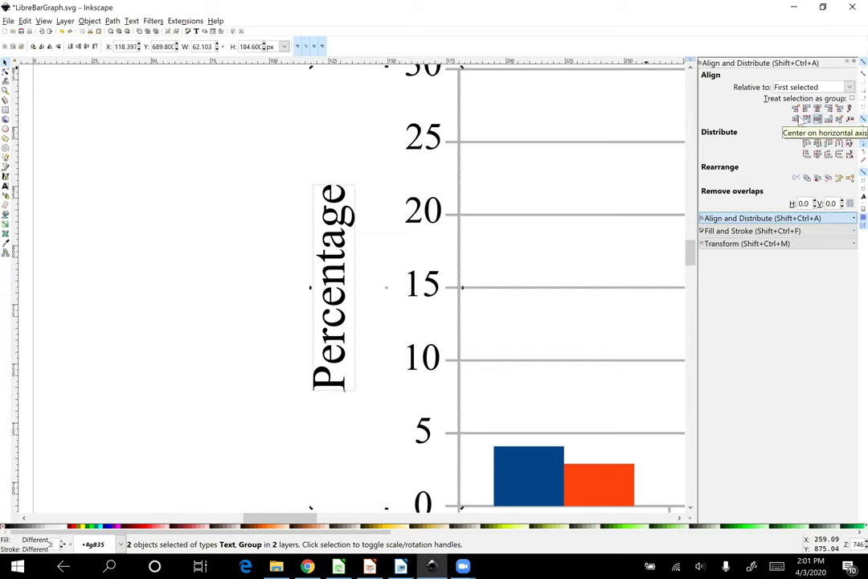
scroll(414, 258, down, 2)
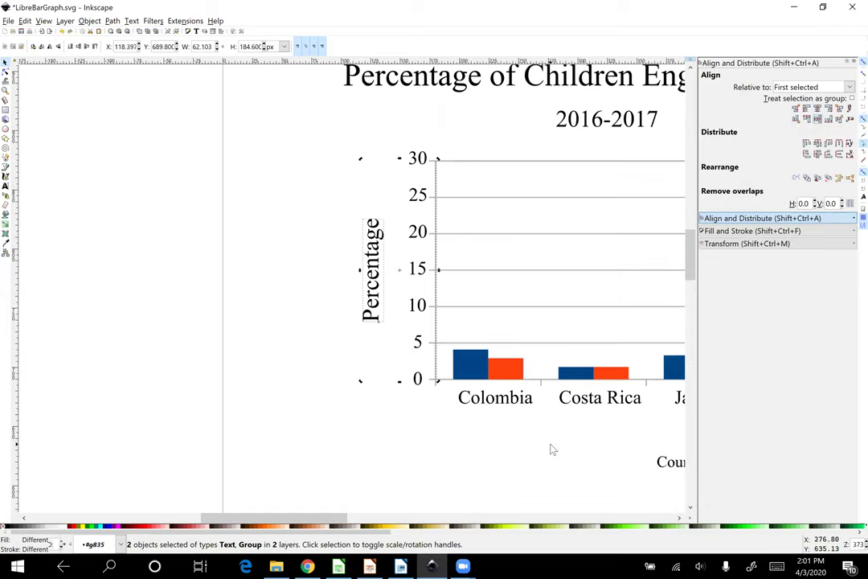
Step: Edit the title so 'Percentage of Children Engaged in Child Labor' stays on one line
scroll(552, 449, right, 5)
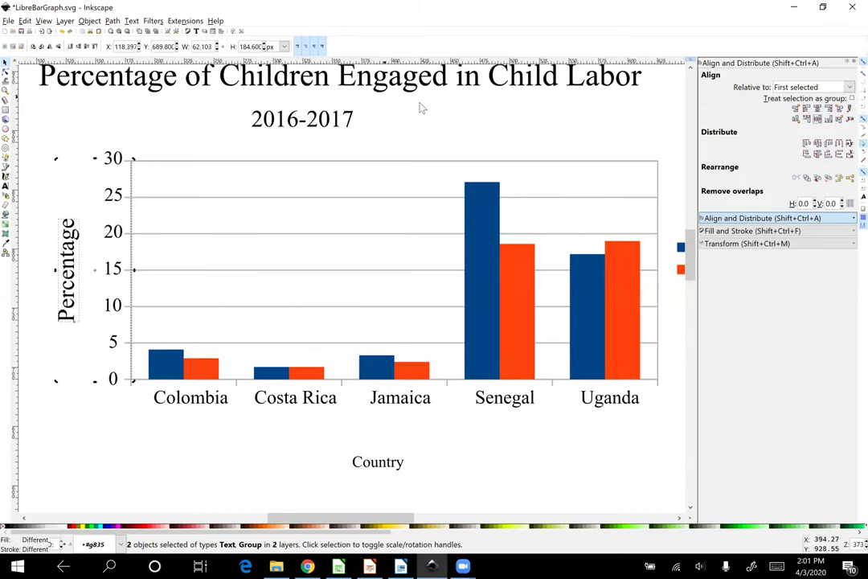
scroll(416, 125, down, 1)
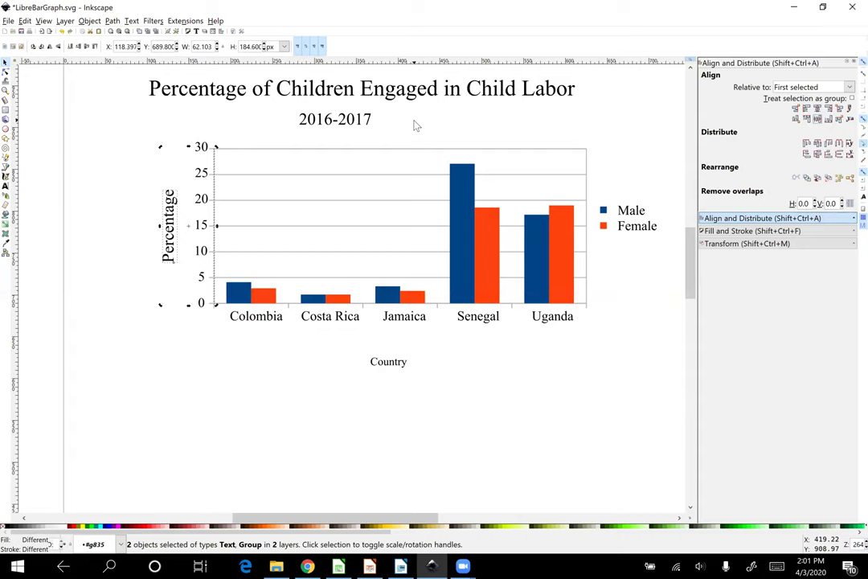
scroll(416, 124, up, 2)
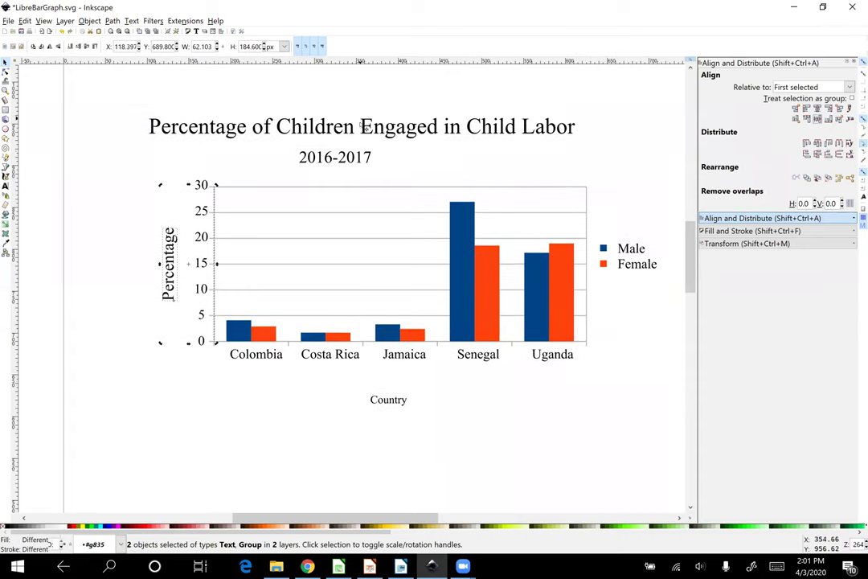
click(346, 127)
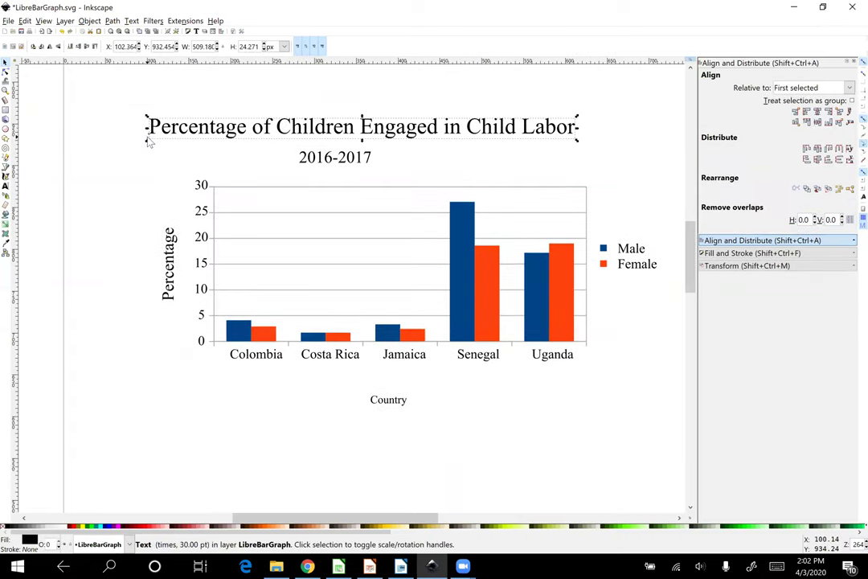
click(6, 185)
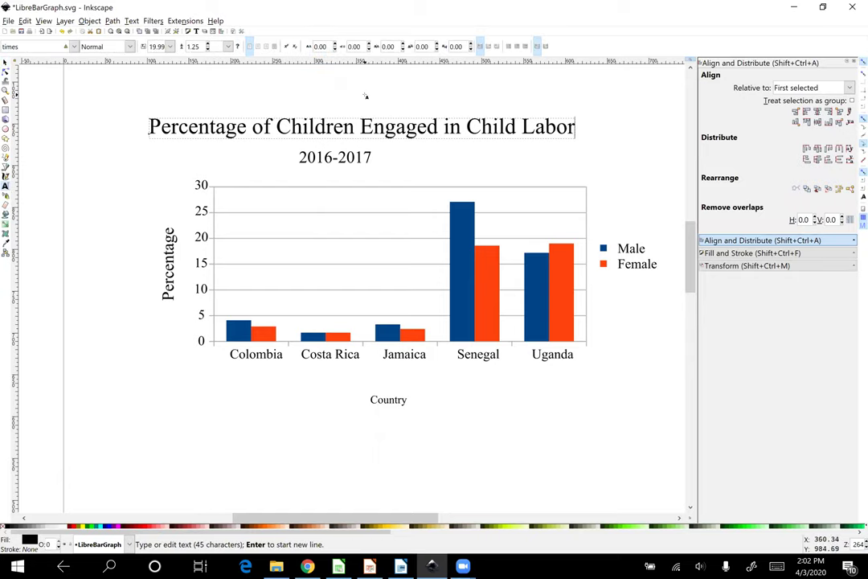
click(358, 126)
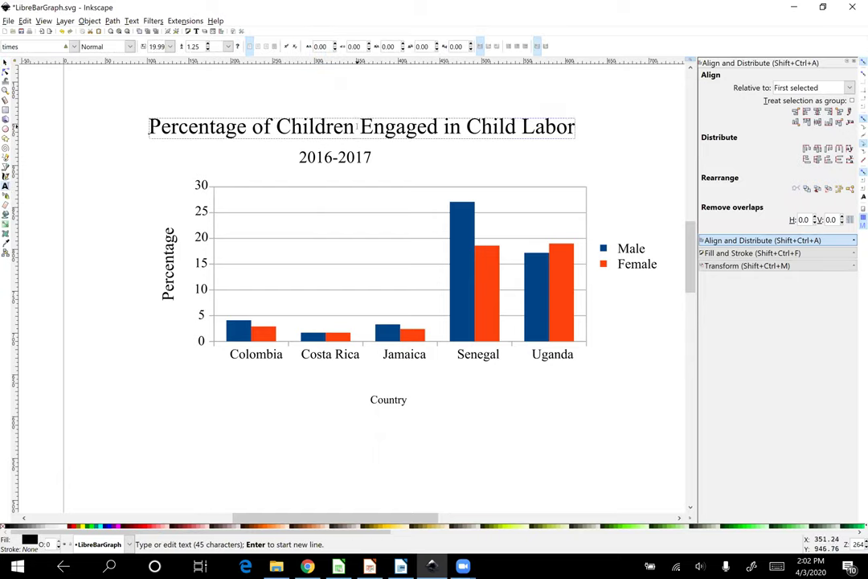
key(Return)
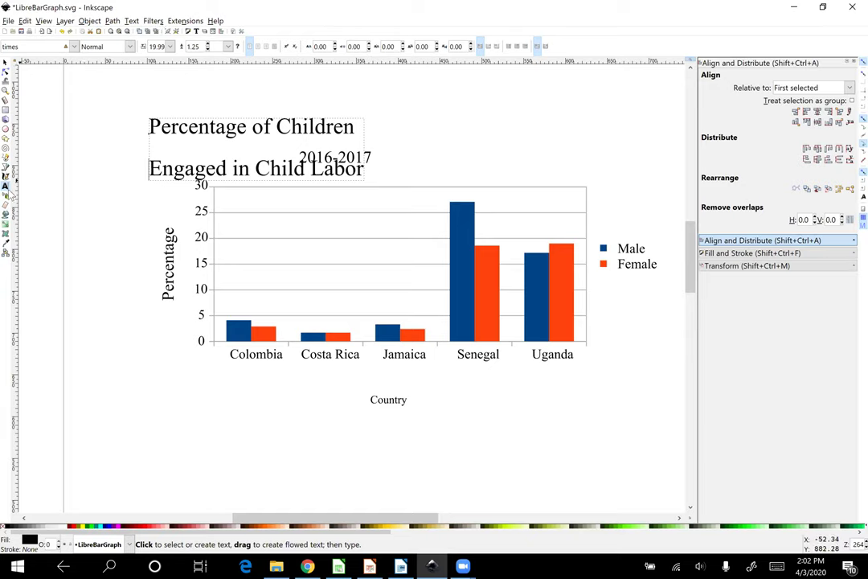
key(BackSpace)
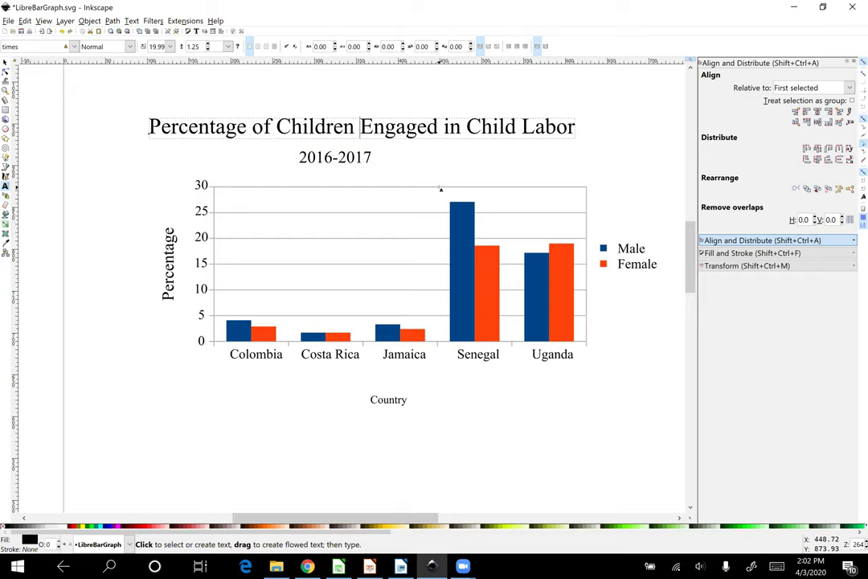
Step: Centre the title over the chart, aligning relative to the last selected object
click(5, 62)
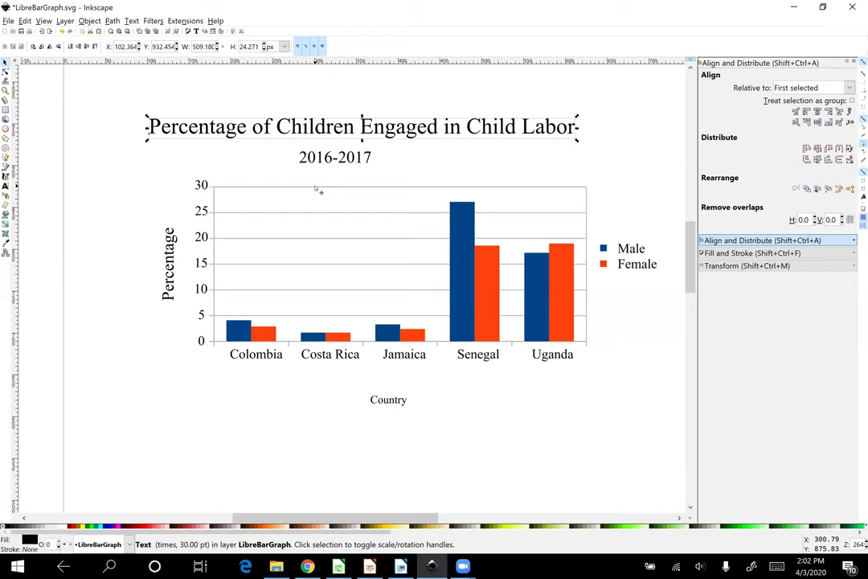
shift+click(317, 190)
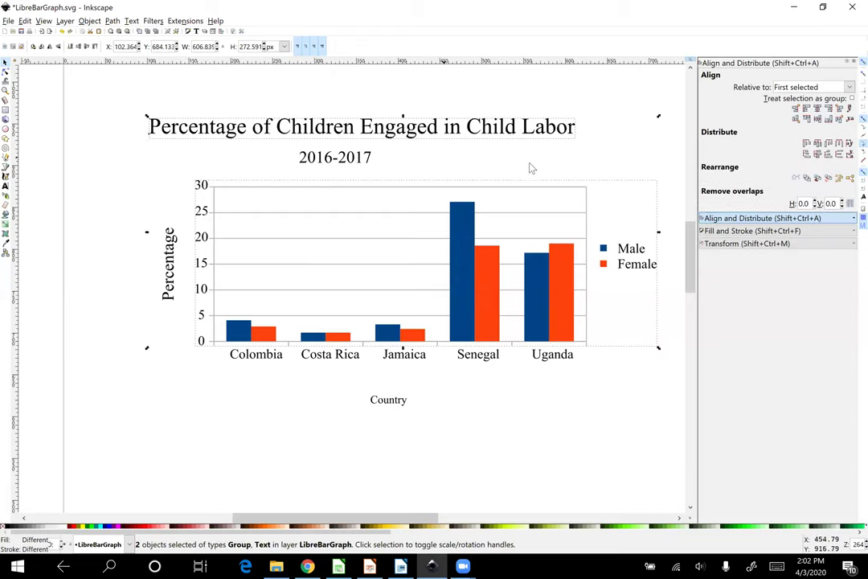
click(818, 109)
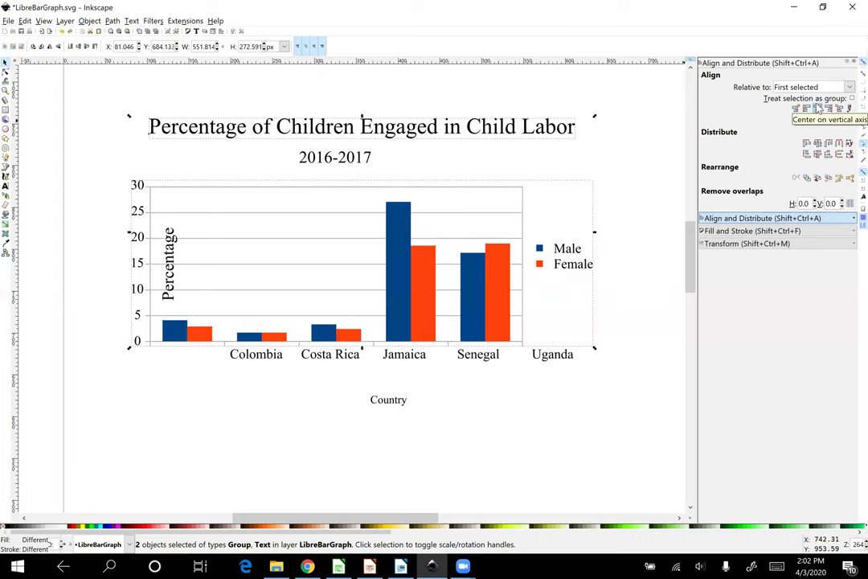
click(849, 87)
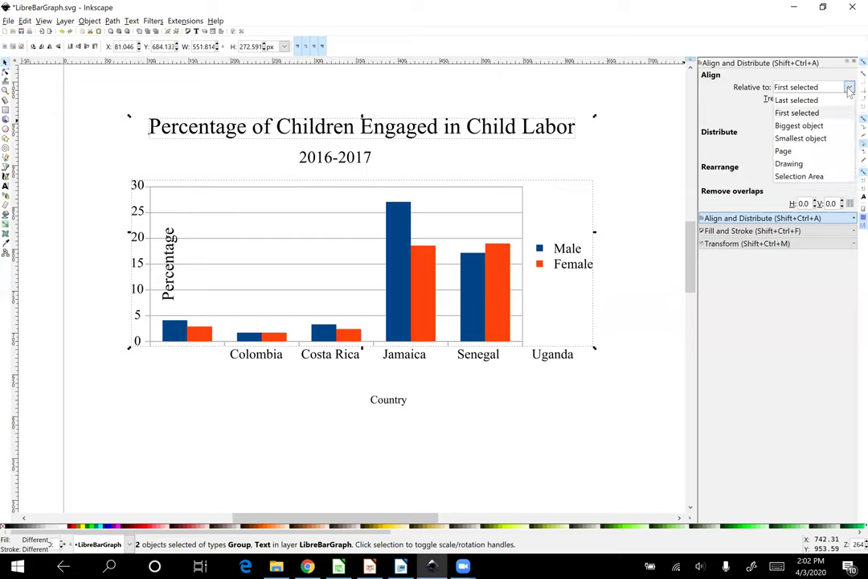
click(784, 99)
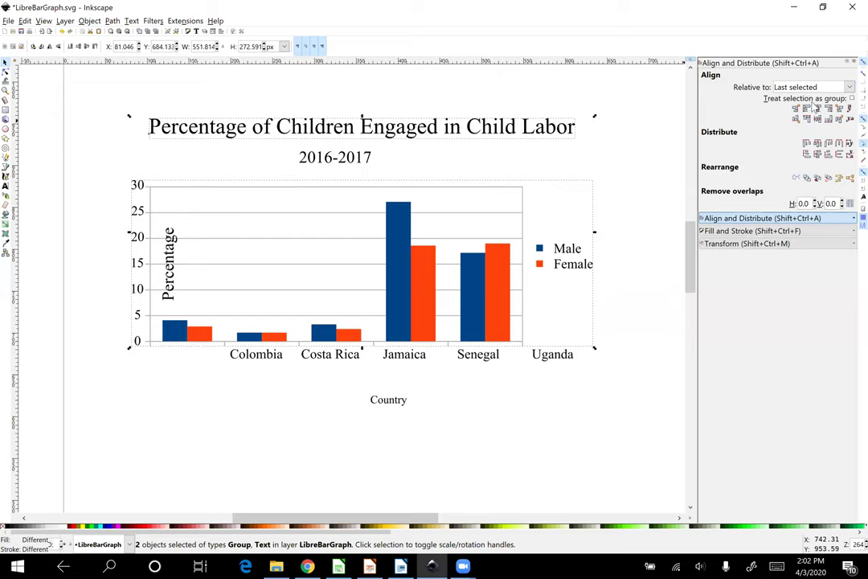
key(ctrl+z)
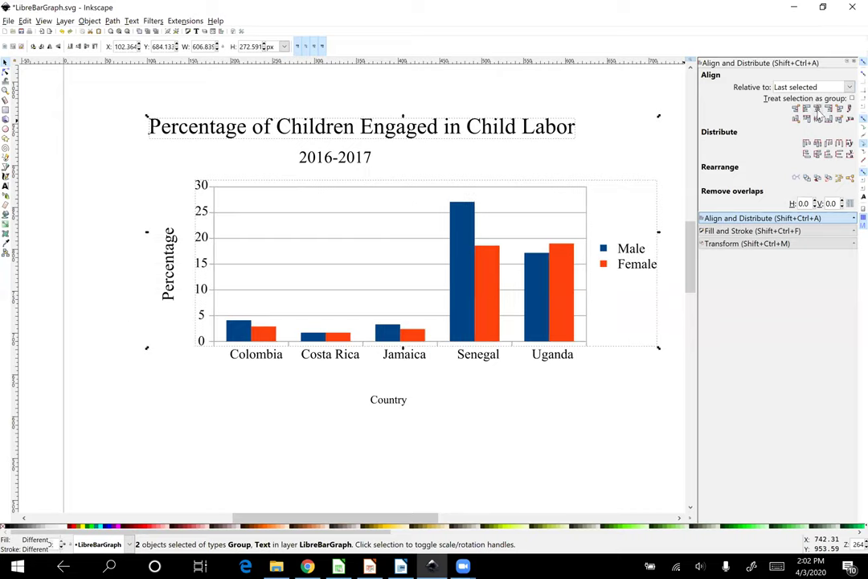
click(818, 109)
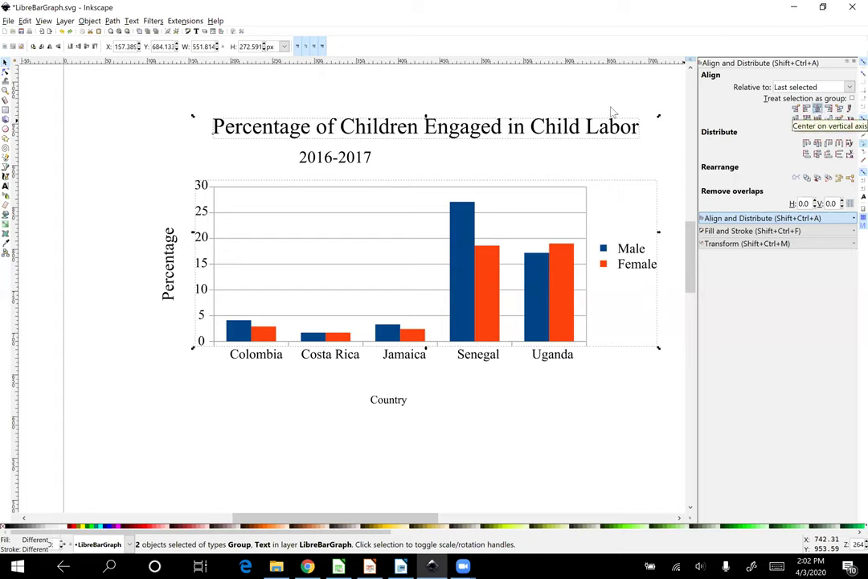
Step: Try centring the title and chart on the 2016-2017 subtitle, then undo it
click(354, 160)
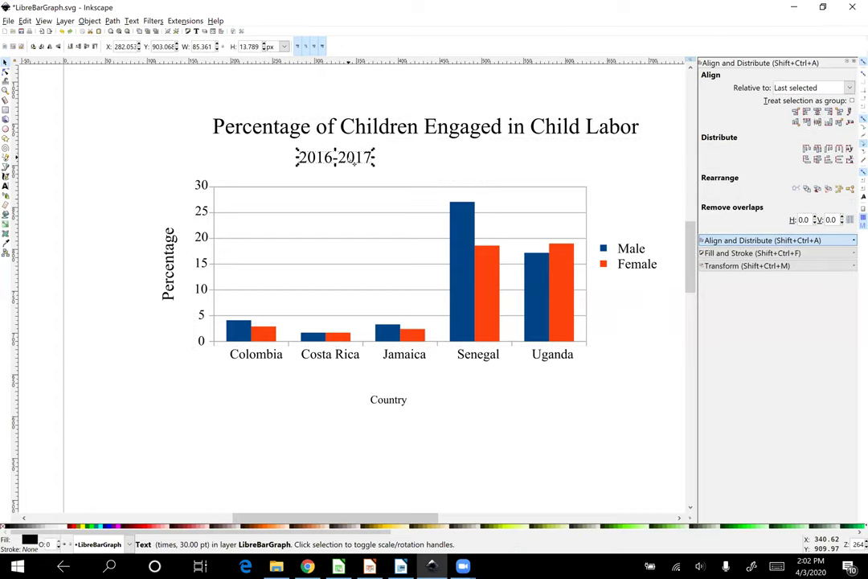
click(406, 128)
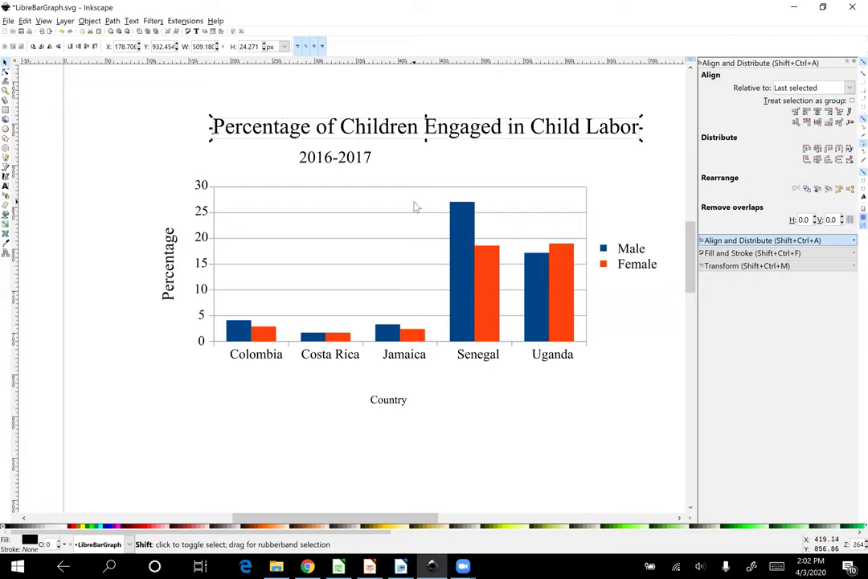
shift+click(414, 193)
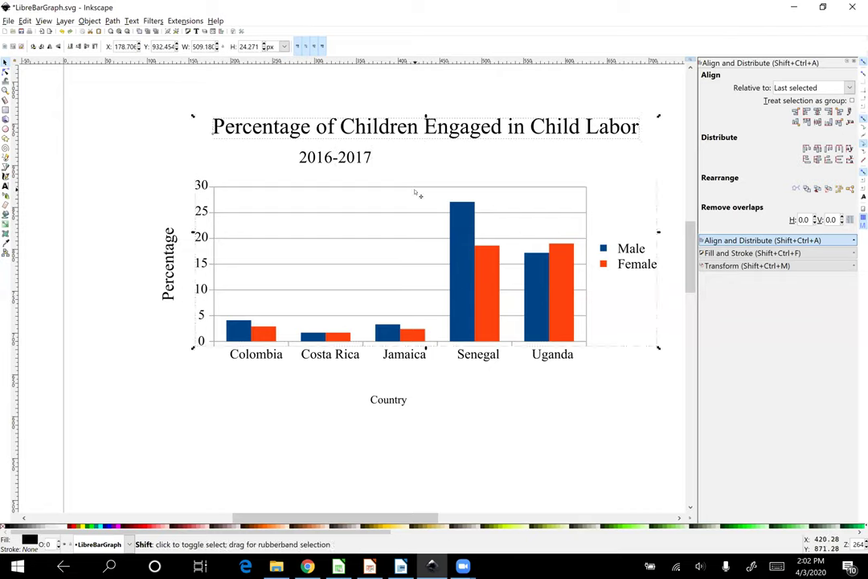
shift+click(342, 158)
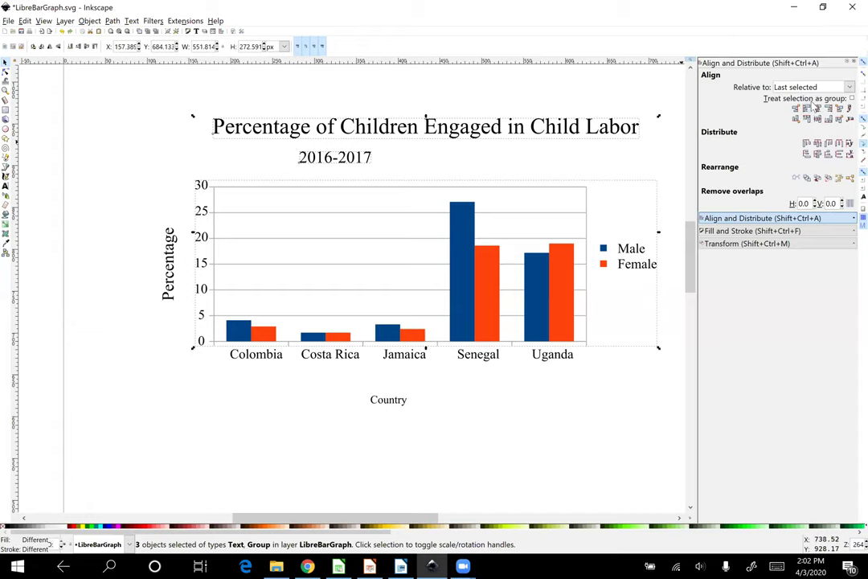
click(817, 108)
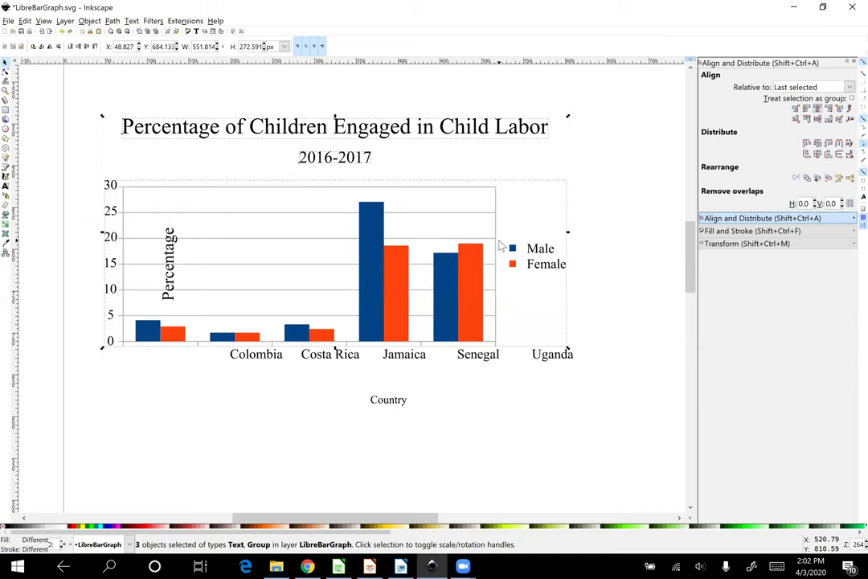
key(ctrl+z)
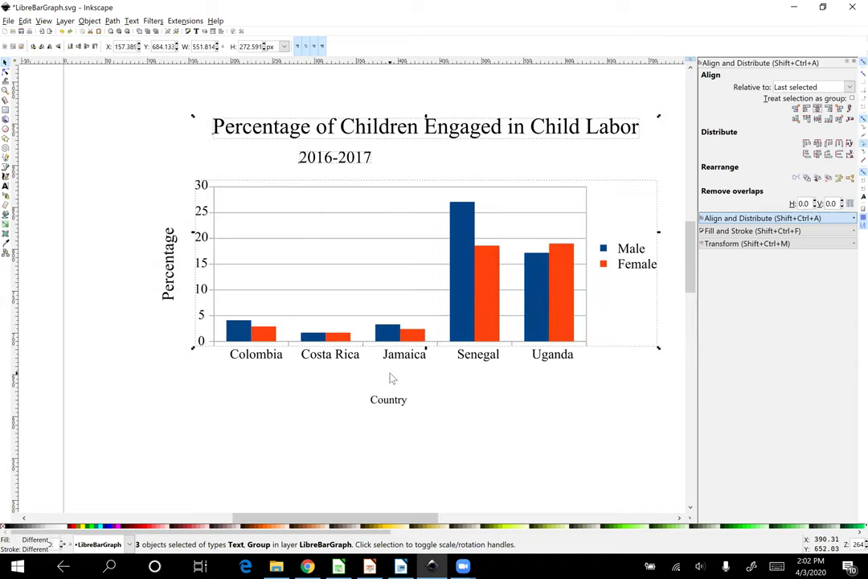
Step: Centre the 2016-2017 subtitle under the title, relative to first selected
click(394, 159)
click(378, 127)
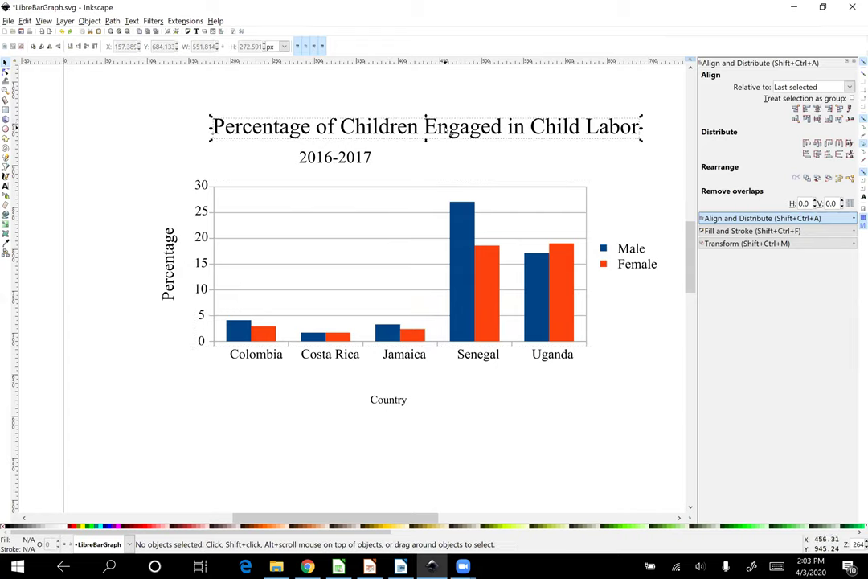
shift+click(319, 158)
click(817, 112)
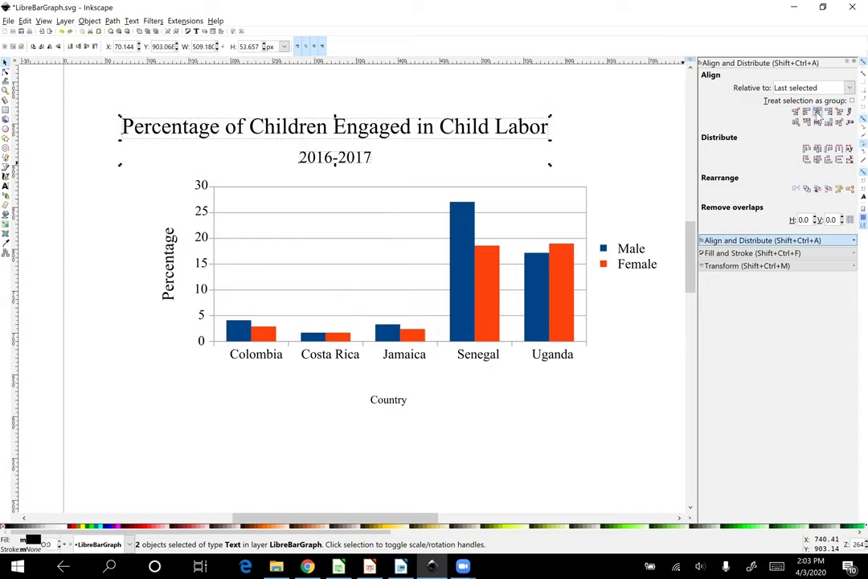
click(848, 89)
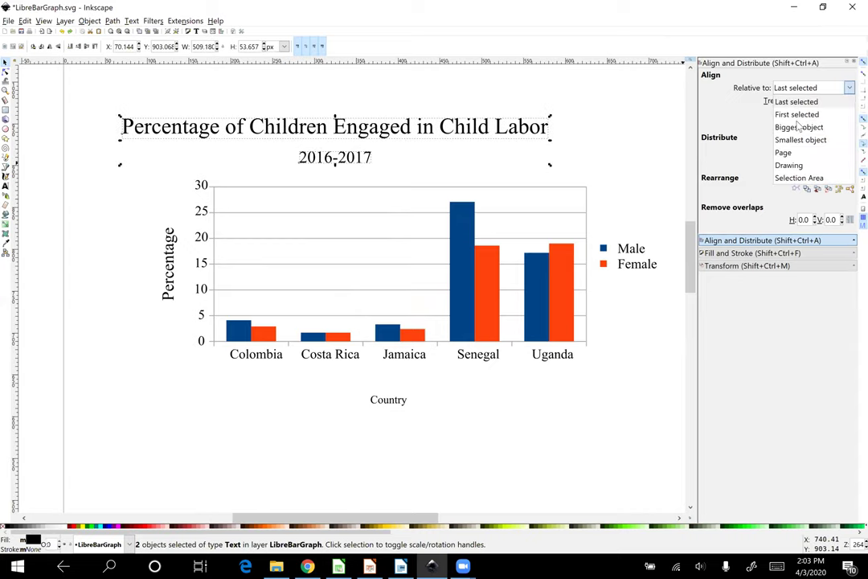
click(796, 114)
click(818, 112)
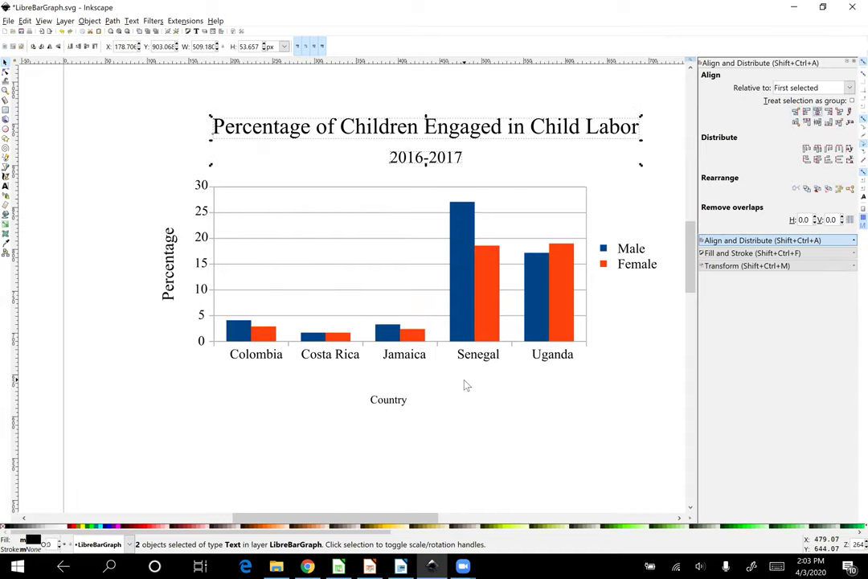
scroll(464, 385, down, 3)
scroll(463, 386, up, 1)
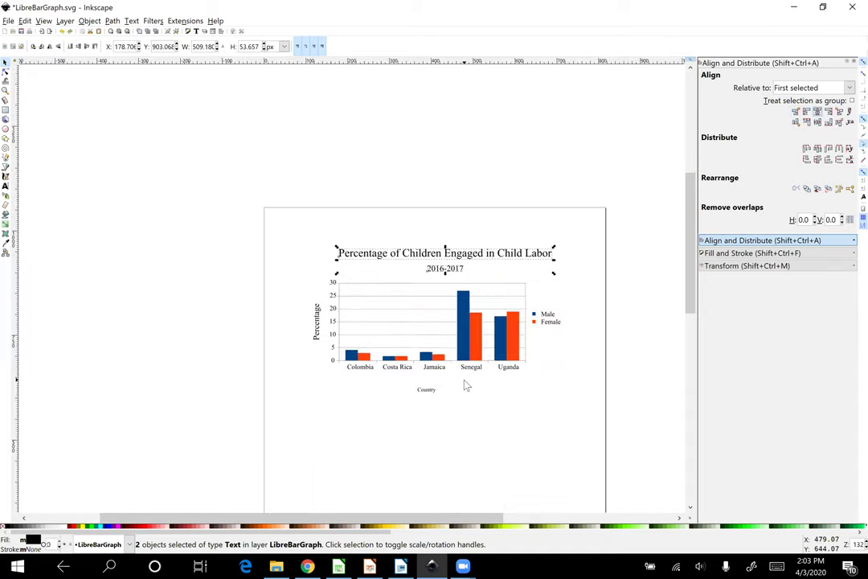
click(453, 432)
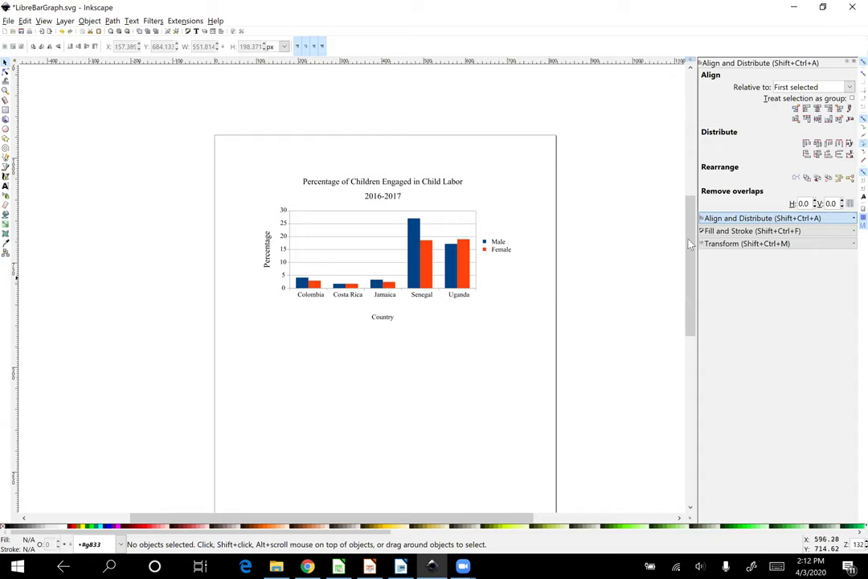
Step: In Fill and Stroke, select all five orange Female bars and the Female legend swatch
click(726, 232)
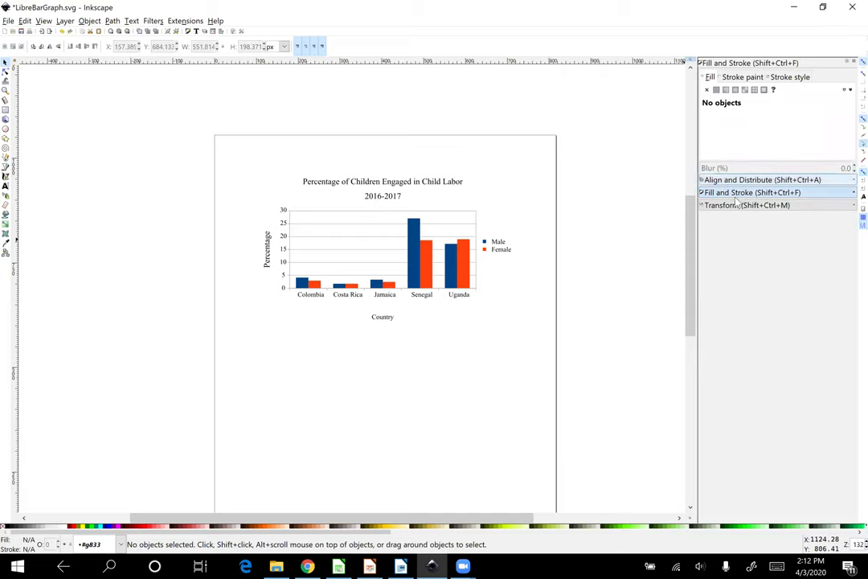
click(465, 267)
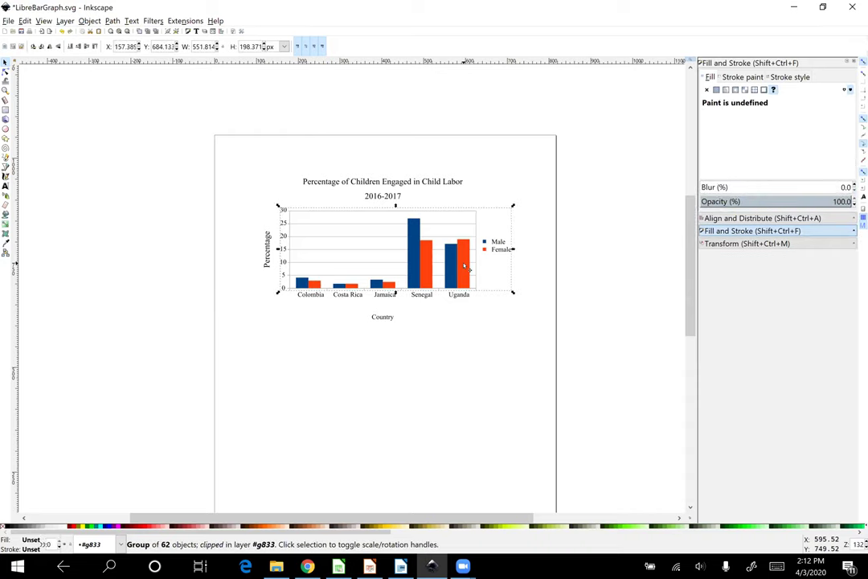
key(Escape)
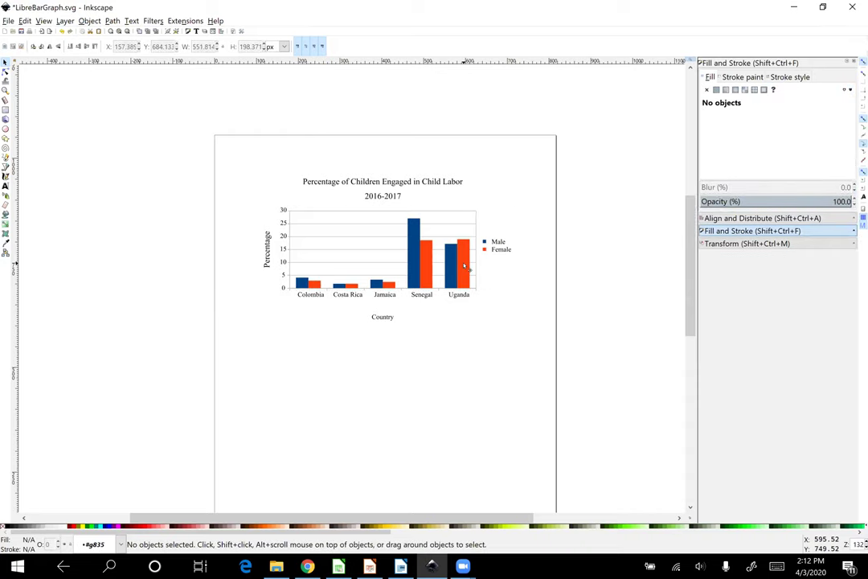
ctrl+scroll(465, 267, up, 2)
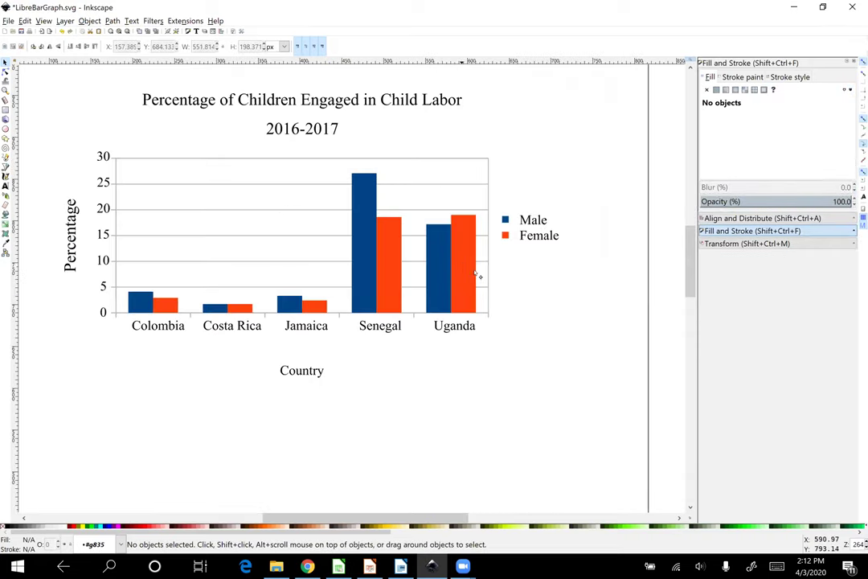
click(474, 269)
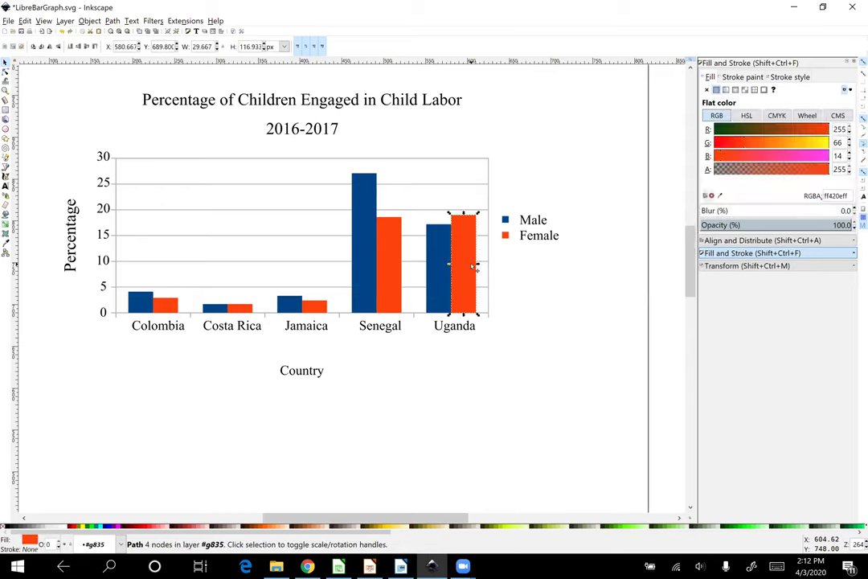
shift+click(505, 236)
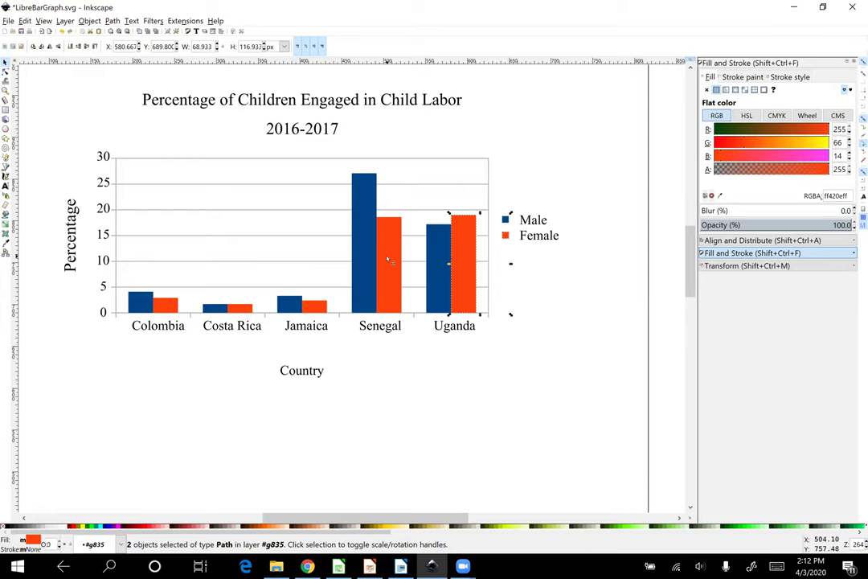
shift+click(388, 259)
shift+click(314, 306)
shift+click(237, 309)
shift+click(167, 305)
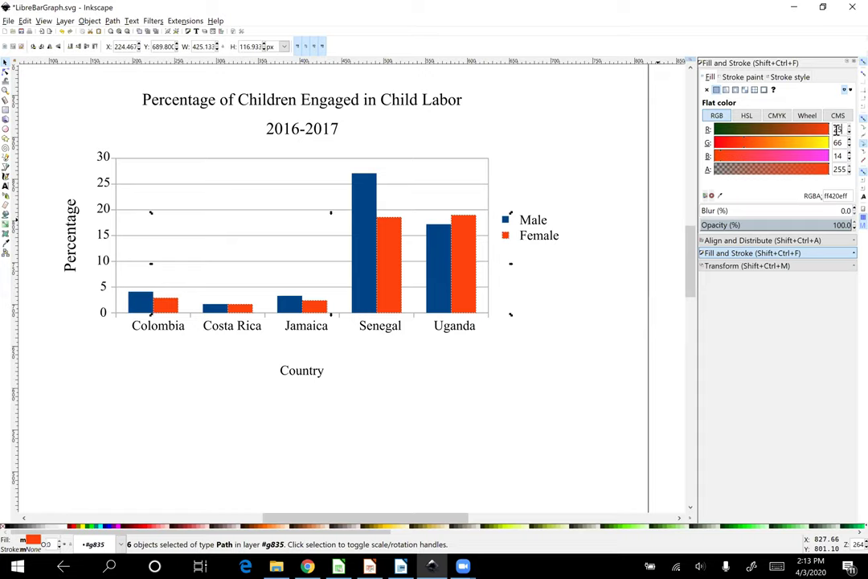
Step: Set their fill colour to RGB 253, 200, 47
key(Tab)
text(200)
key(Tab)
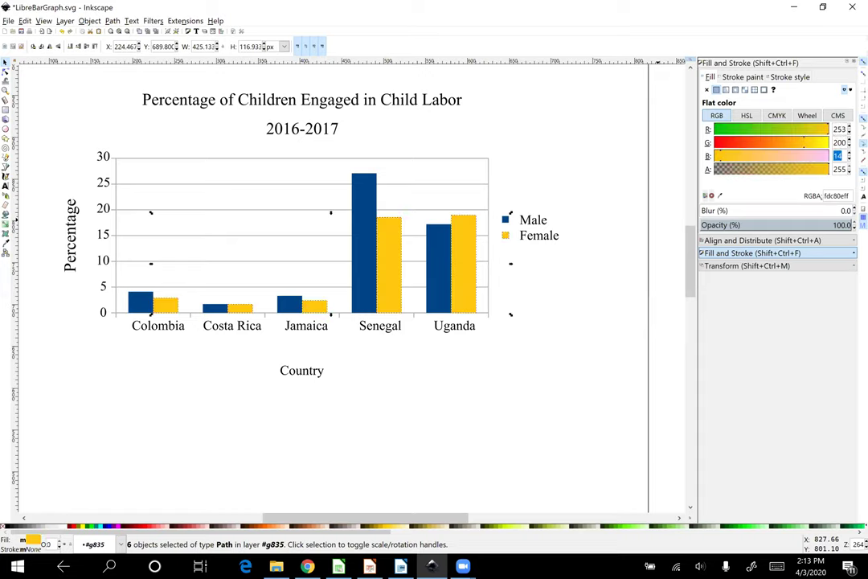
text(47)
Step: Select the Male legend square and the five blue Male bars
click(507, 221)
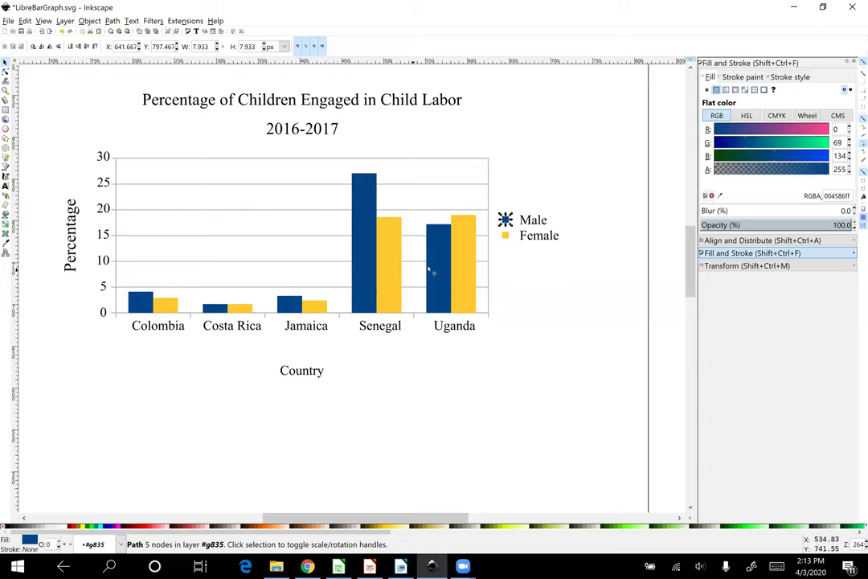
shift+click(438, 268)
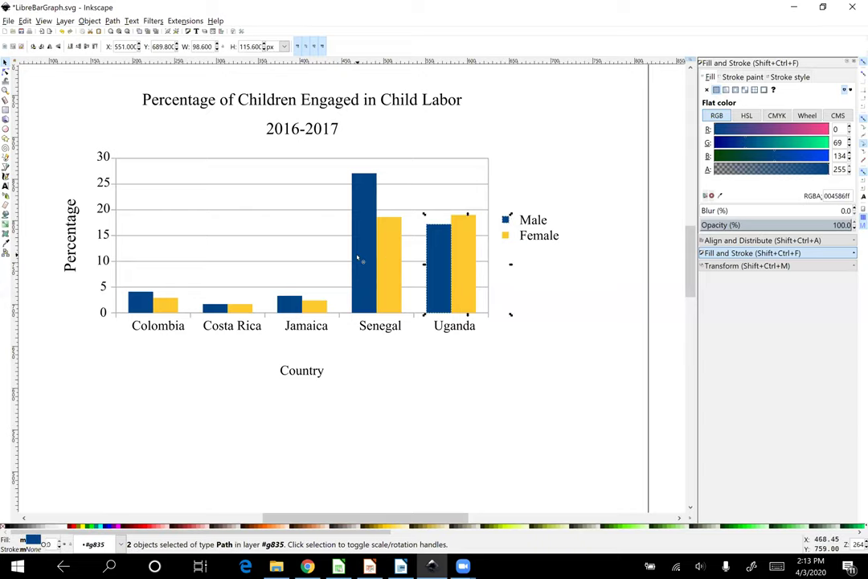
shift+click(357, 254)
shift+click(291, 305)
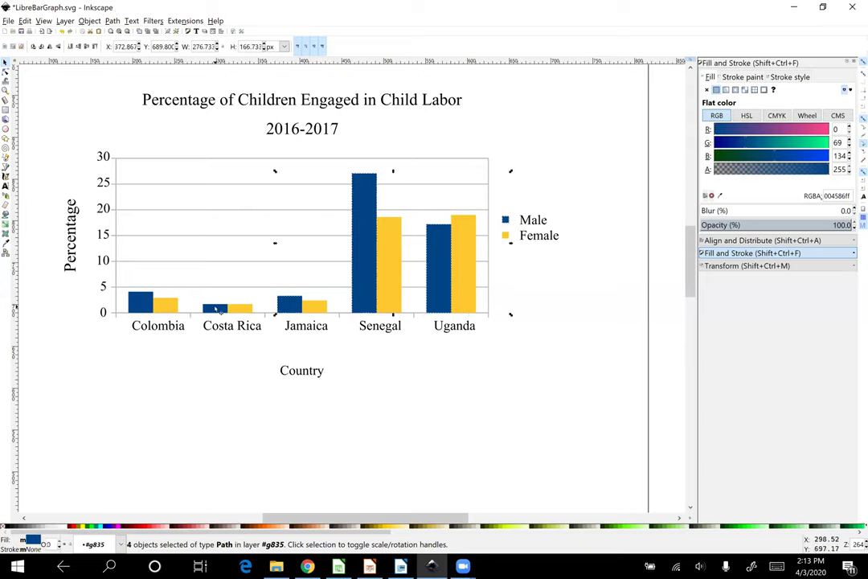
shift+click(214, 308)
shift+click(134, 306)
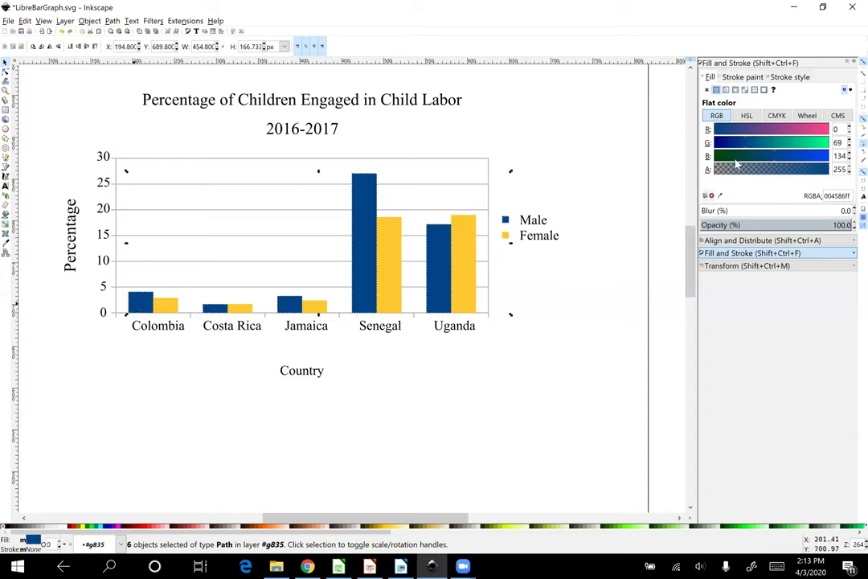
Step: Change their fill to a darker blue, RGB 0, 81, 114
double_click(841, 142)
text(81)
key(Tab)
text(1)
click(595, 432)
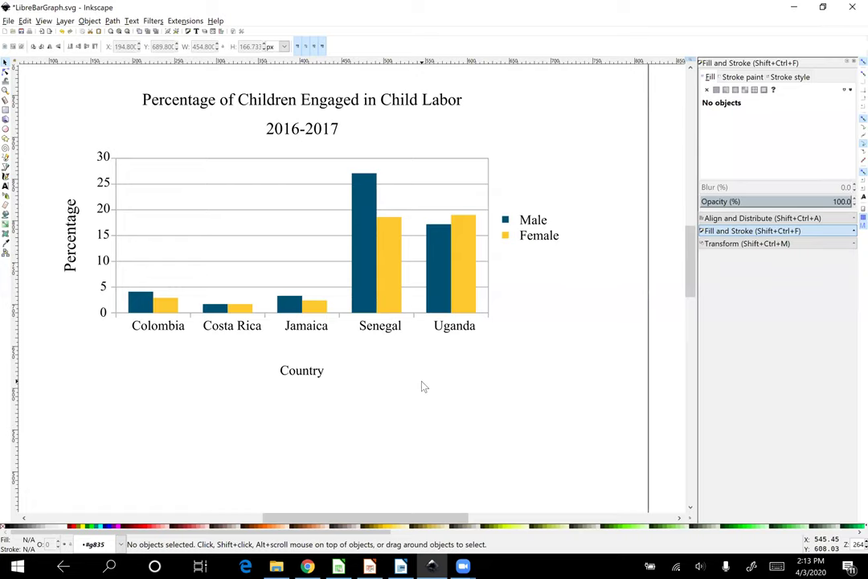
scroll(424, 387, left, 2)
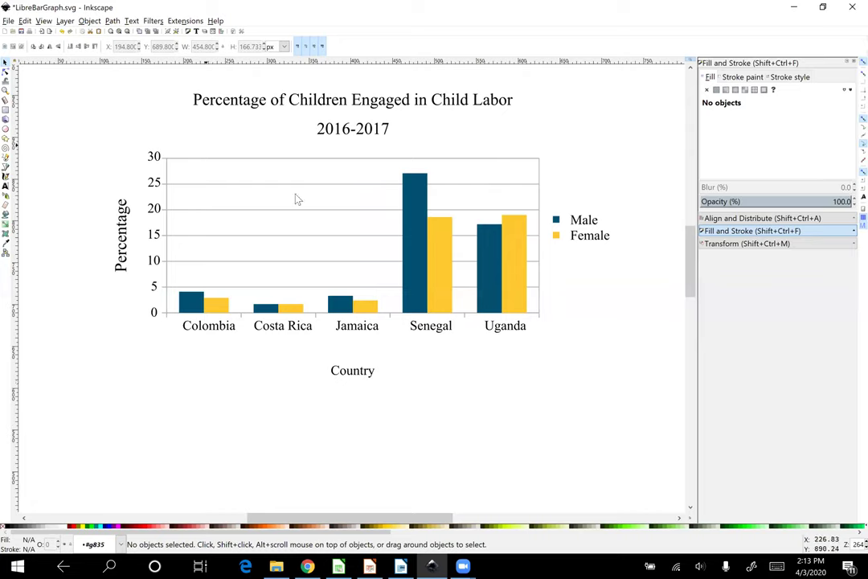
Step: Copy the bar graph from Inkscape and paste it onto Impress slide 2, nudging it left
right_click(334, 171)
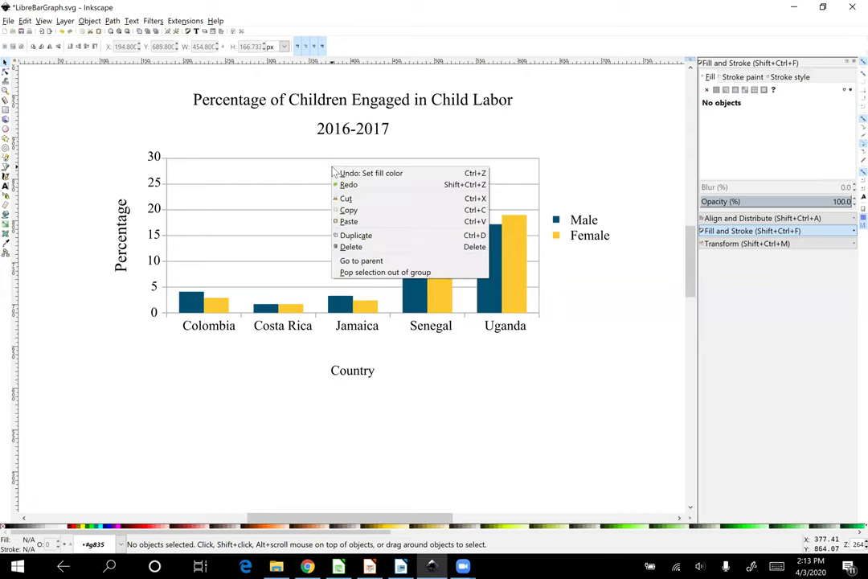
click(355, 209)
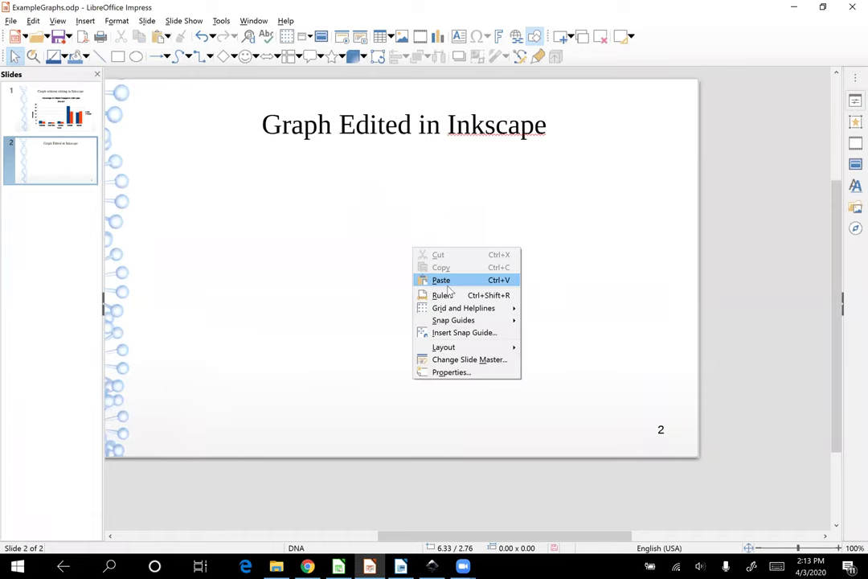
click(441, 280)
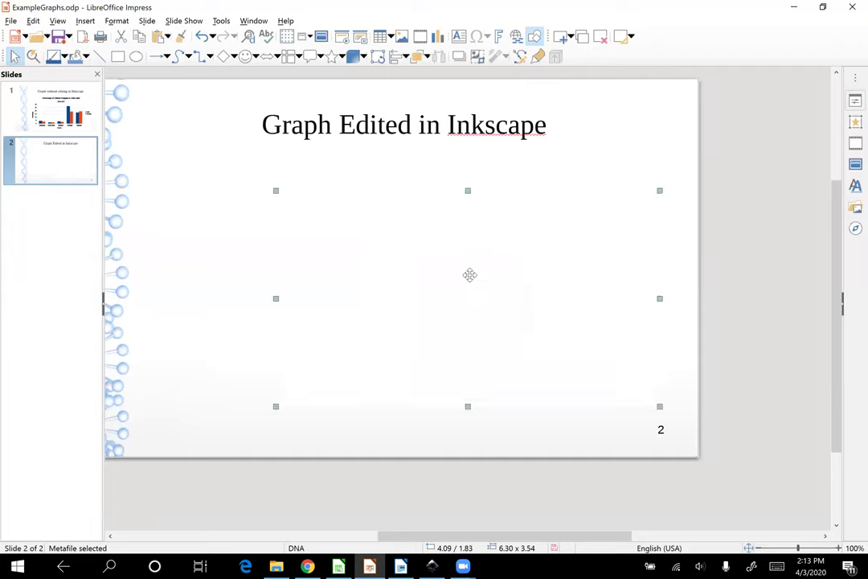
drag(469, 275, 423, 266)
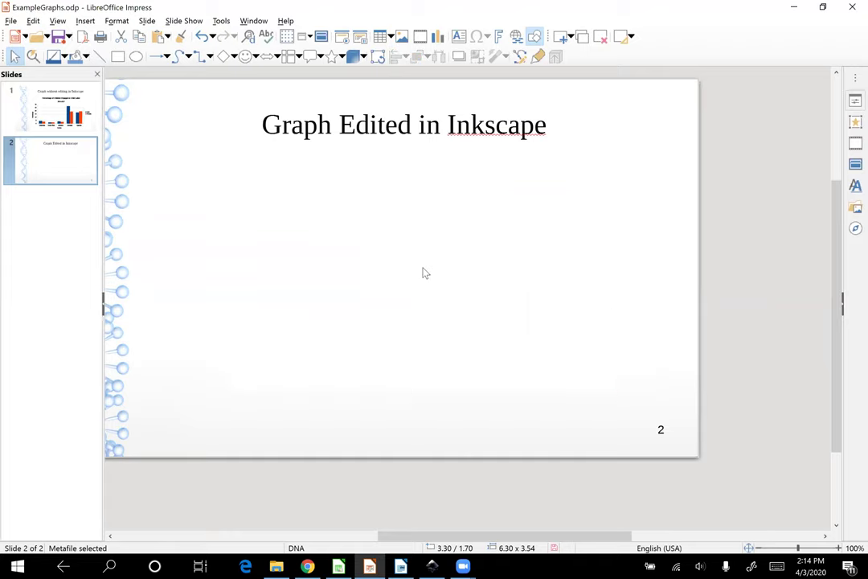
key(Escape)
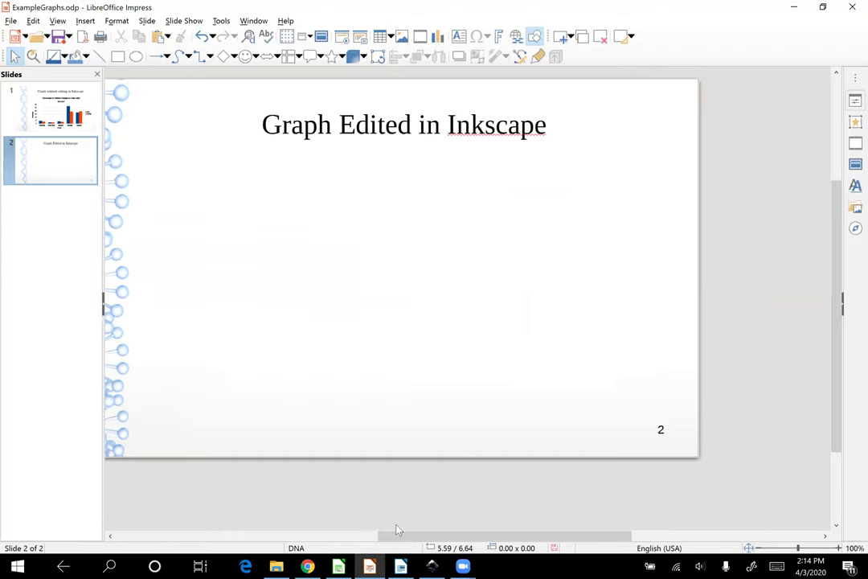
Step: Save the recoloured bar graph in Inkscape as LibreBarGraph.svg
click(432, 566)
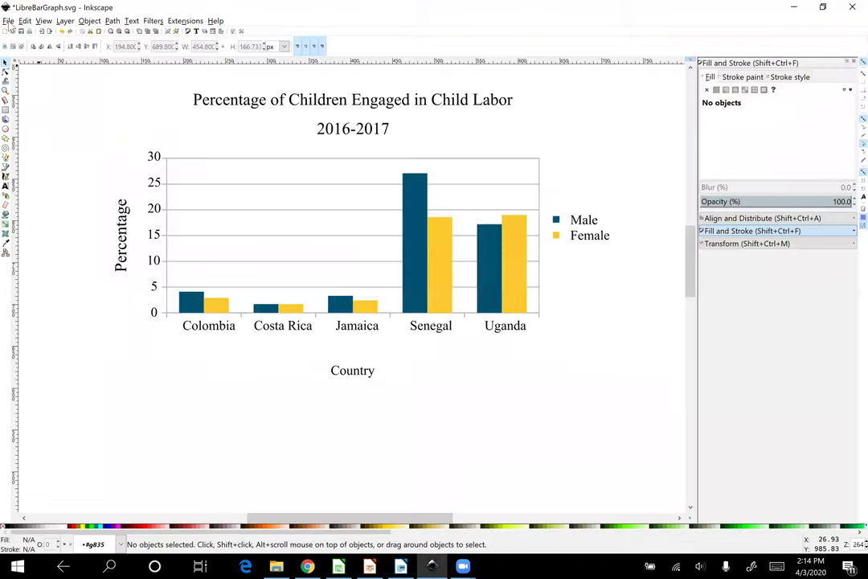
click(8, 20)
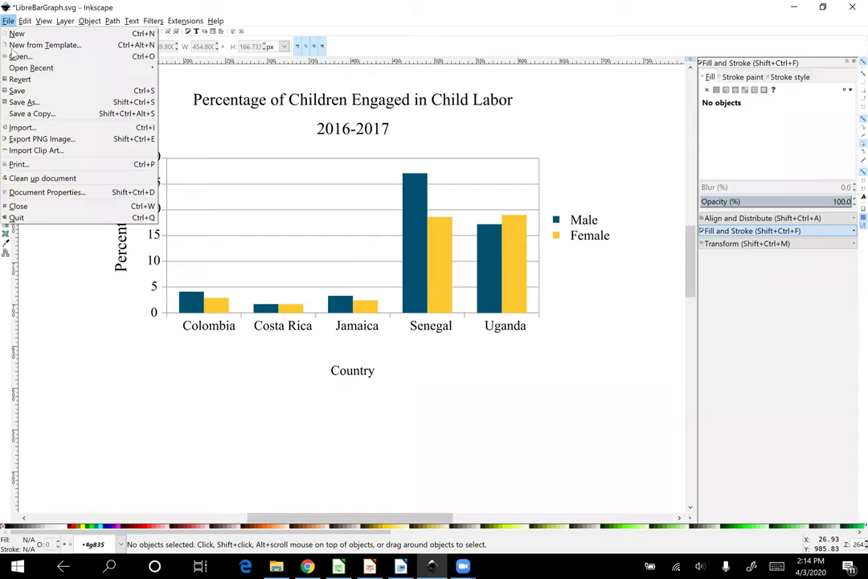
click(17, 90)
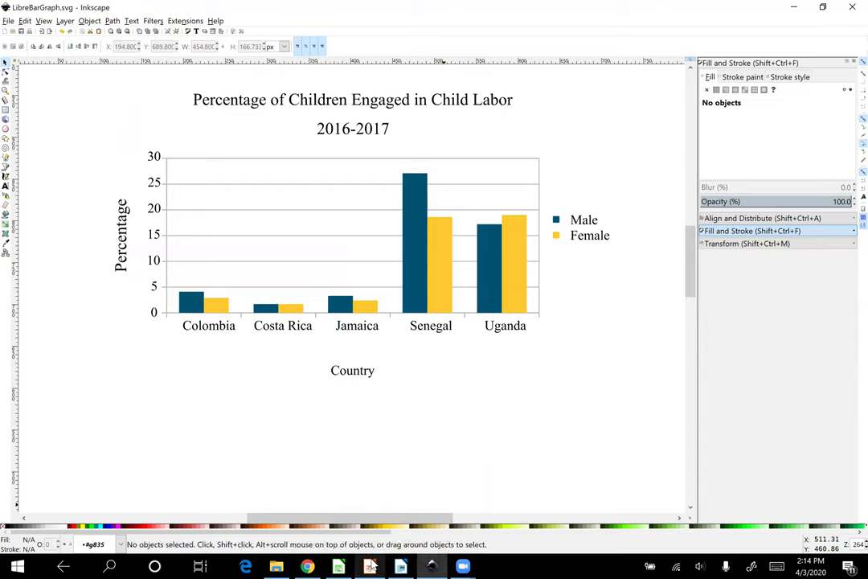
Step: Insert LibreBarGraph.svg from the SVGGraphs folder as an image on slide 2
mouse_move(371, 566)
click(316, 476)
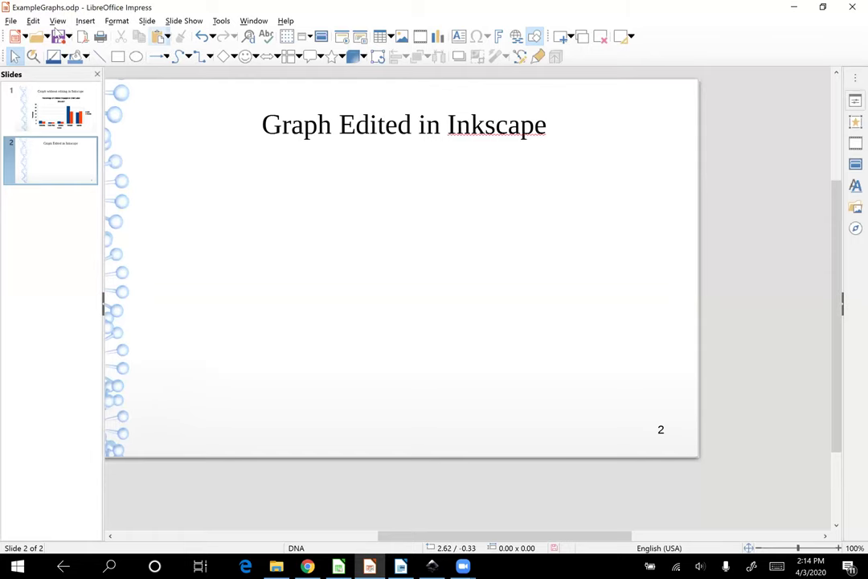
click(86, 22)
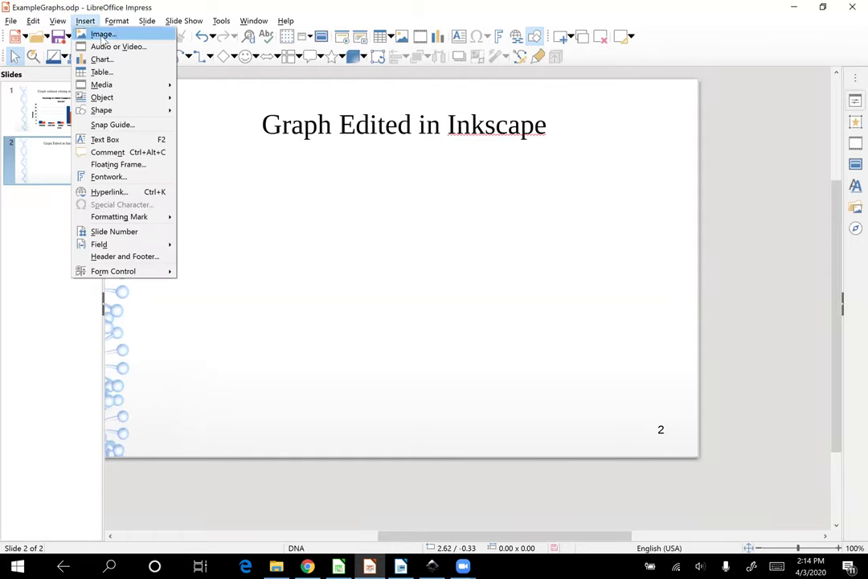
click(97, 33)
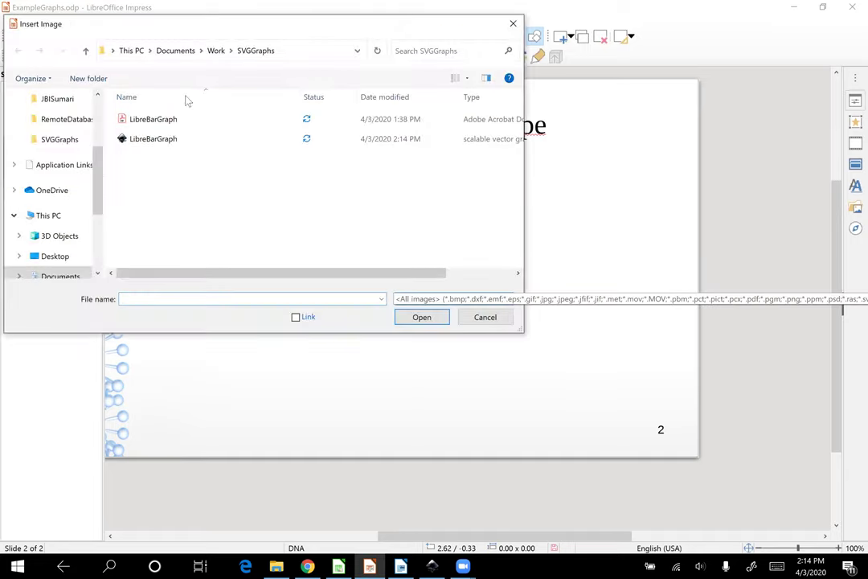
click(166, 140)
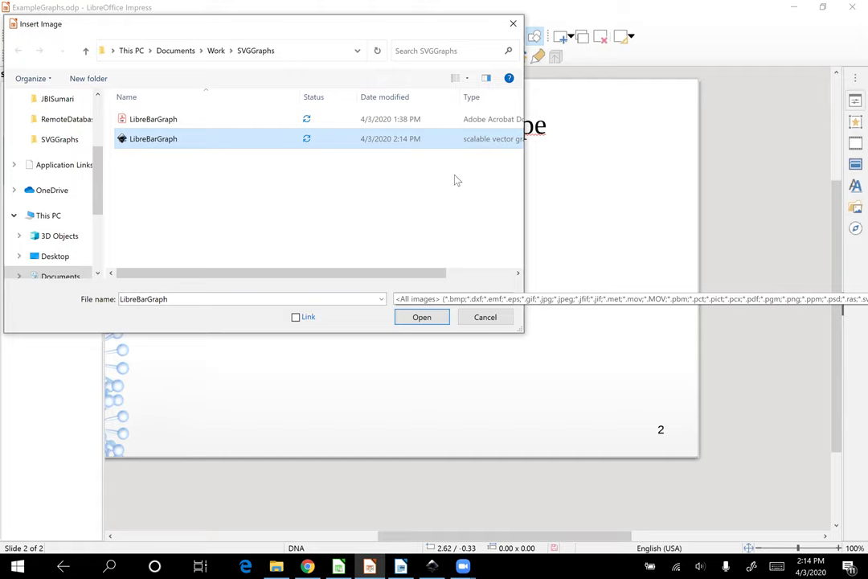
click(432, 323)
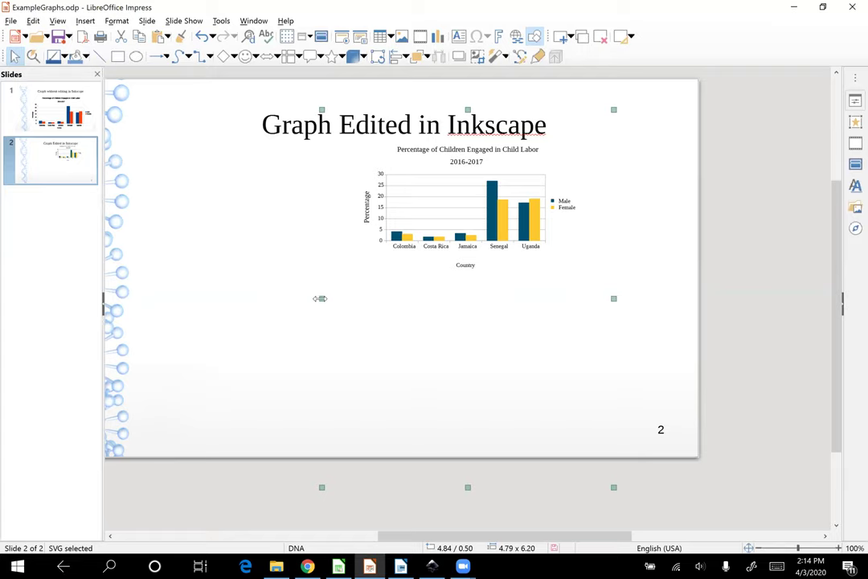
Step: Crop the inserted chart image to about 4.56 x 2.80, trimming the empty space below and right
right_click(320, 299)
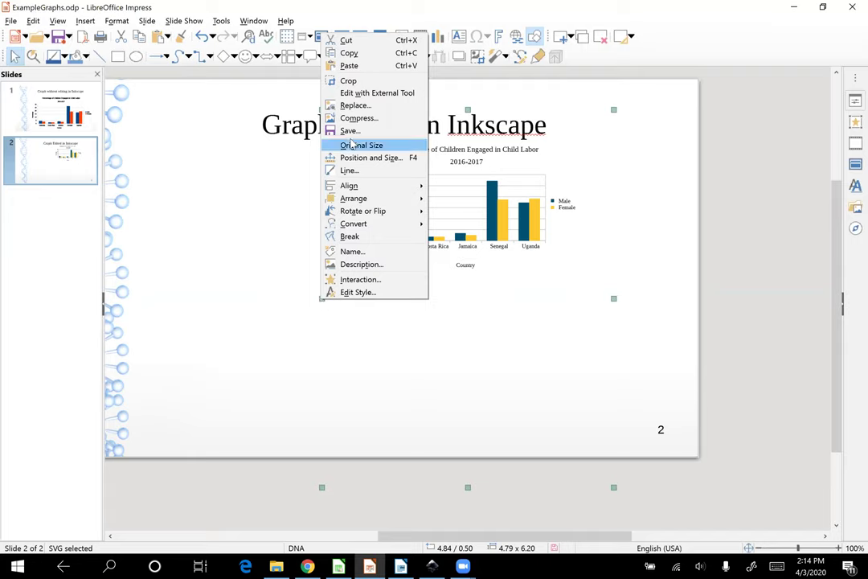
click(349, 83)
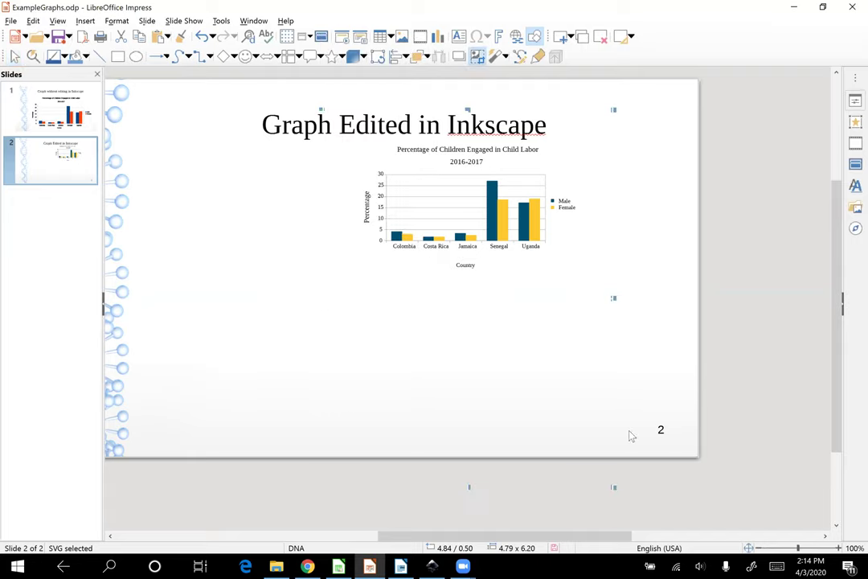
drag(615, 486, 602, 282)
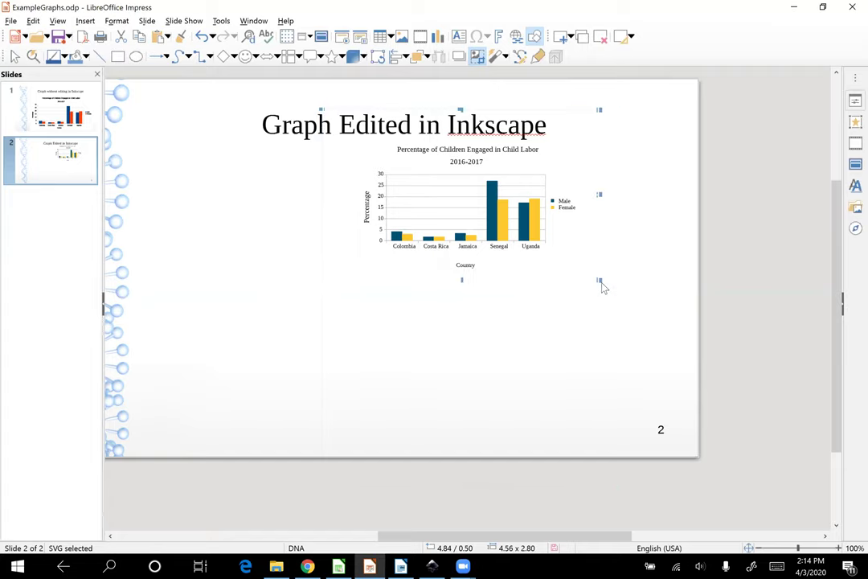
click(229, 277)
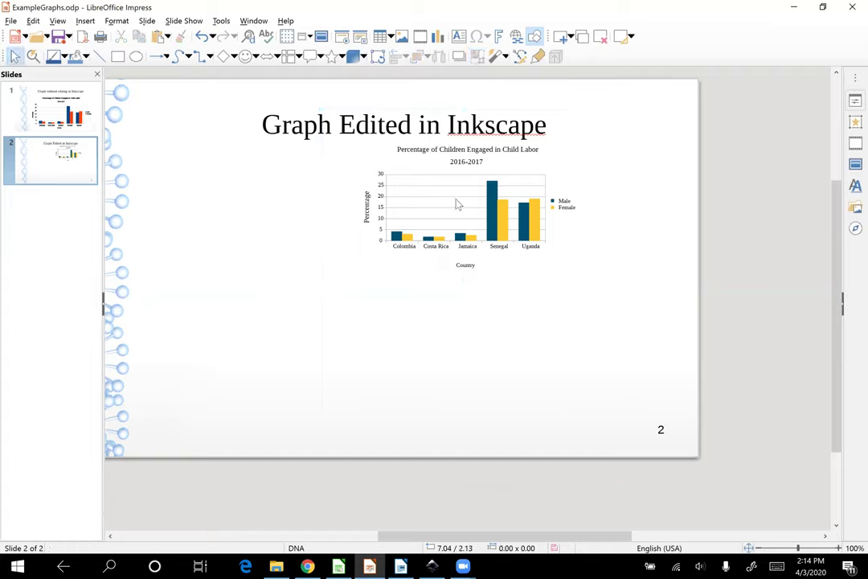
Step: Centre the cropped chart beneath the title at 3.80/1.60 and save ExampleGraphs.odp
click(492, 206)
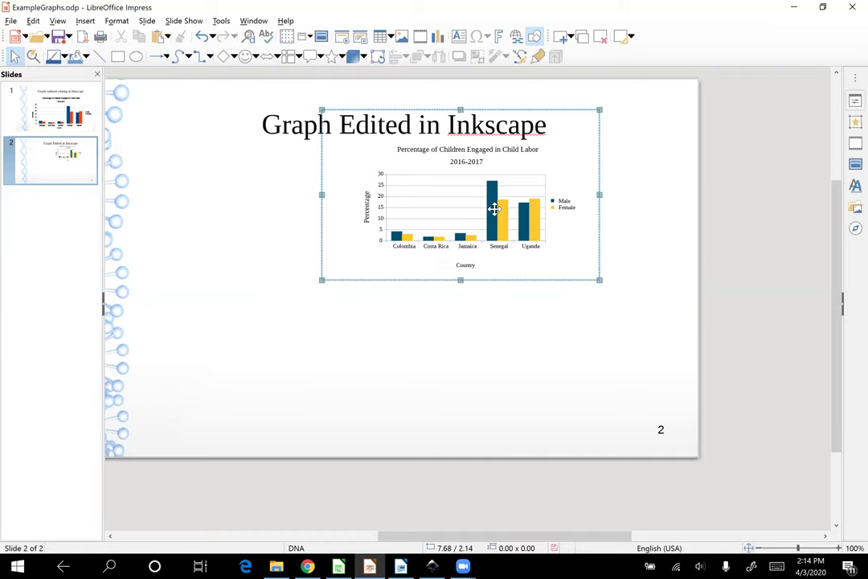
drag(472, 226, 402, 237)
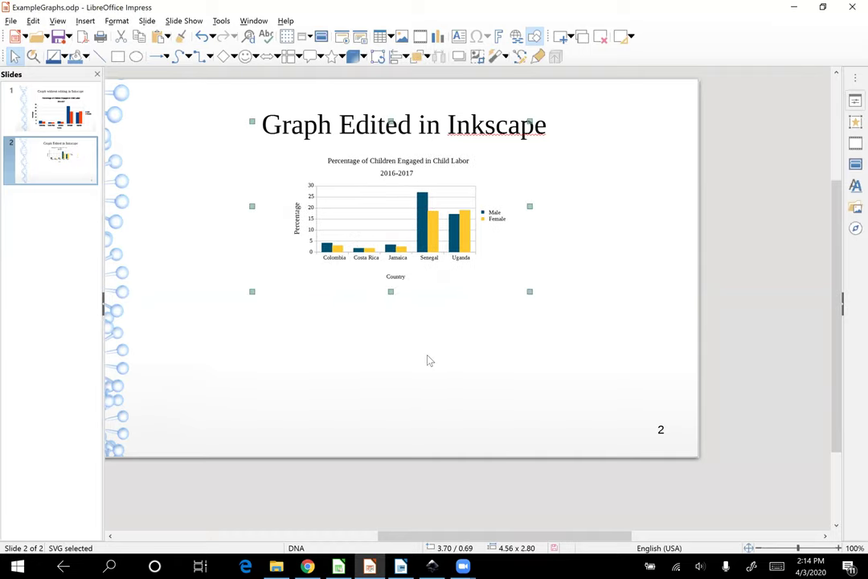
ctrl+scroll(430, 361, down, 2)
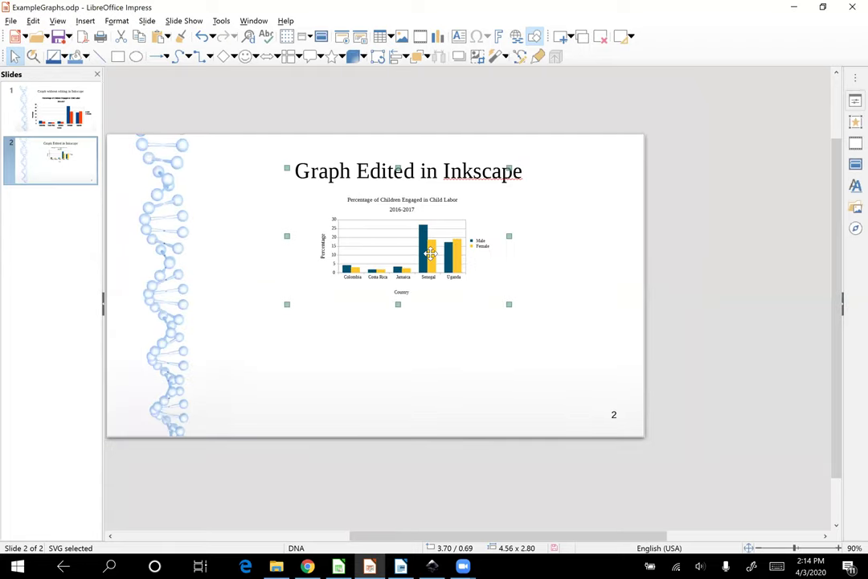
drag(360, 215, 222, 288)
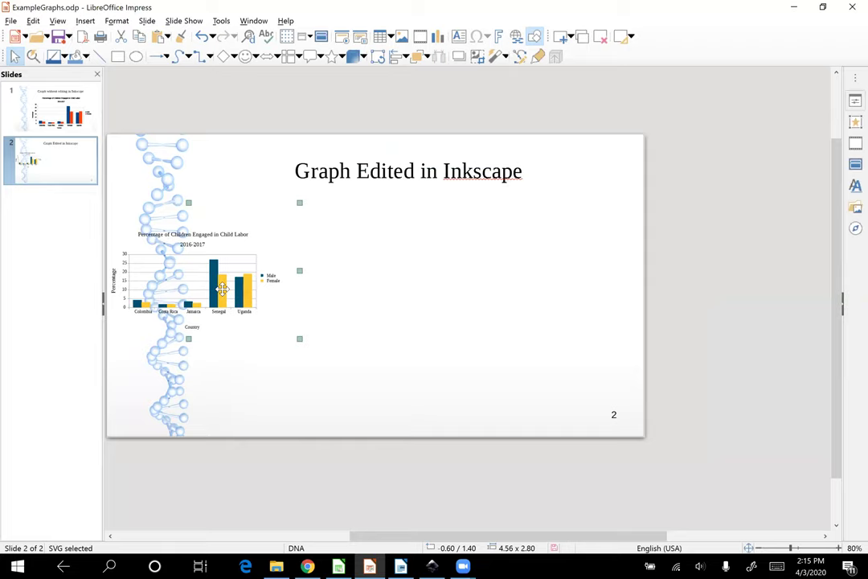
drag(221, 288, 432, 296)
drag(437, 299, 438, 299)
key(ctrl+s)
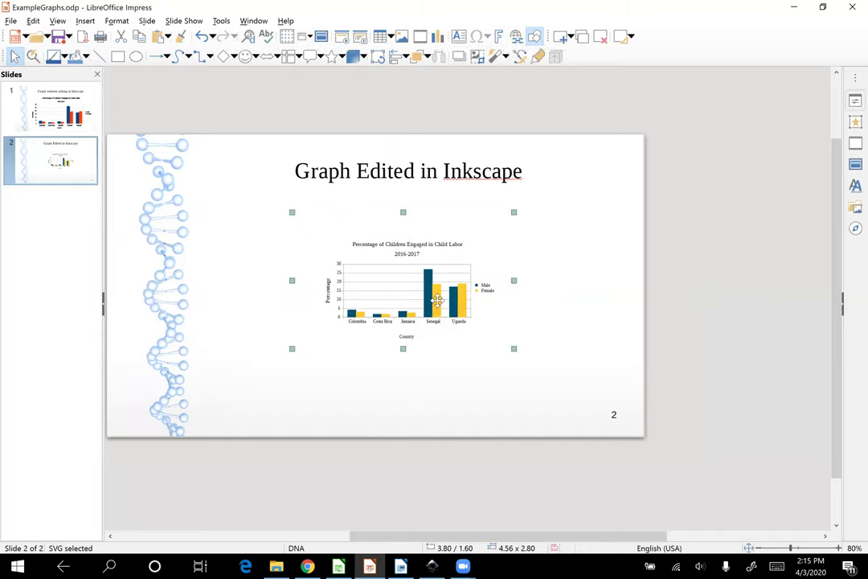
Step: Go to slide 1 and reposition its unedited orange-and-blue chart to 1.70/1.00
click(58, 109)
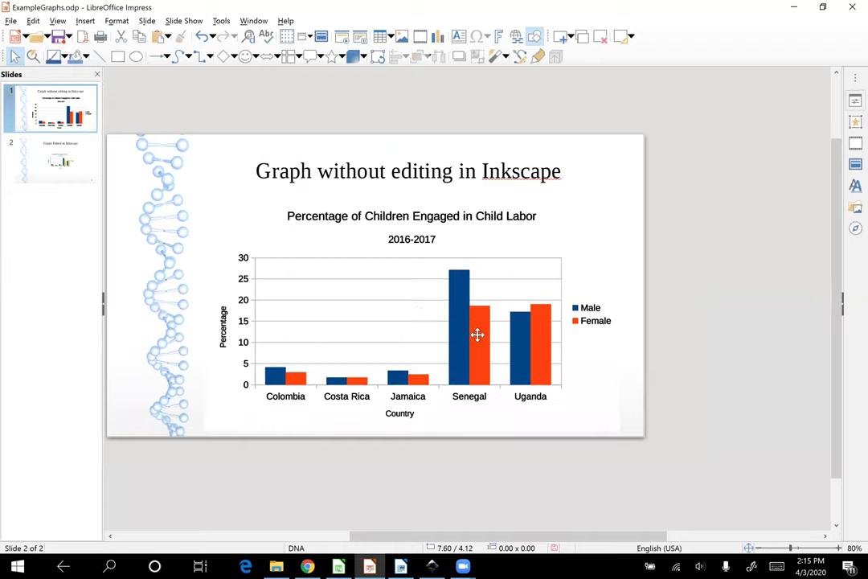
drag(478, 334, 339, 321)
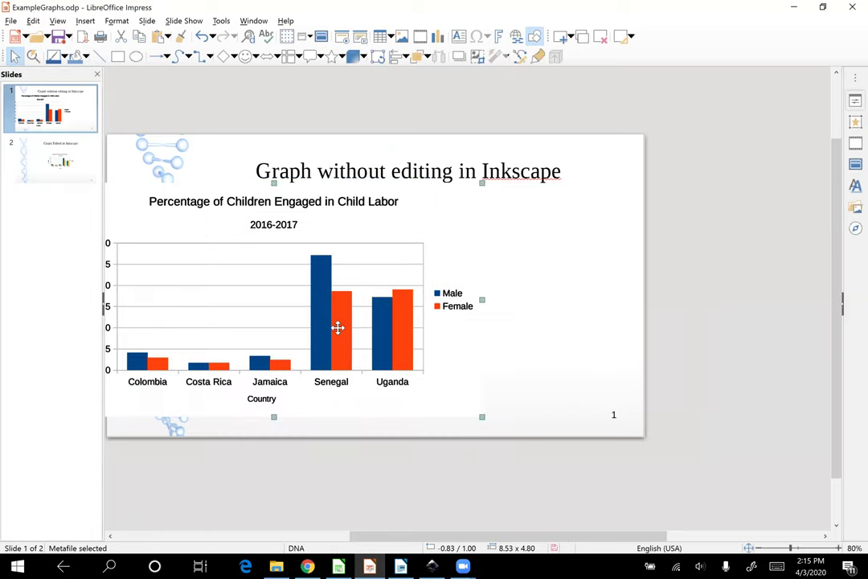
drag(338, 327, 462, 328)
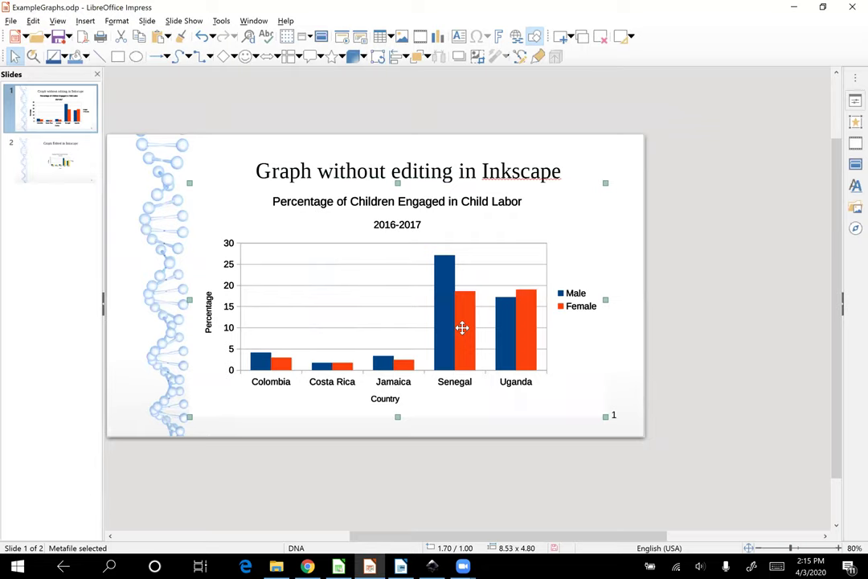